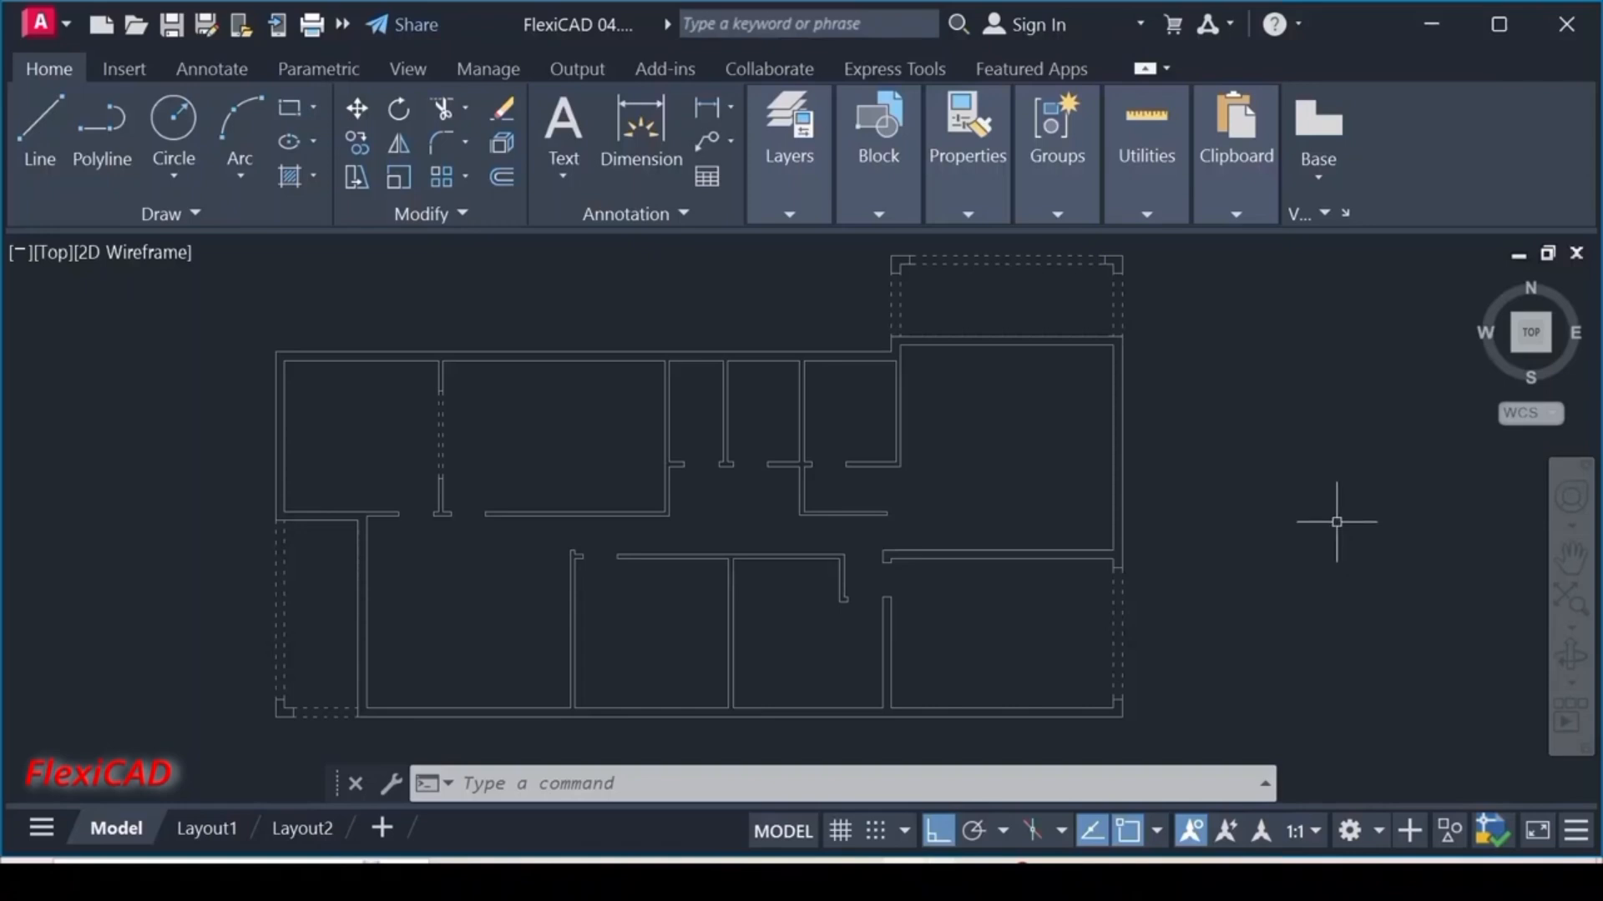
- Make layer 0 the current layer in place of the wall layer
{"action": "left_click", "coordinate": [803, 154]}
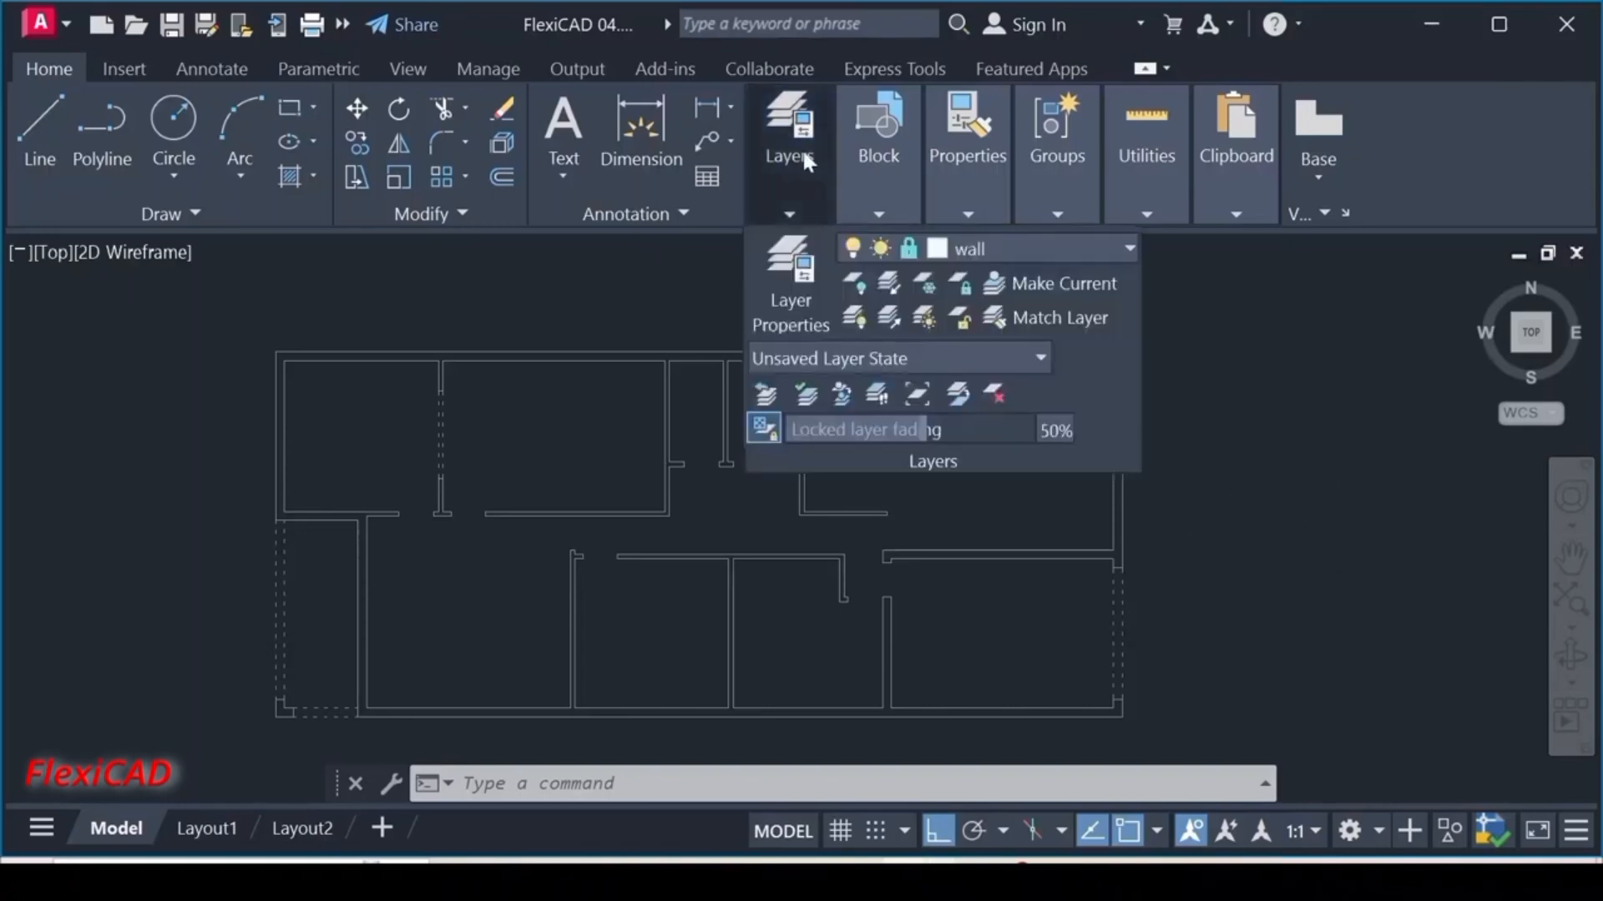
{"action": "left_click", "coordinate": [1131, 250]}
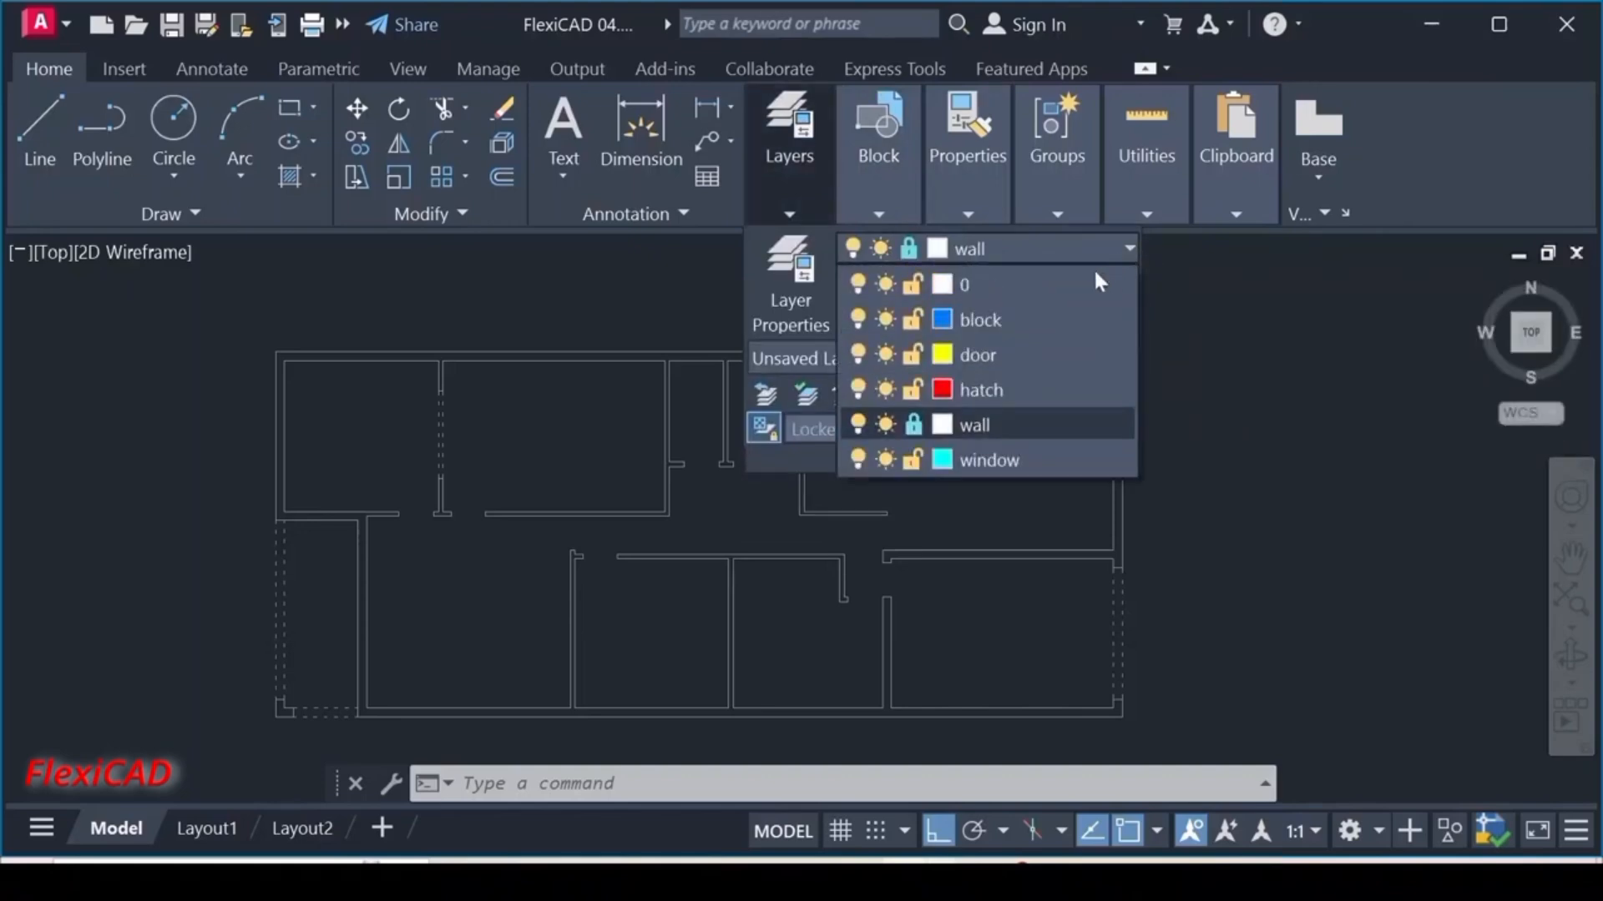
{"action": "left_click", "coordinate": [1087, 285]}
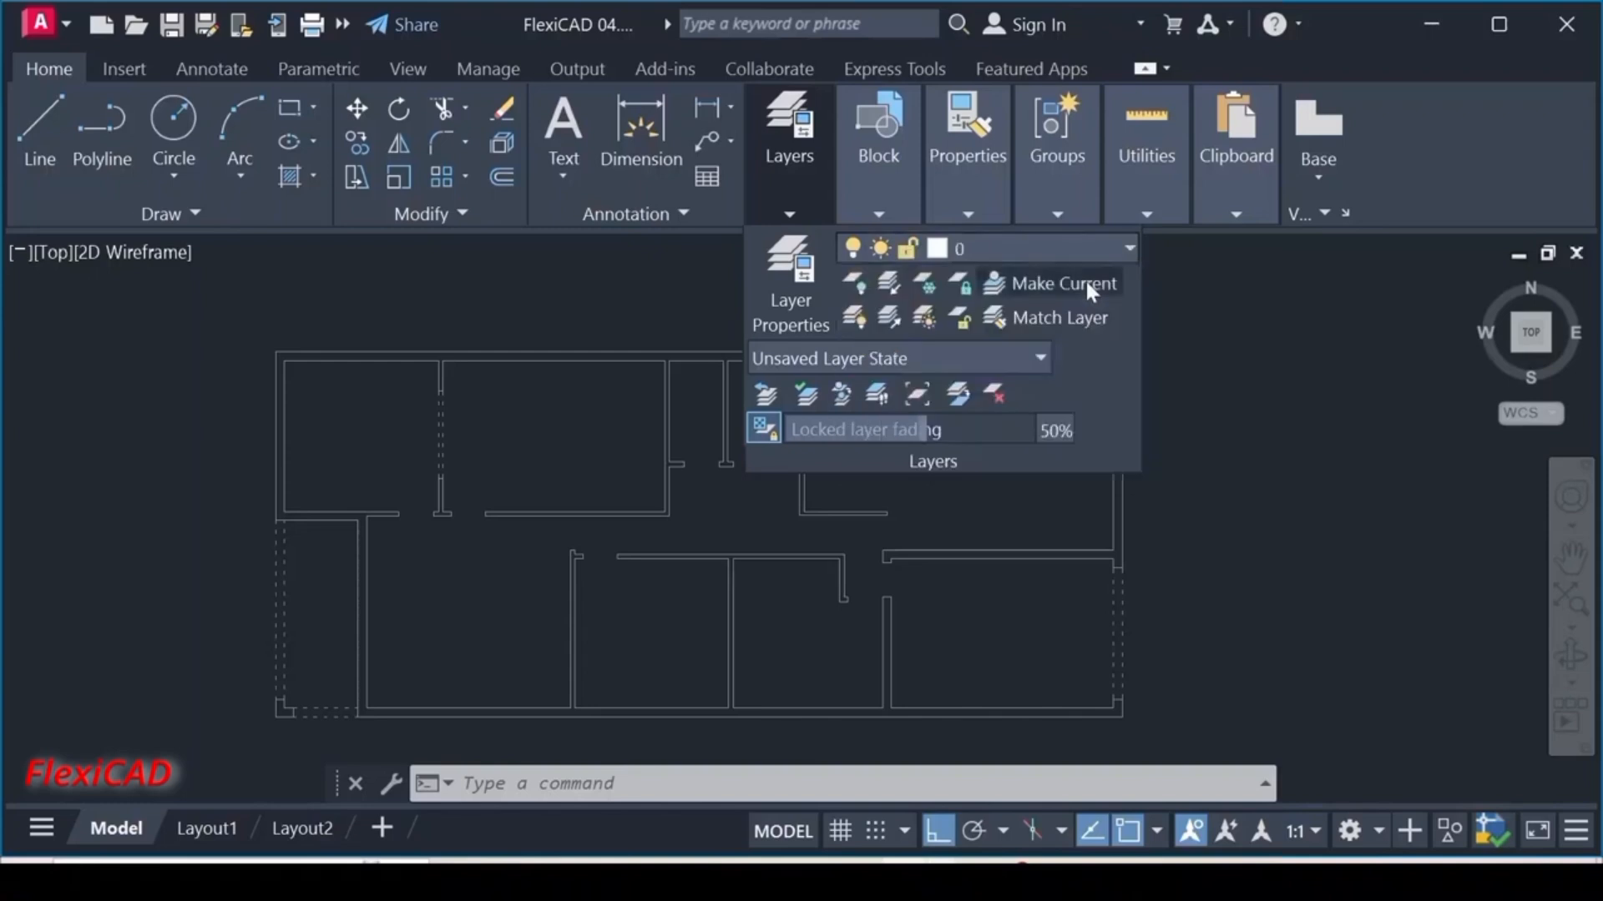
- Draw a vertical line 230 long in the empty area to the right of the floor plan
{"action": "middle_click_drag", "start_coordinate": [1202, 324], "coordinate": [487, 242]}
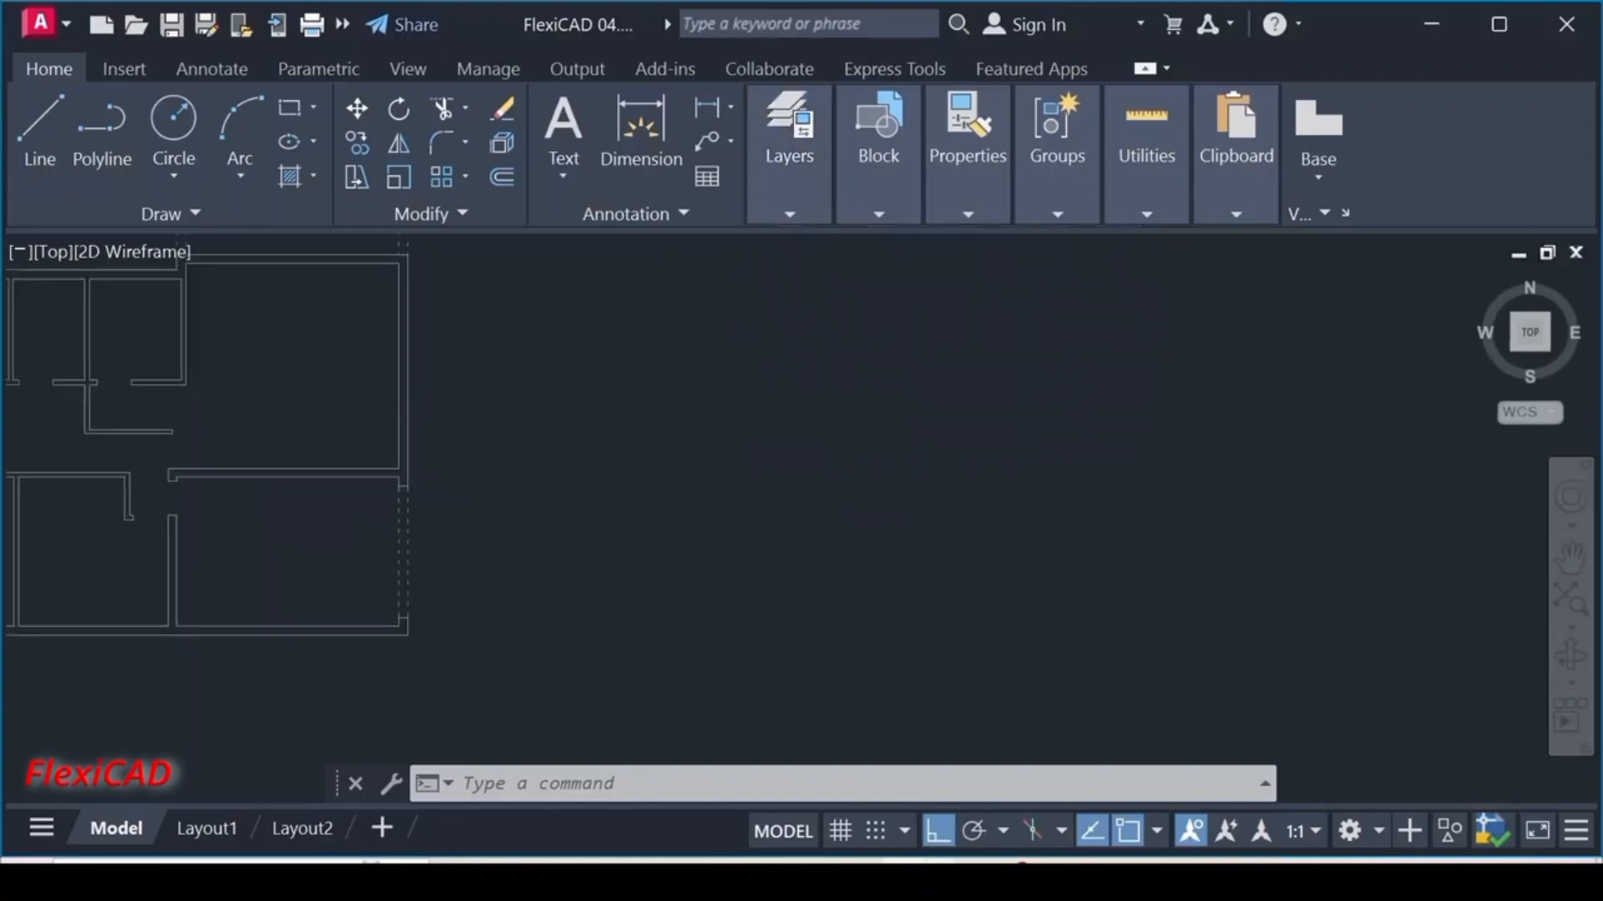
{"action": "left_click", "coordinate": [38, 123]}
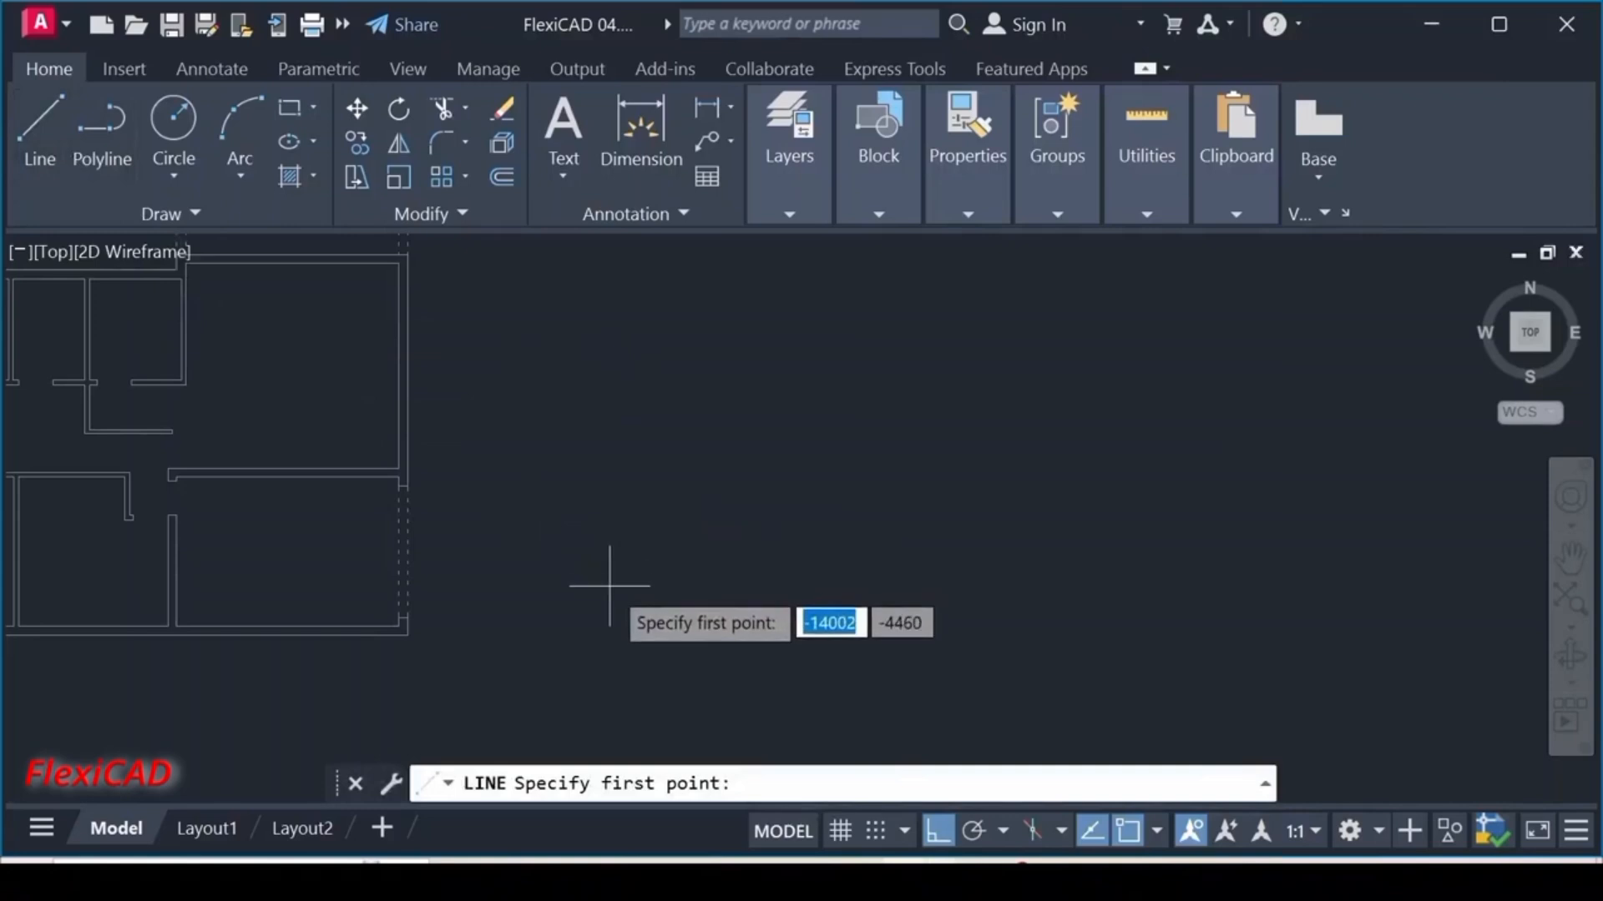
{"action": "left_click", "coordinate": [781, 649]}
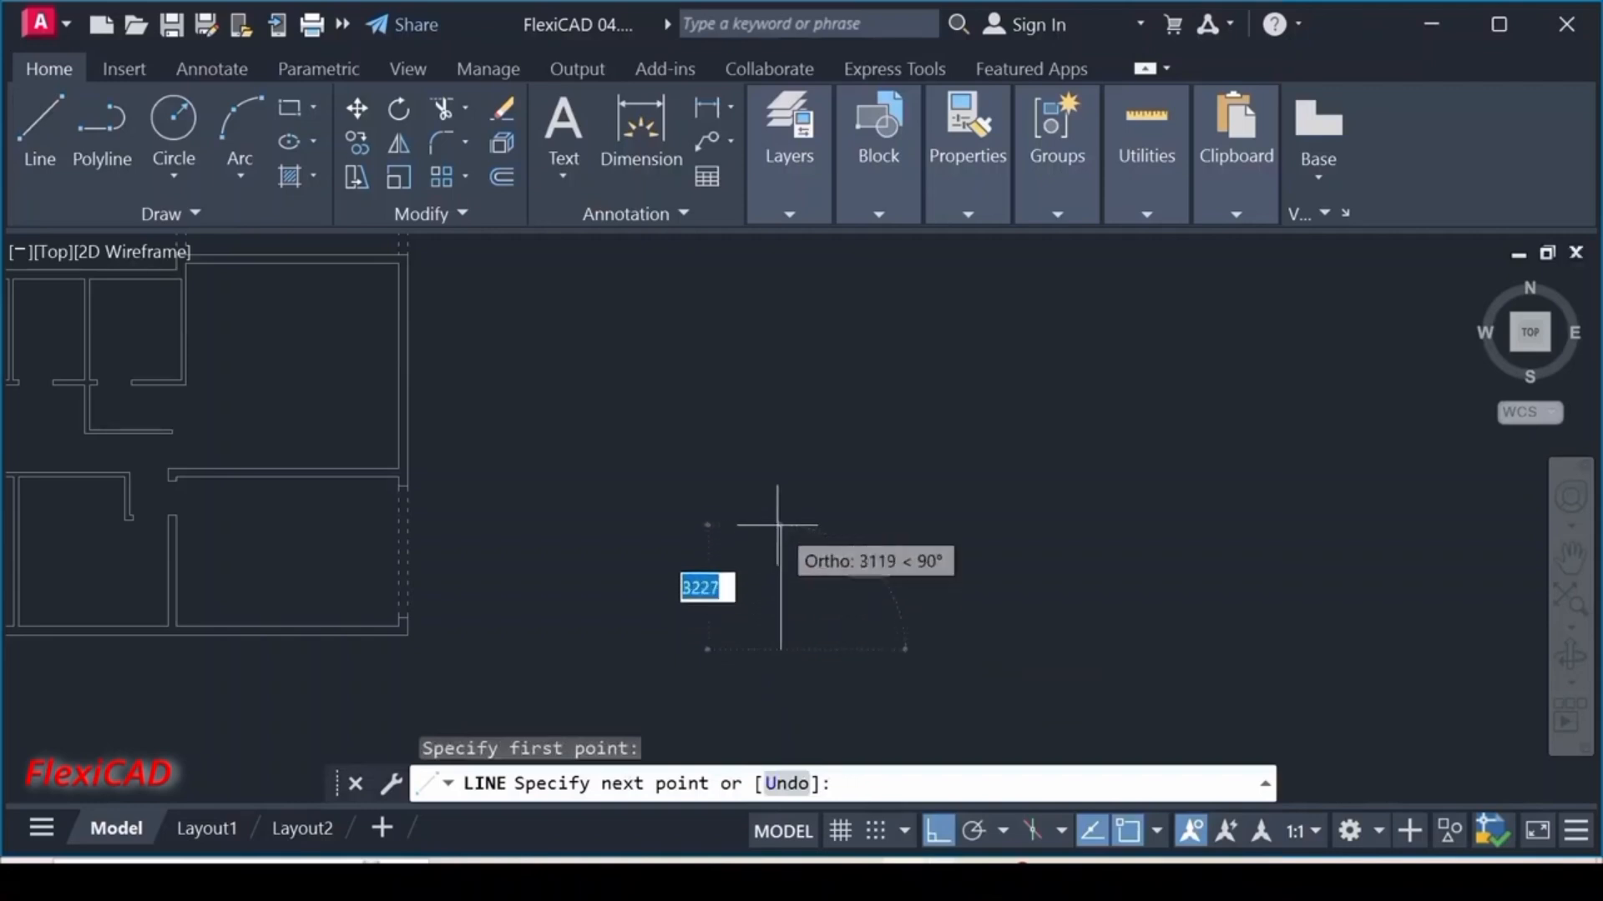
{"action": "type", "text": "230"}
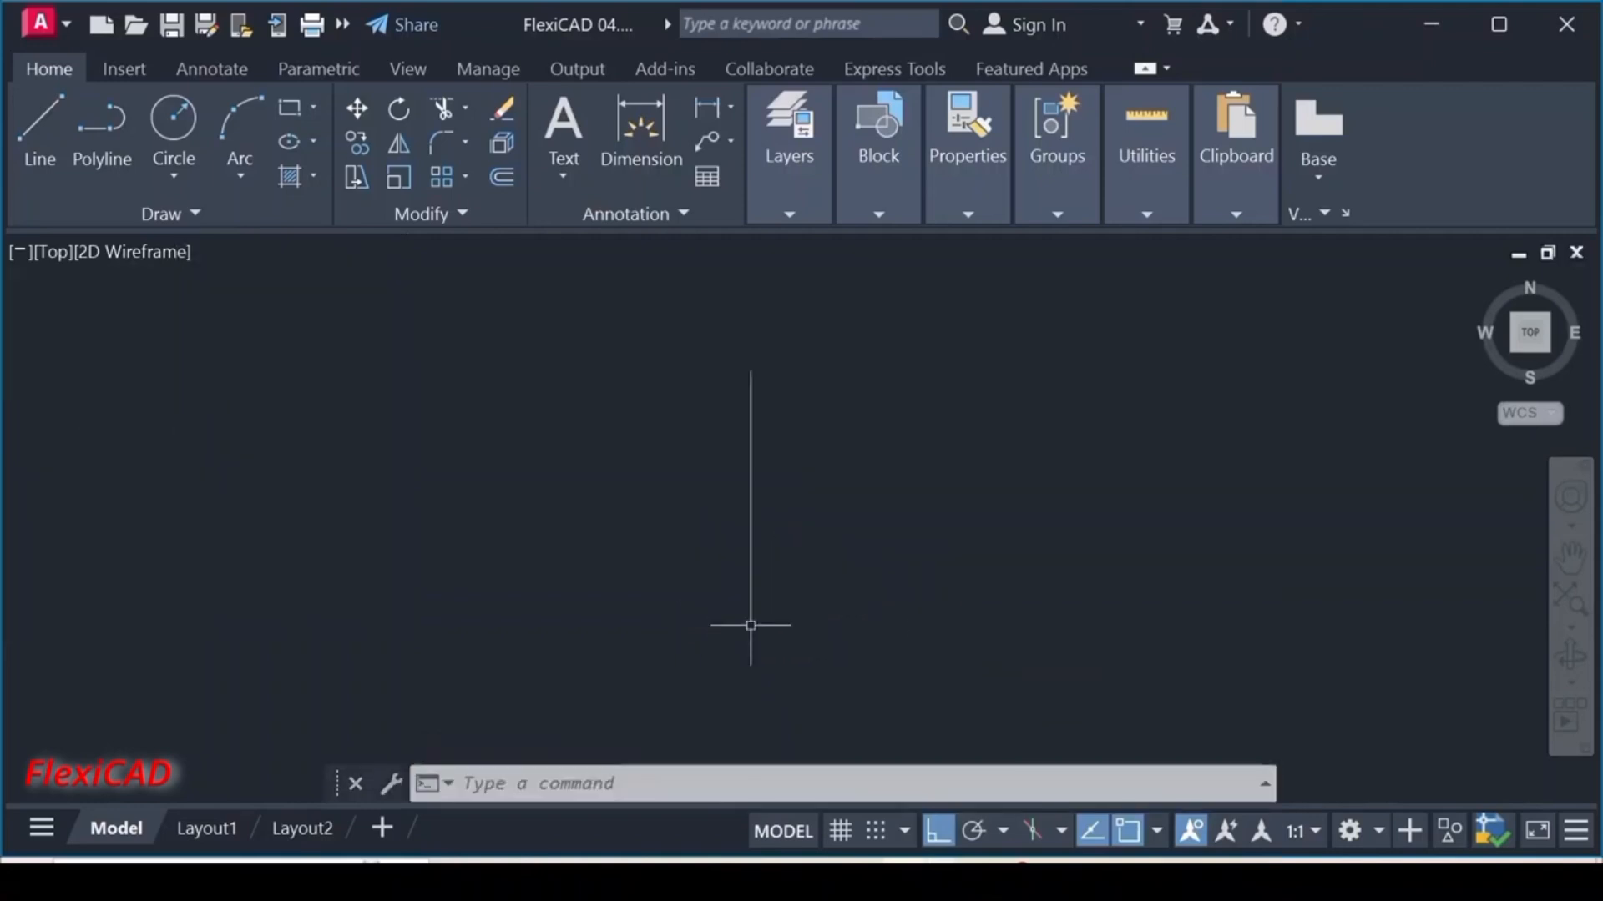
{"action": "key", "text": "Return"}
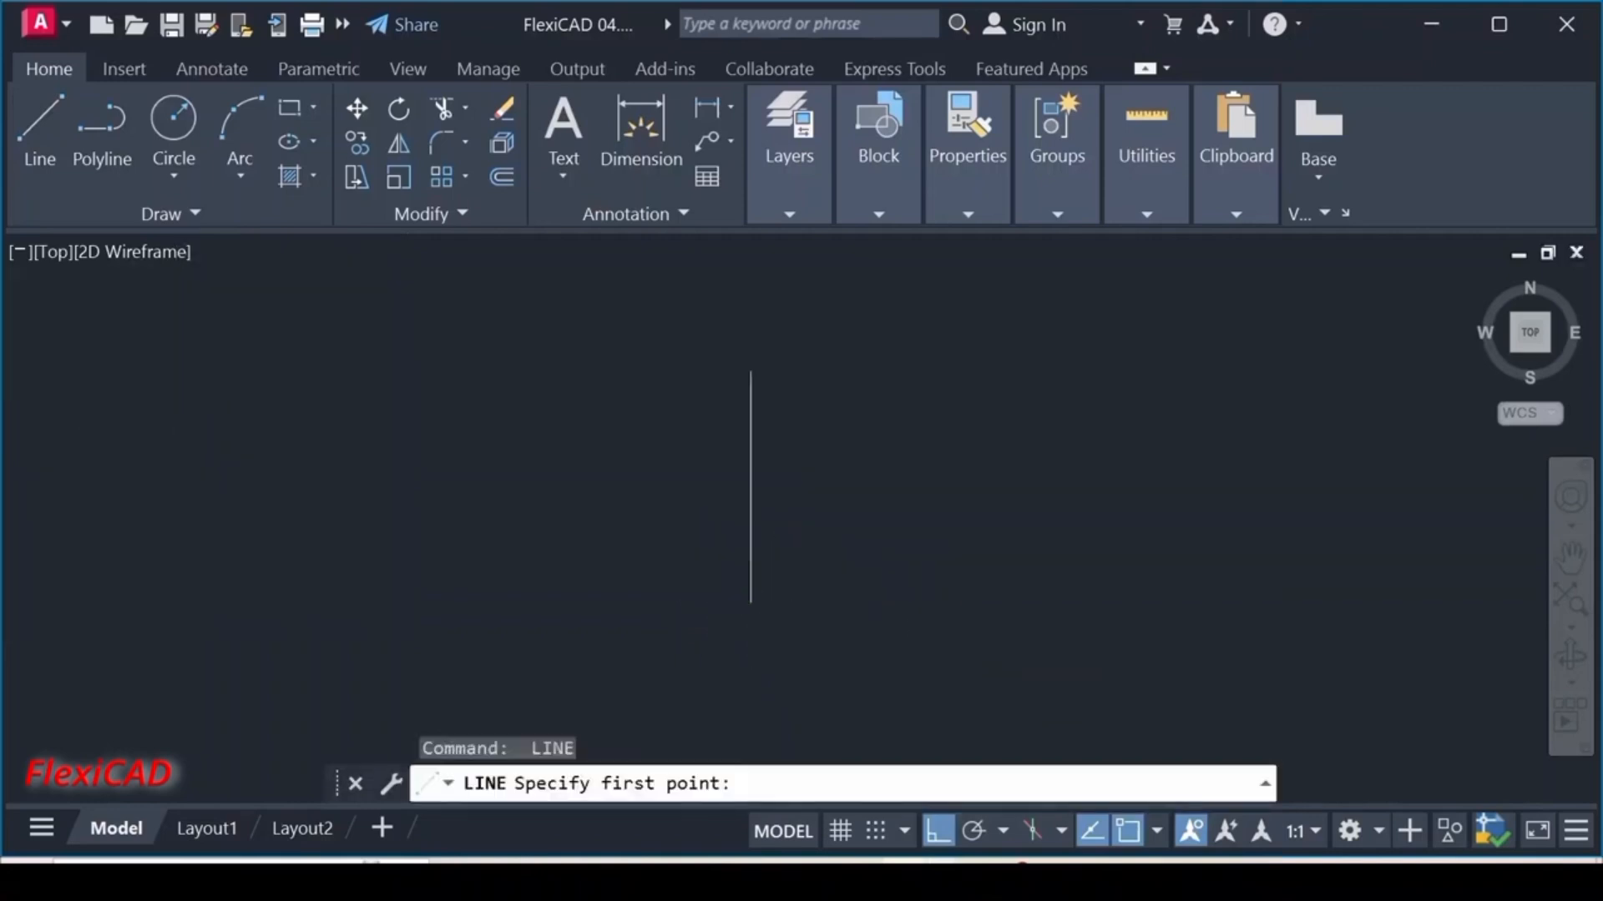
- Draw connected lines from the vertical line's lower end: 50 upward, then 1200 horizontally to the right
{"action": "left_click", "coordinate": [750, 601]}
{"action": "type", "text": "50"}
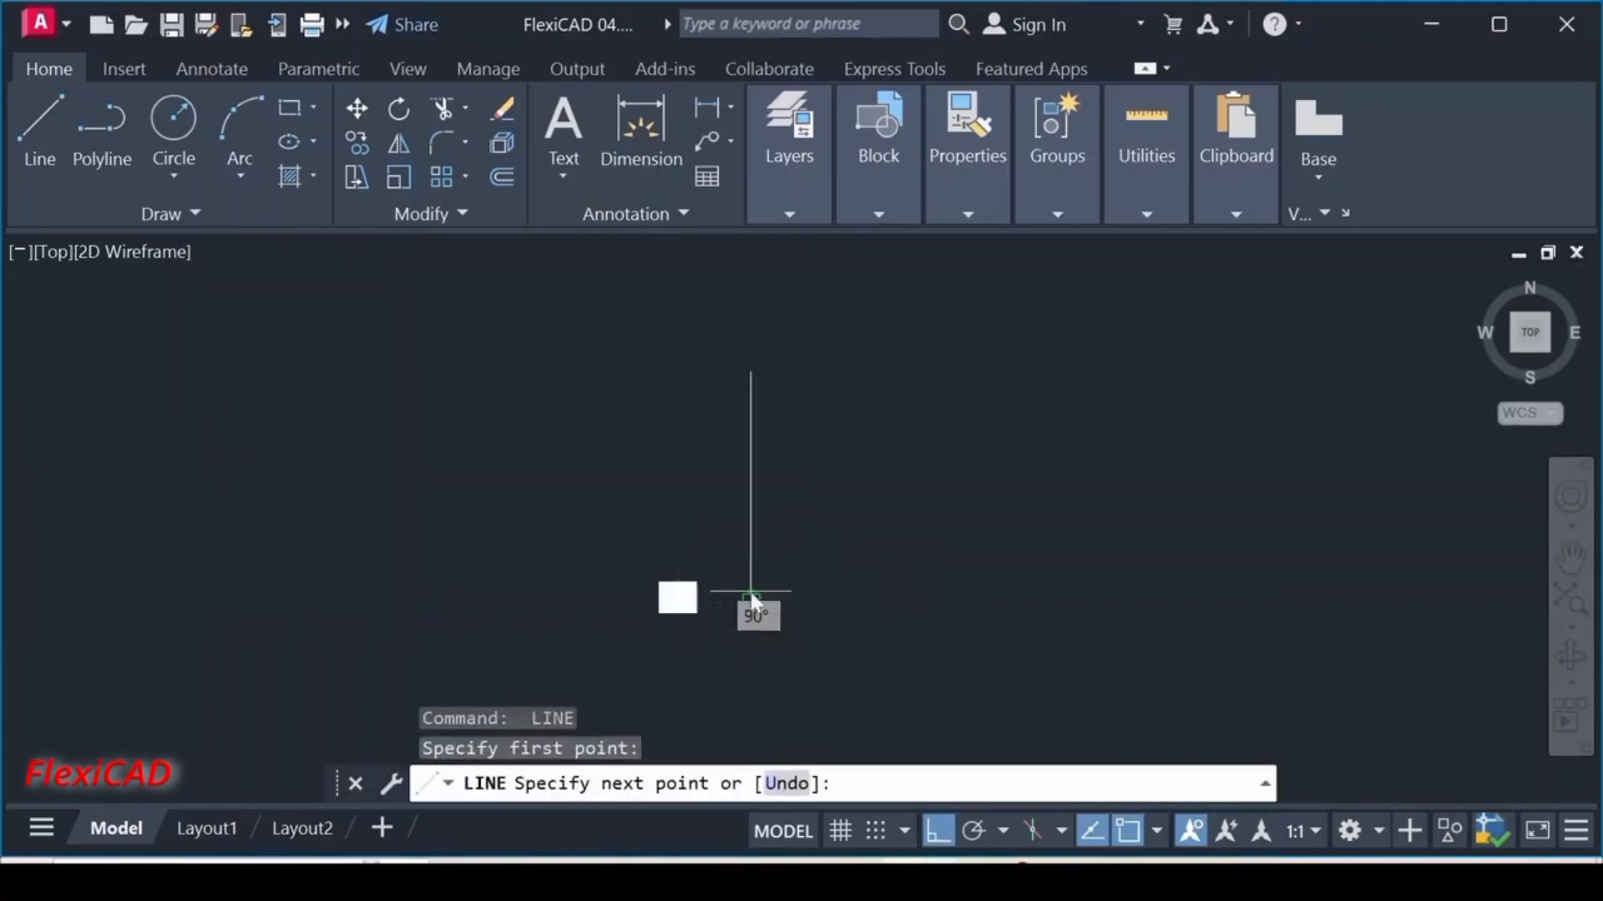
{"action": "key", "text": "Return"}
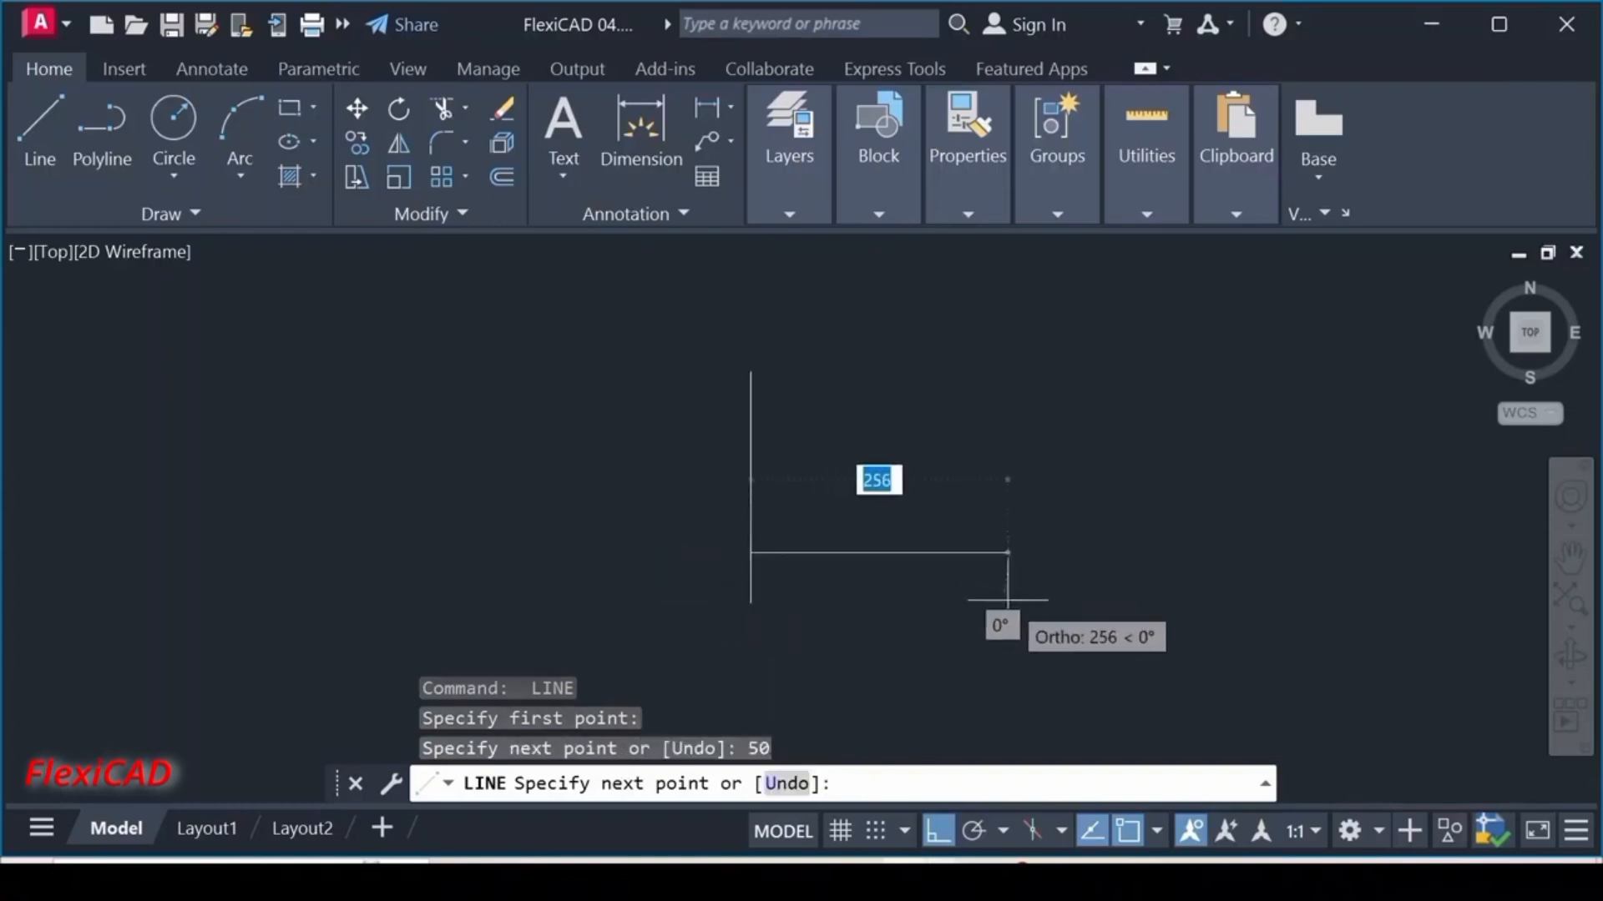
{"action": "type", "text": "12"}
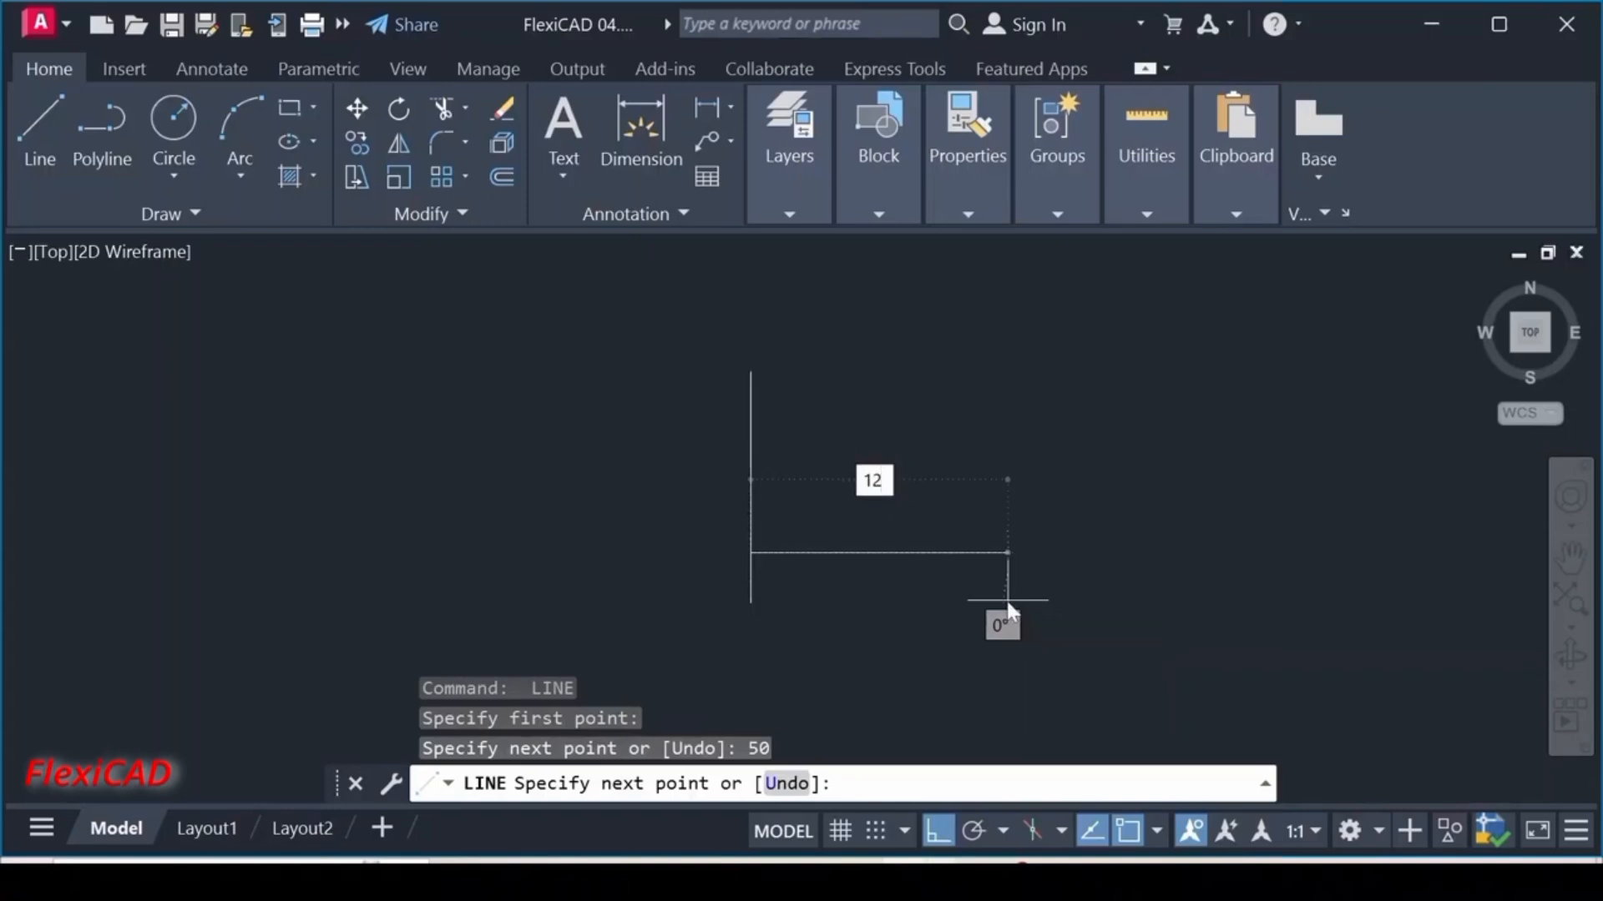
{"action": "type", "text": "00"}
{"action": "key", "text": "Return"}
{"action": "key", "text": "Return"}
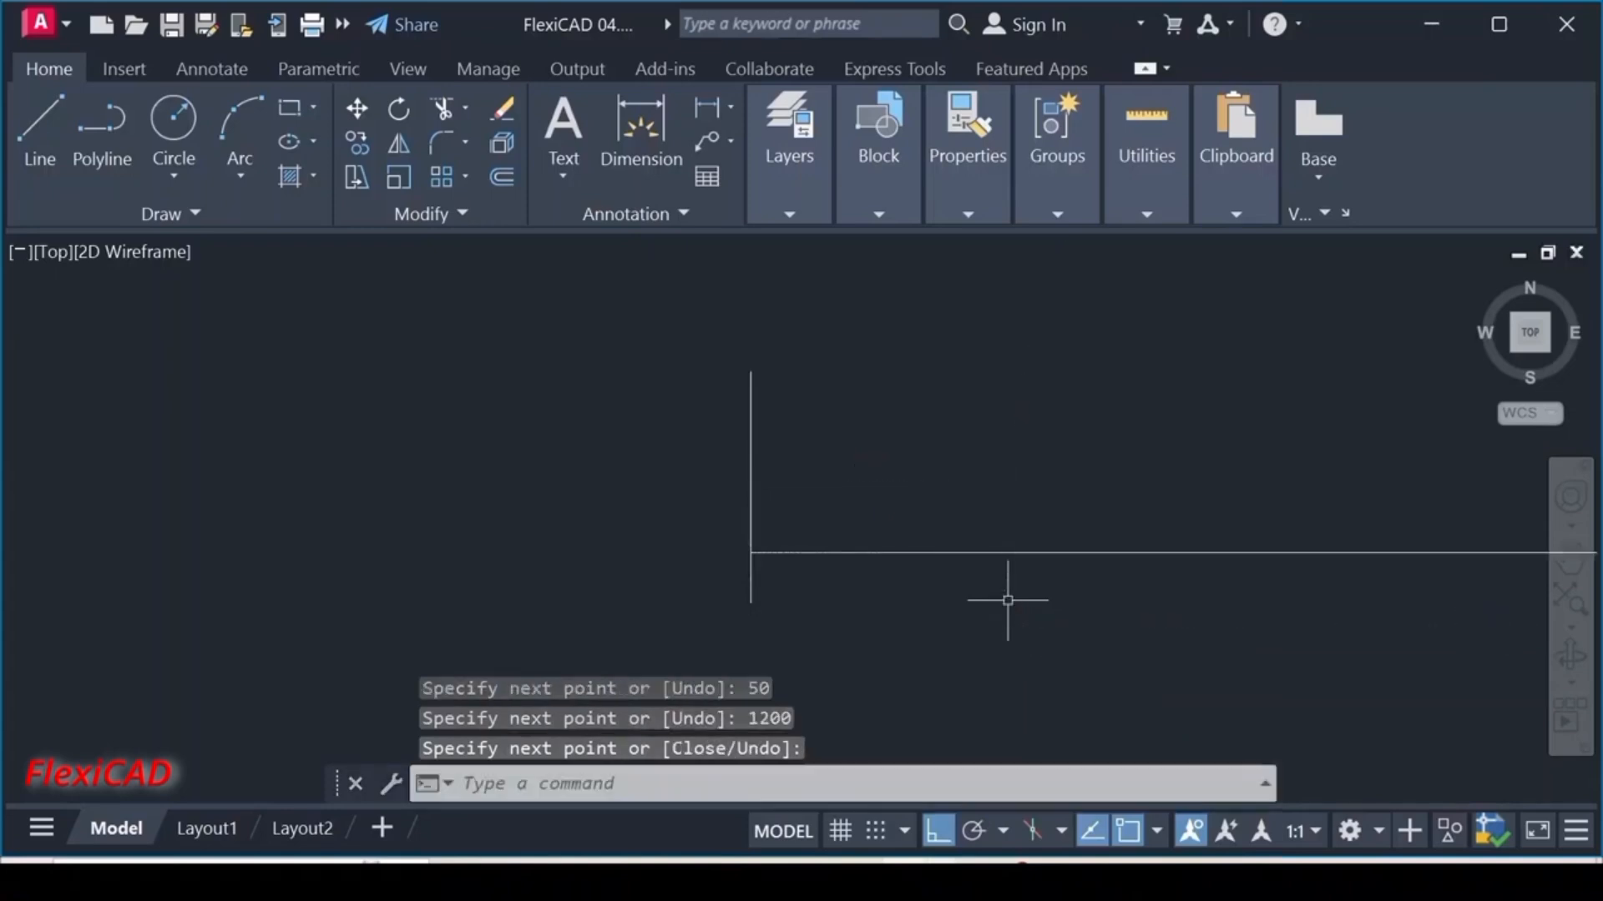
- Mirror the 230 vertical line about a vertical axis through the horizontal line's midpoint, keeping the source object
{"action": "scroll", "coordinate": [1386, 614], "scroll_direction": "down", "scroll_amount": 2}
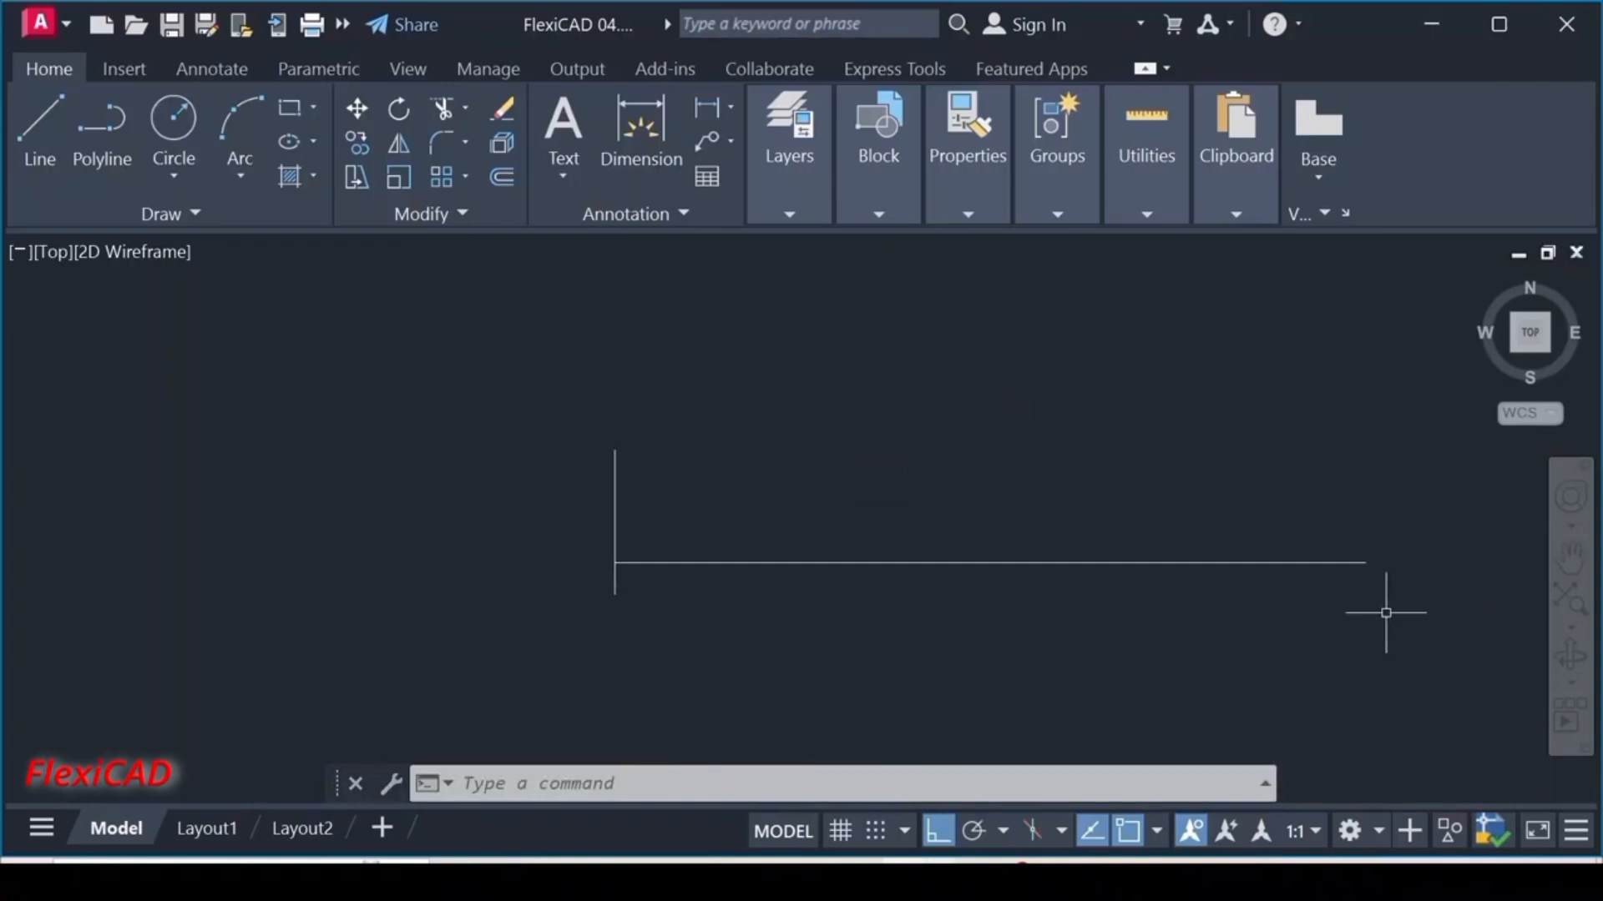
{"action": "type", "text": "MI"}
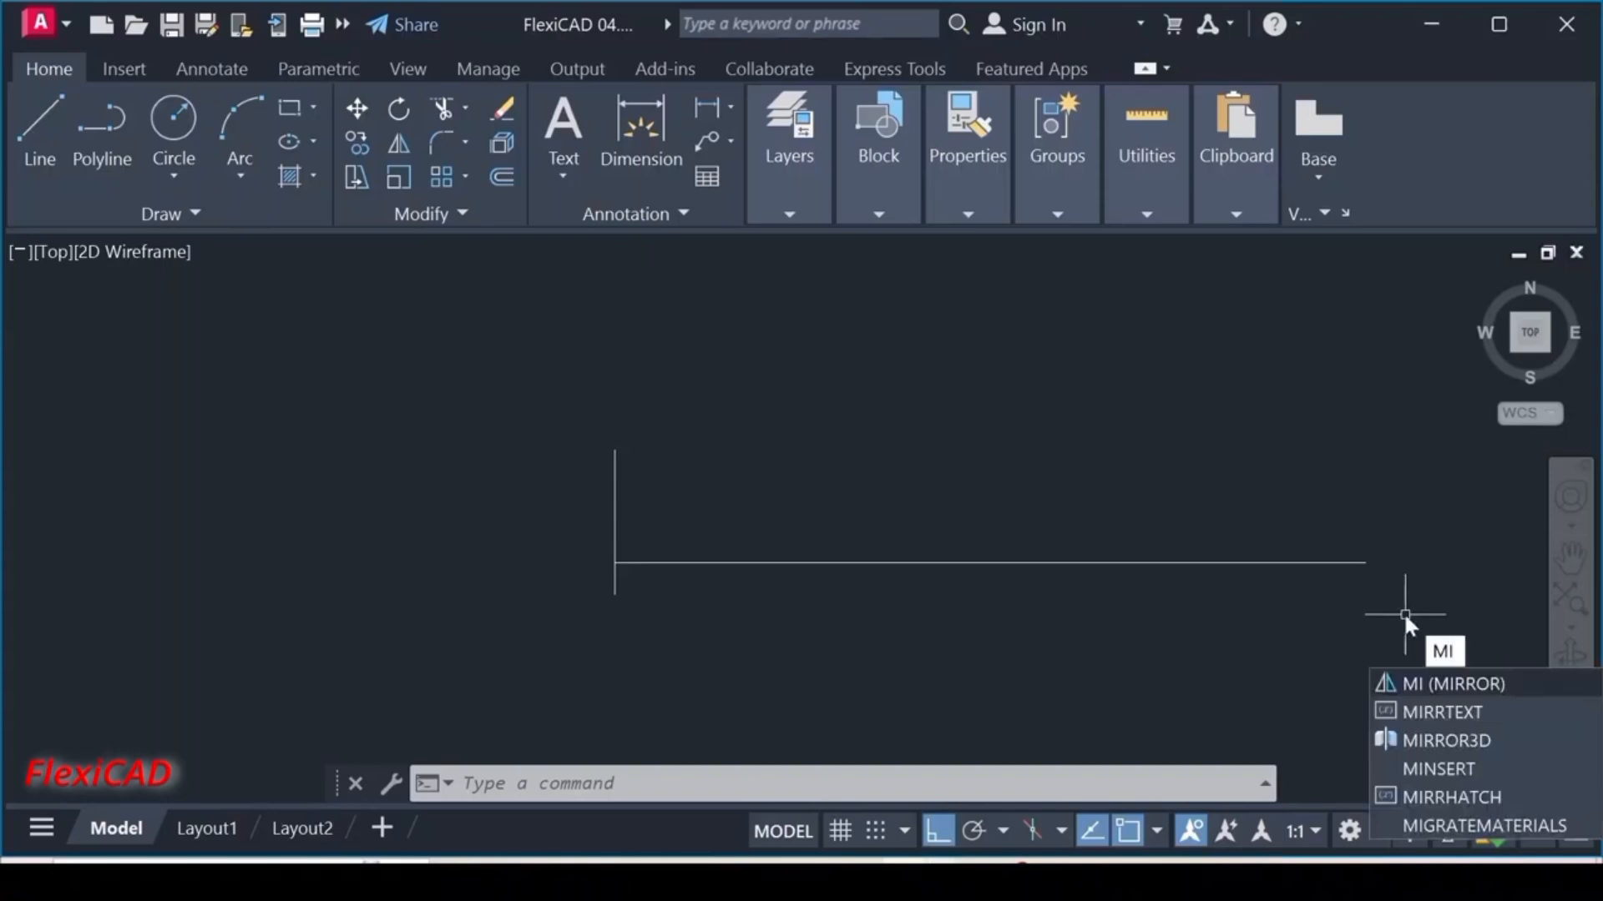
{"action": "left_click", "coordinate": [1420, 672]}
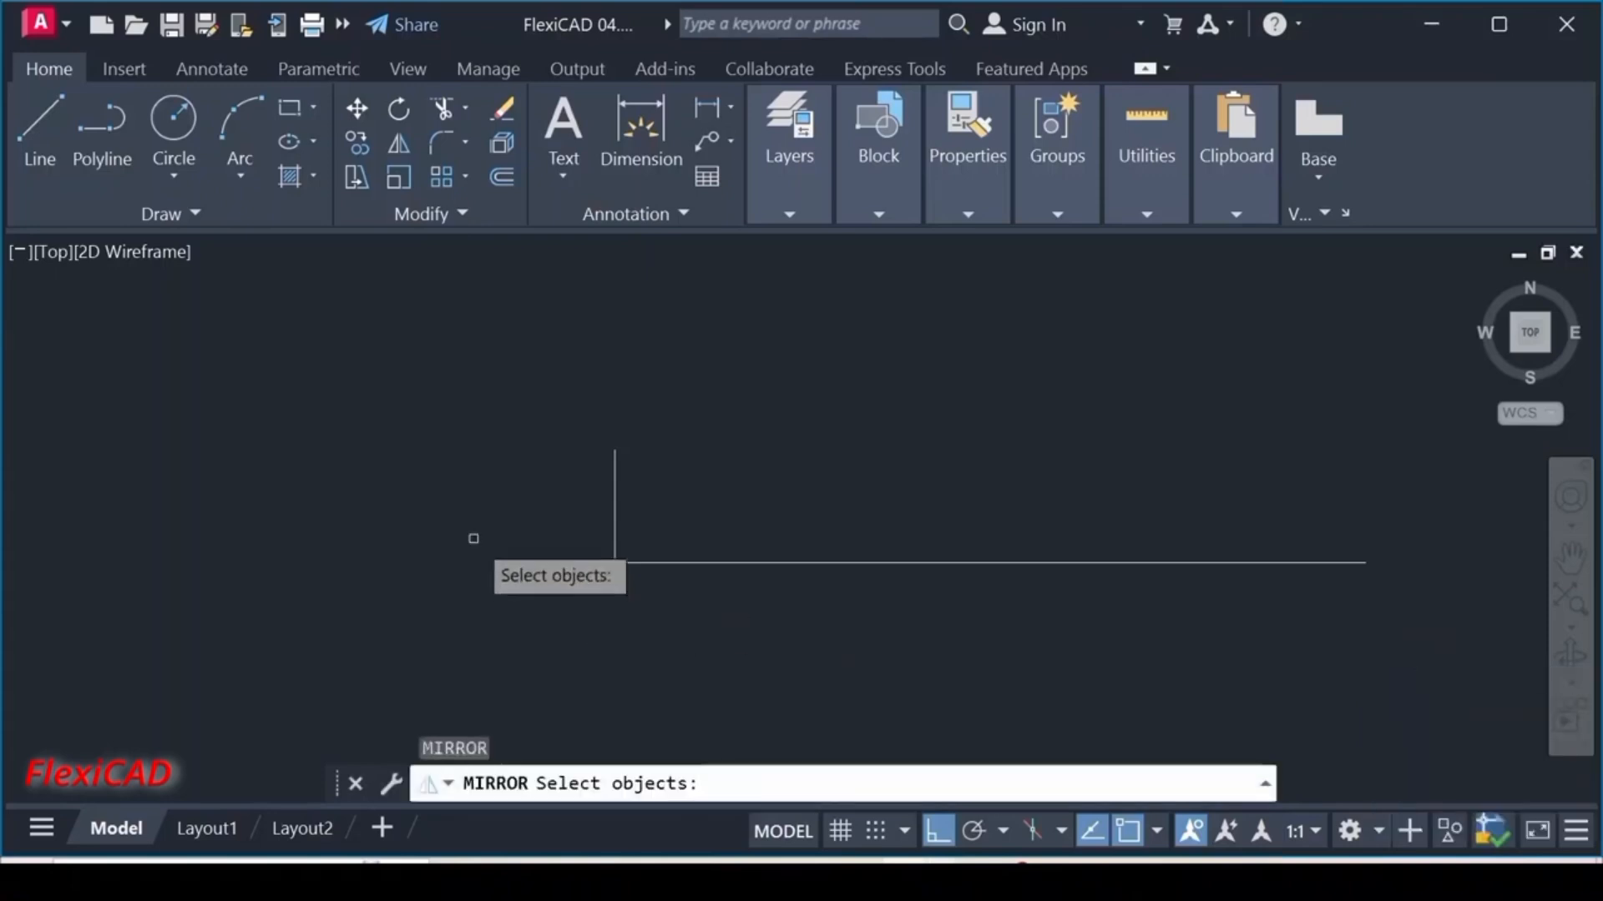
{"action": "left_click", "coordinate": [616, 511]}
{"action": "key", "text": "Return"}
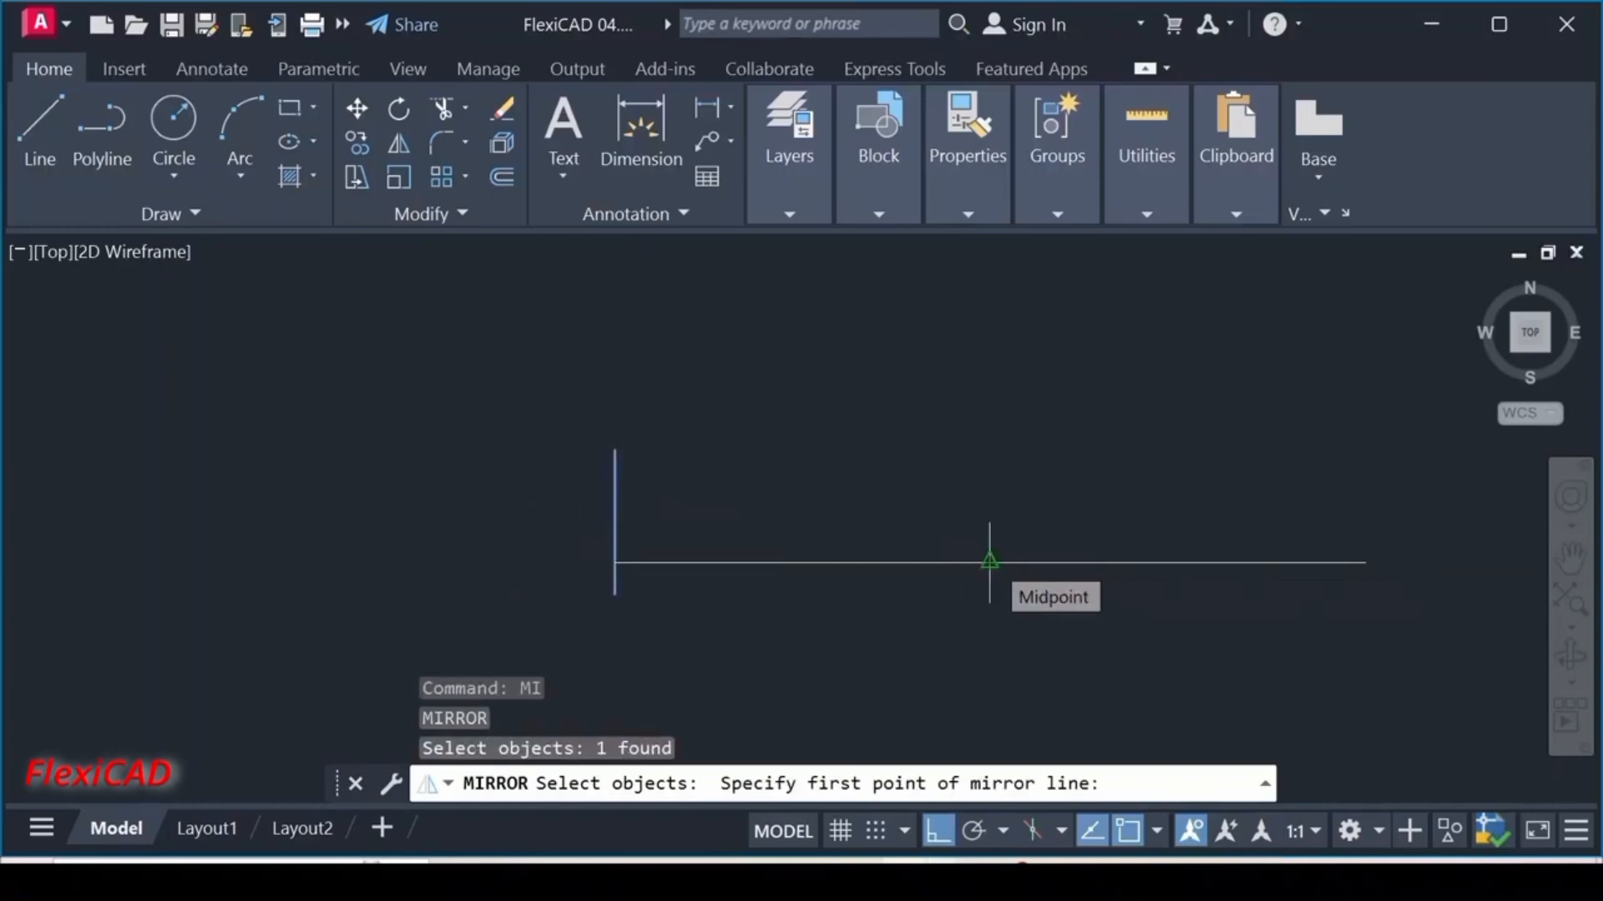
{"action": "left_click", "coordinate": [989, 561]}
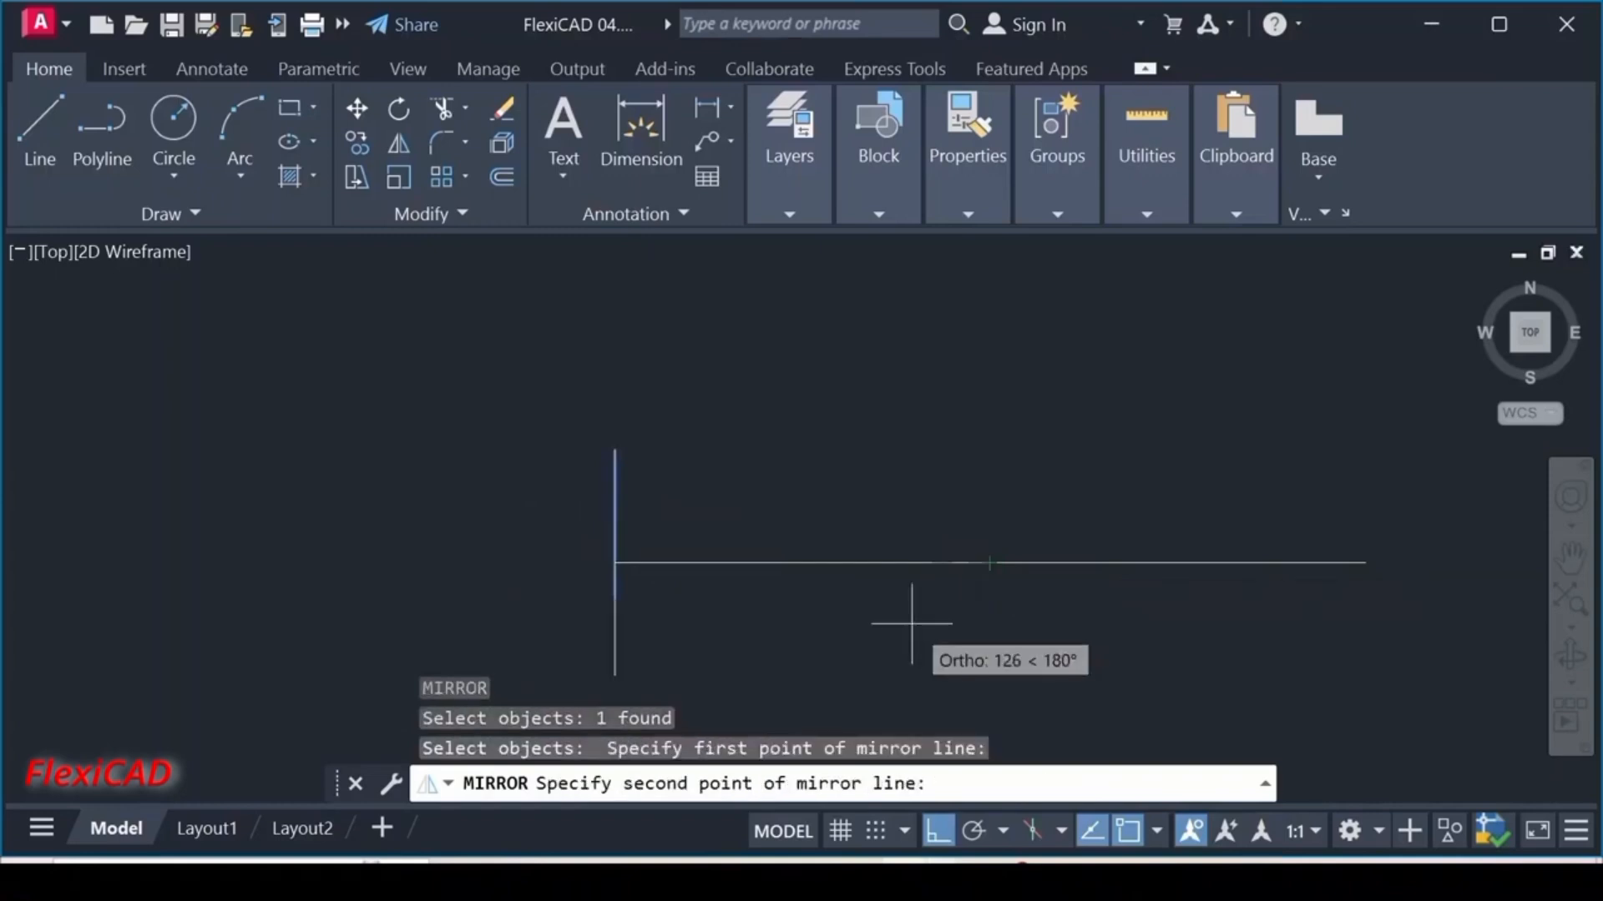
{"action": "left_click", "coordinate": [973, 616]}
{"action": "key", "text": "Down"}
{"action": "key", "text": "Down"}
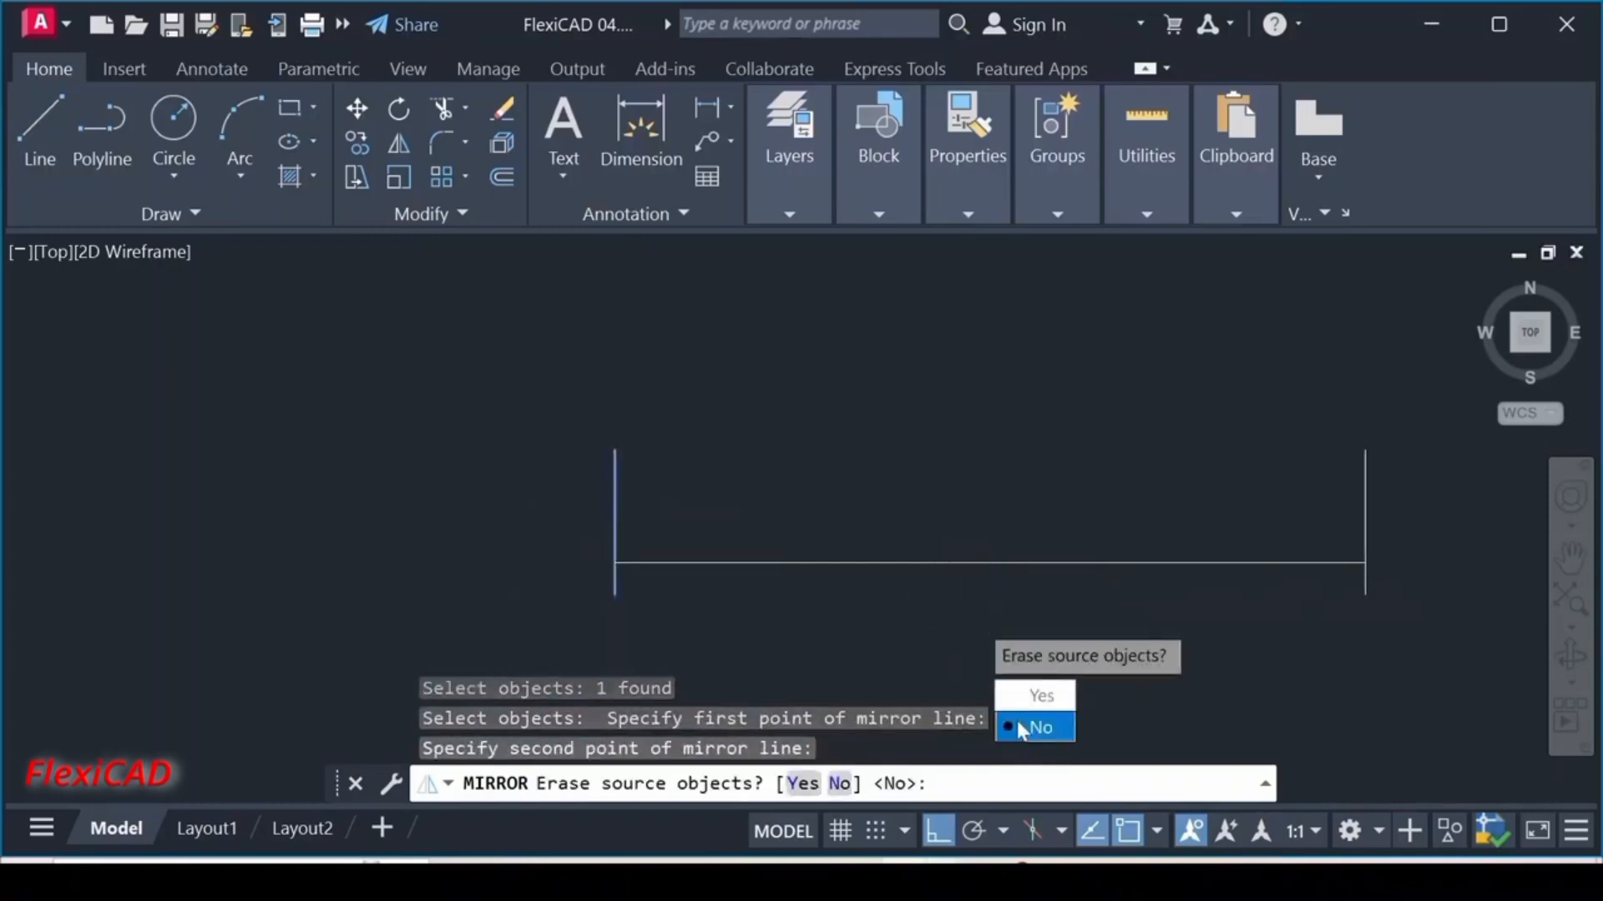
{"action": "key", "text": "Return"}
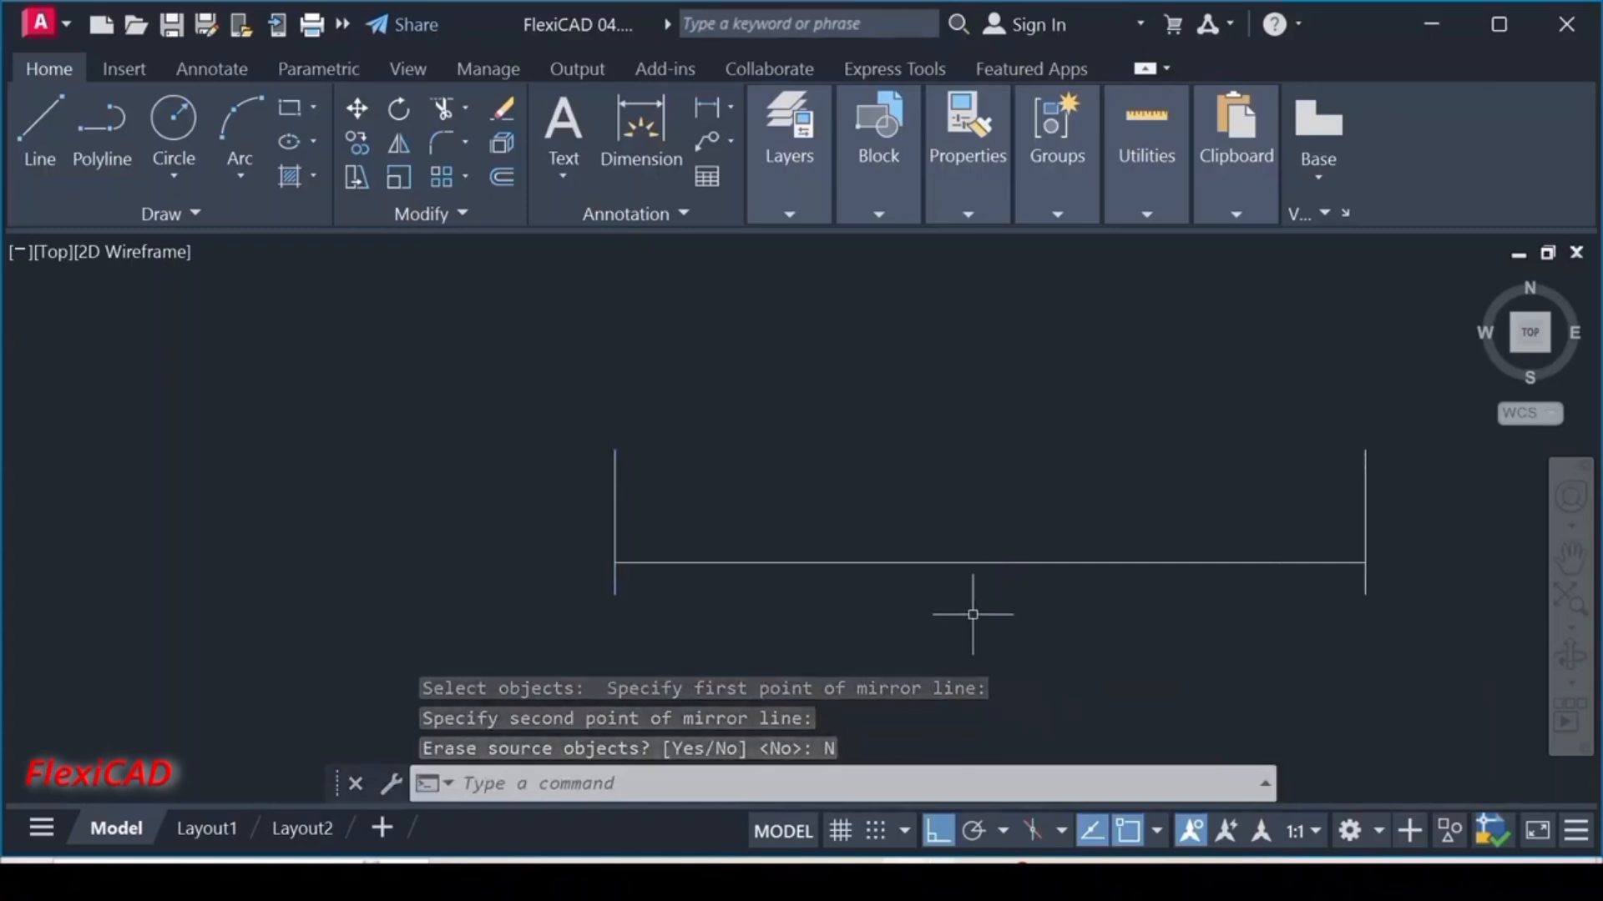
- Offset the 1200 horizontal line upward by a distance of 50
{"action": "type", "text": "OFFSET"}
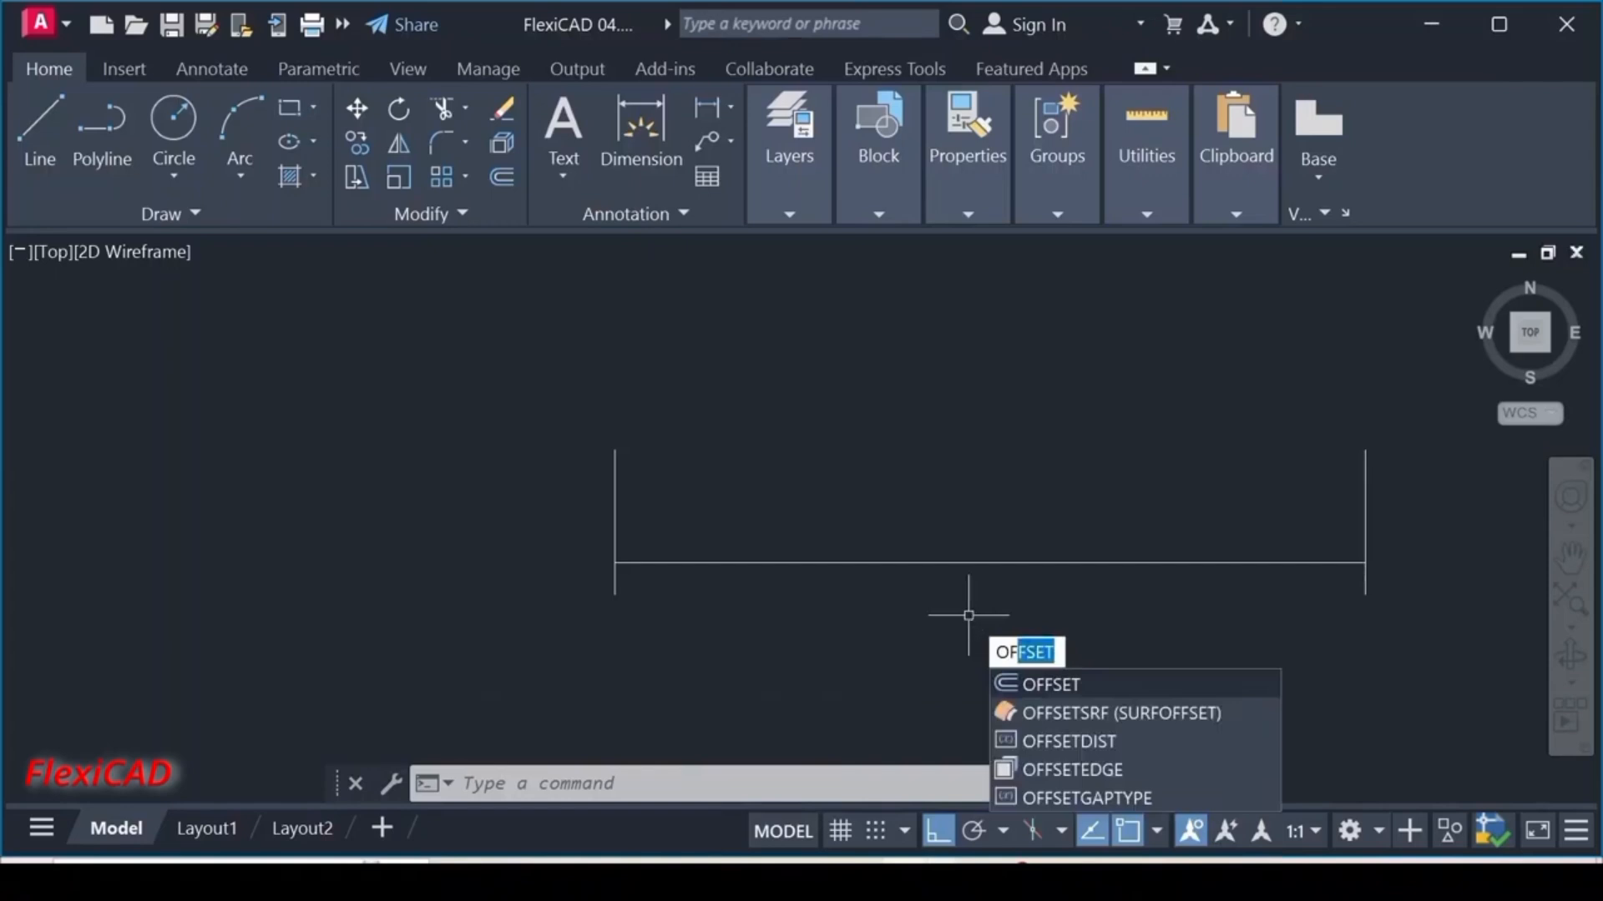
{"action": "key", "text": "Return"}
{"action": "type", "text": "50"}
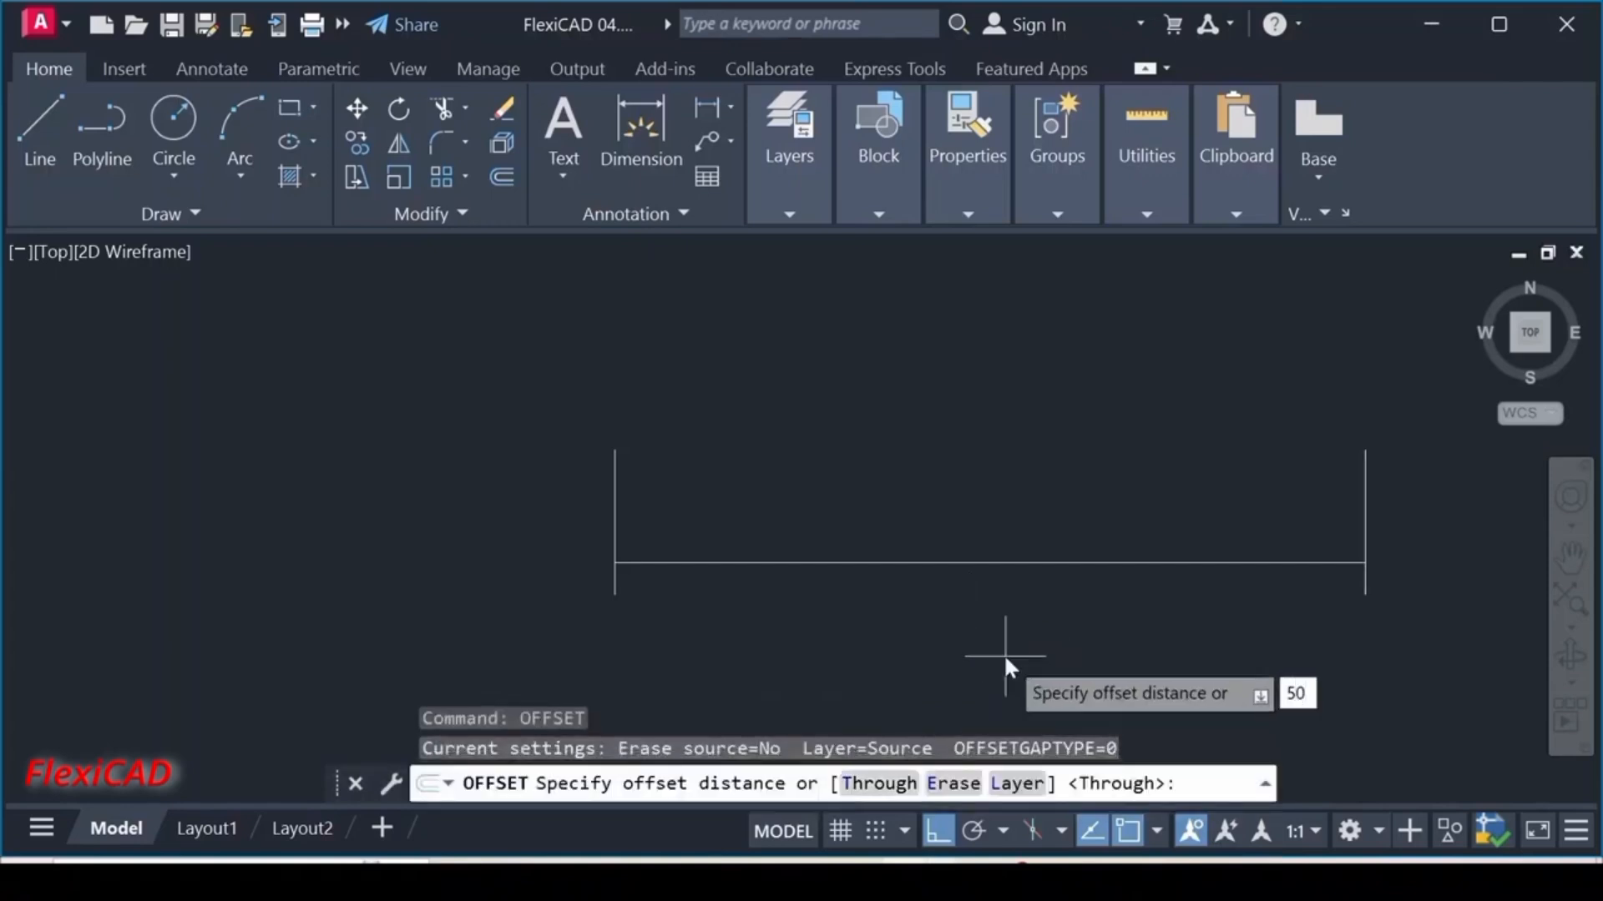
{"action": "key", "text": "Return"}
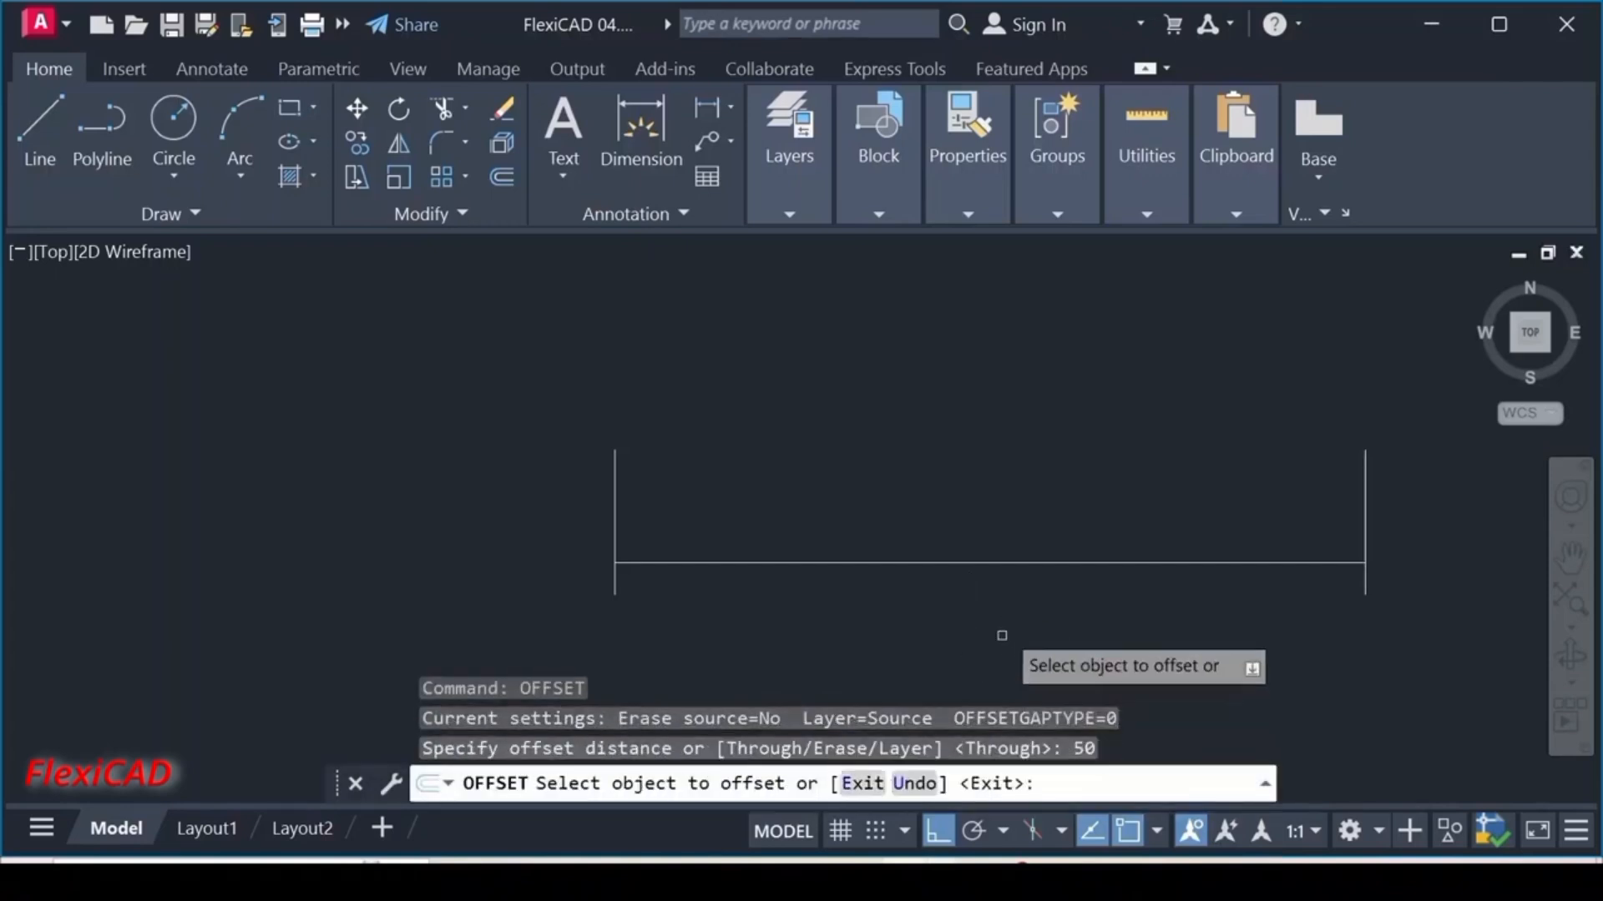
{"action": "left_click", "coordinate": [1025, 564]}
{"action": "left_click", "coordinate": [1055, 461]}
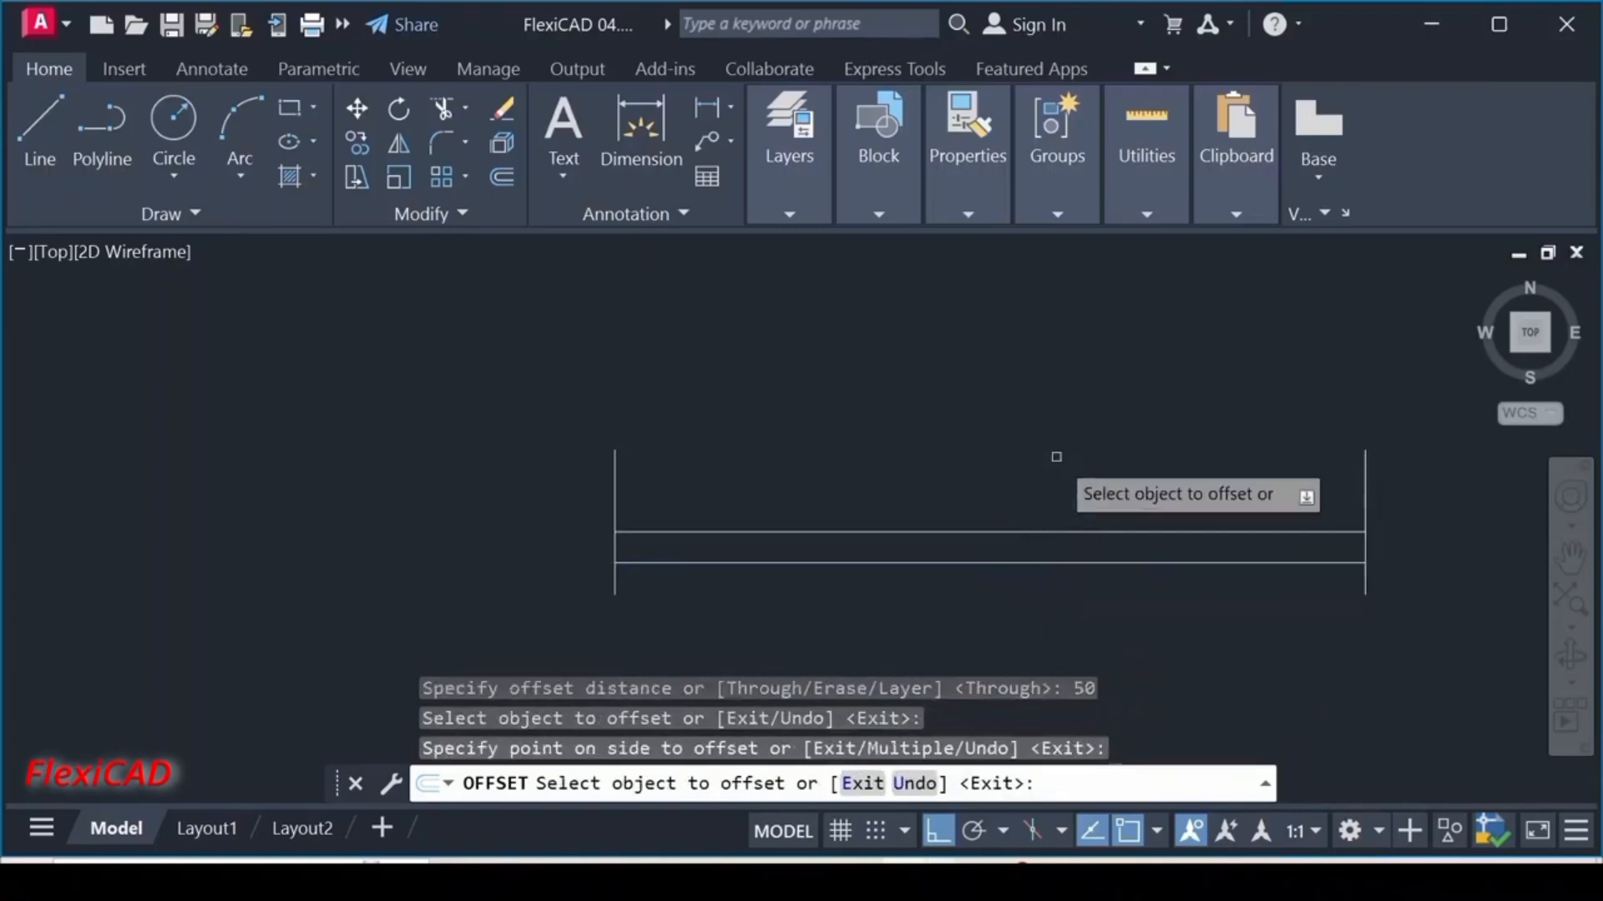
{"action": "key", "text": "Return"}
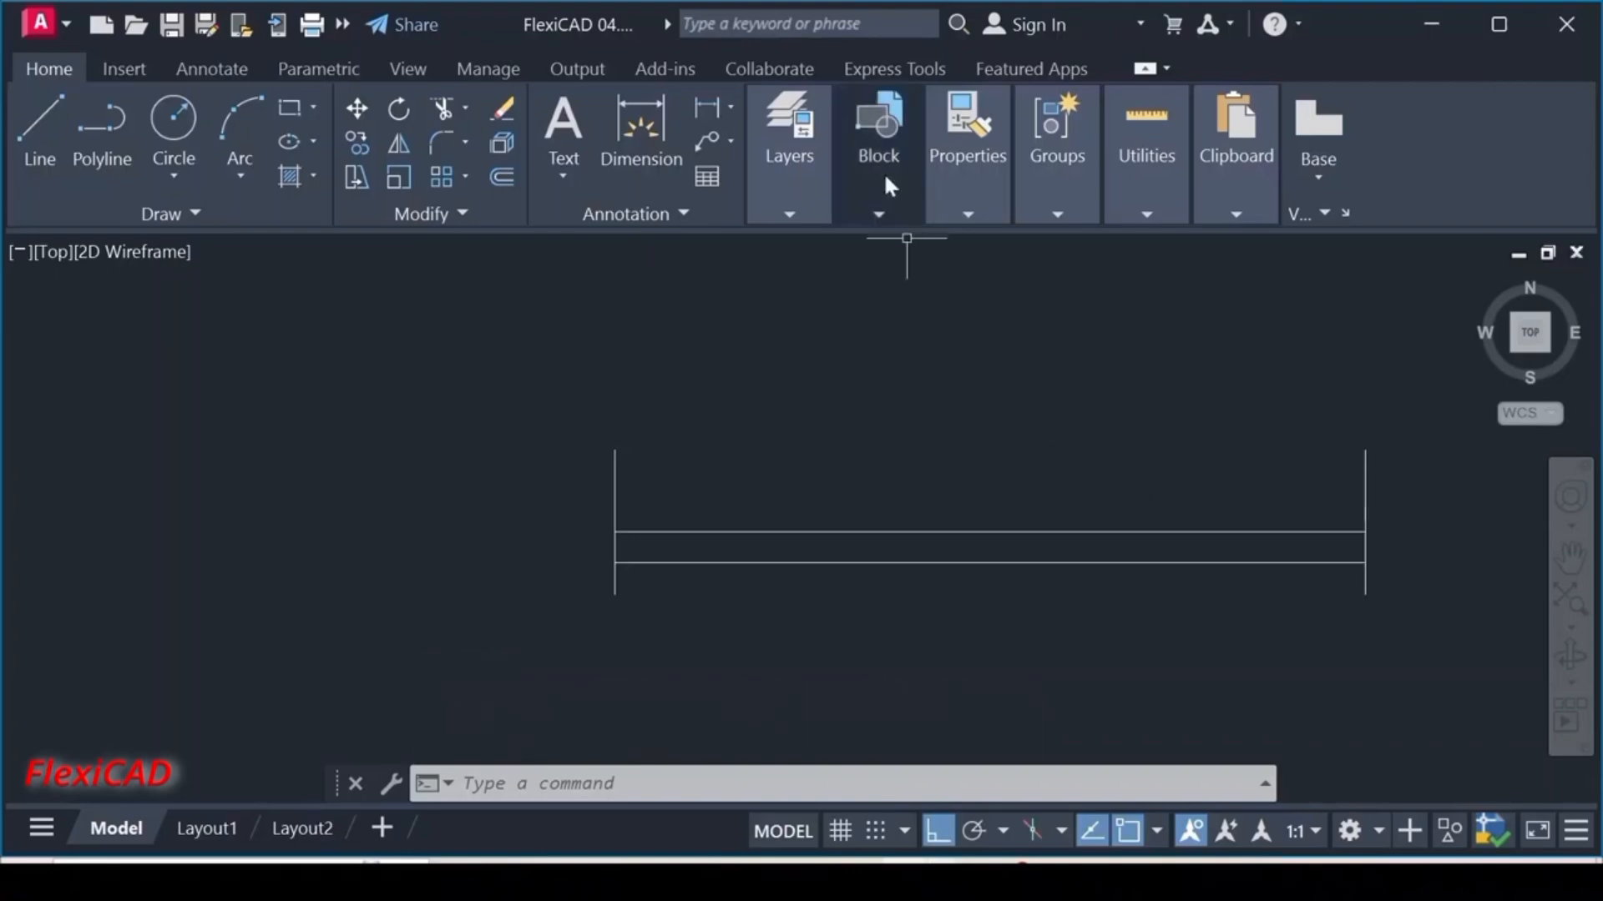
- Start a block definition named WINDOW and select all the window lines as its objects
{"action": "mouse_move", "coordinate": [885, 175]}
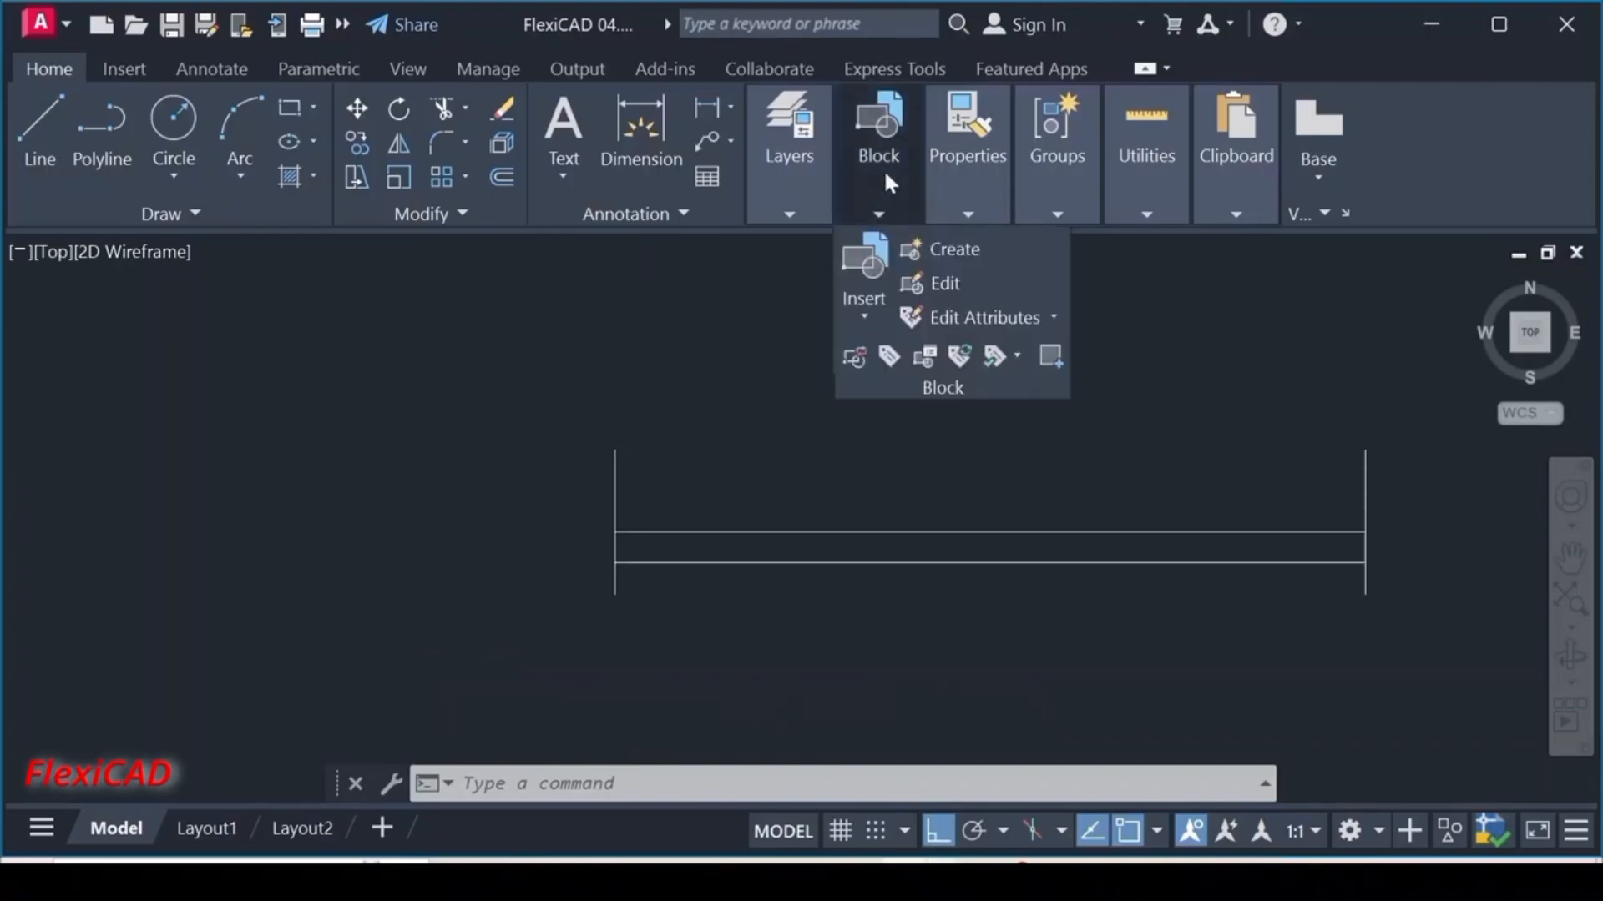
{"action": "left_click", "coordinate": [933, 247]}
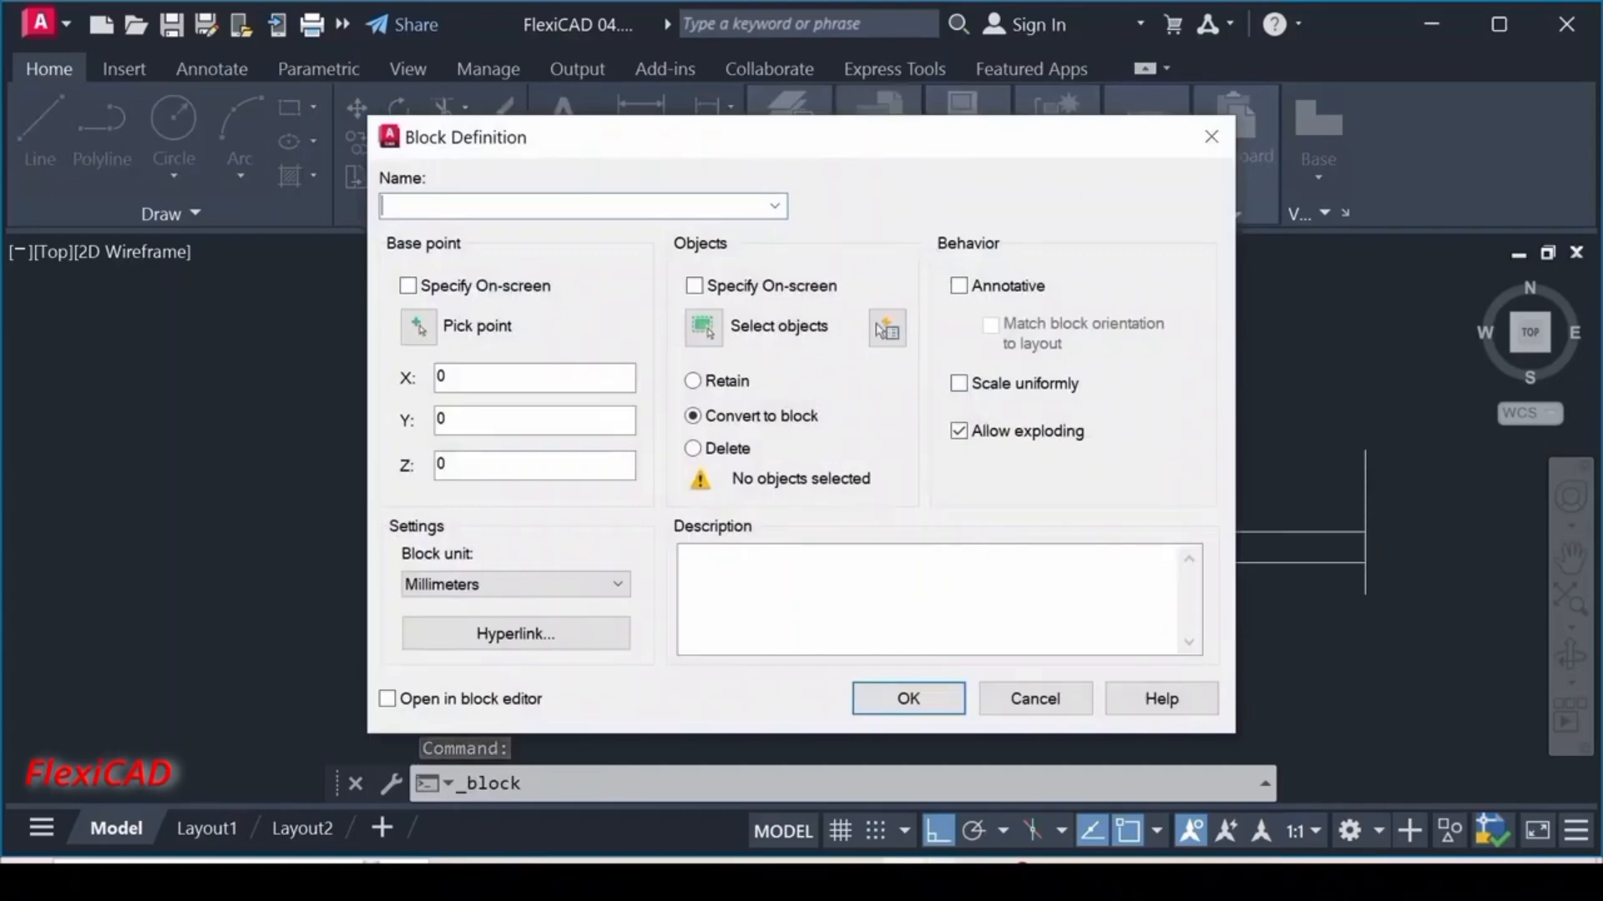
{"action": "type", "text": "WIND"}
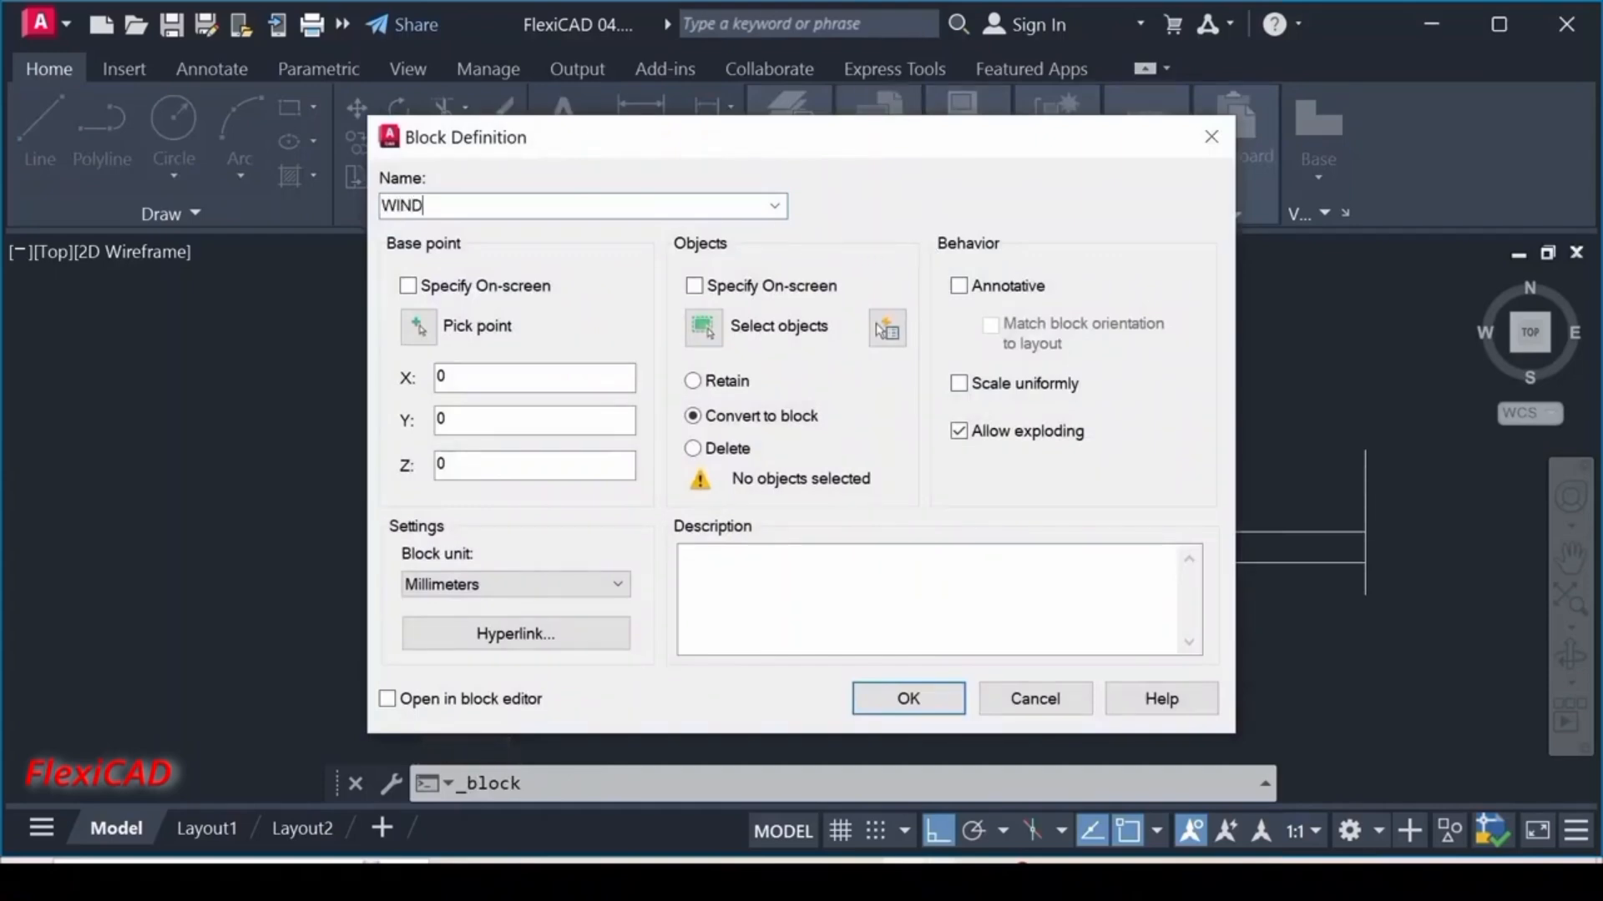
{"action": "type", "text": "OW"}
{"action": "left_click", "coordinate": [704, 330]}
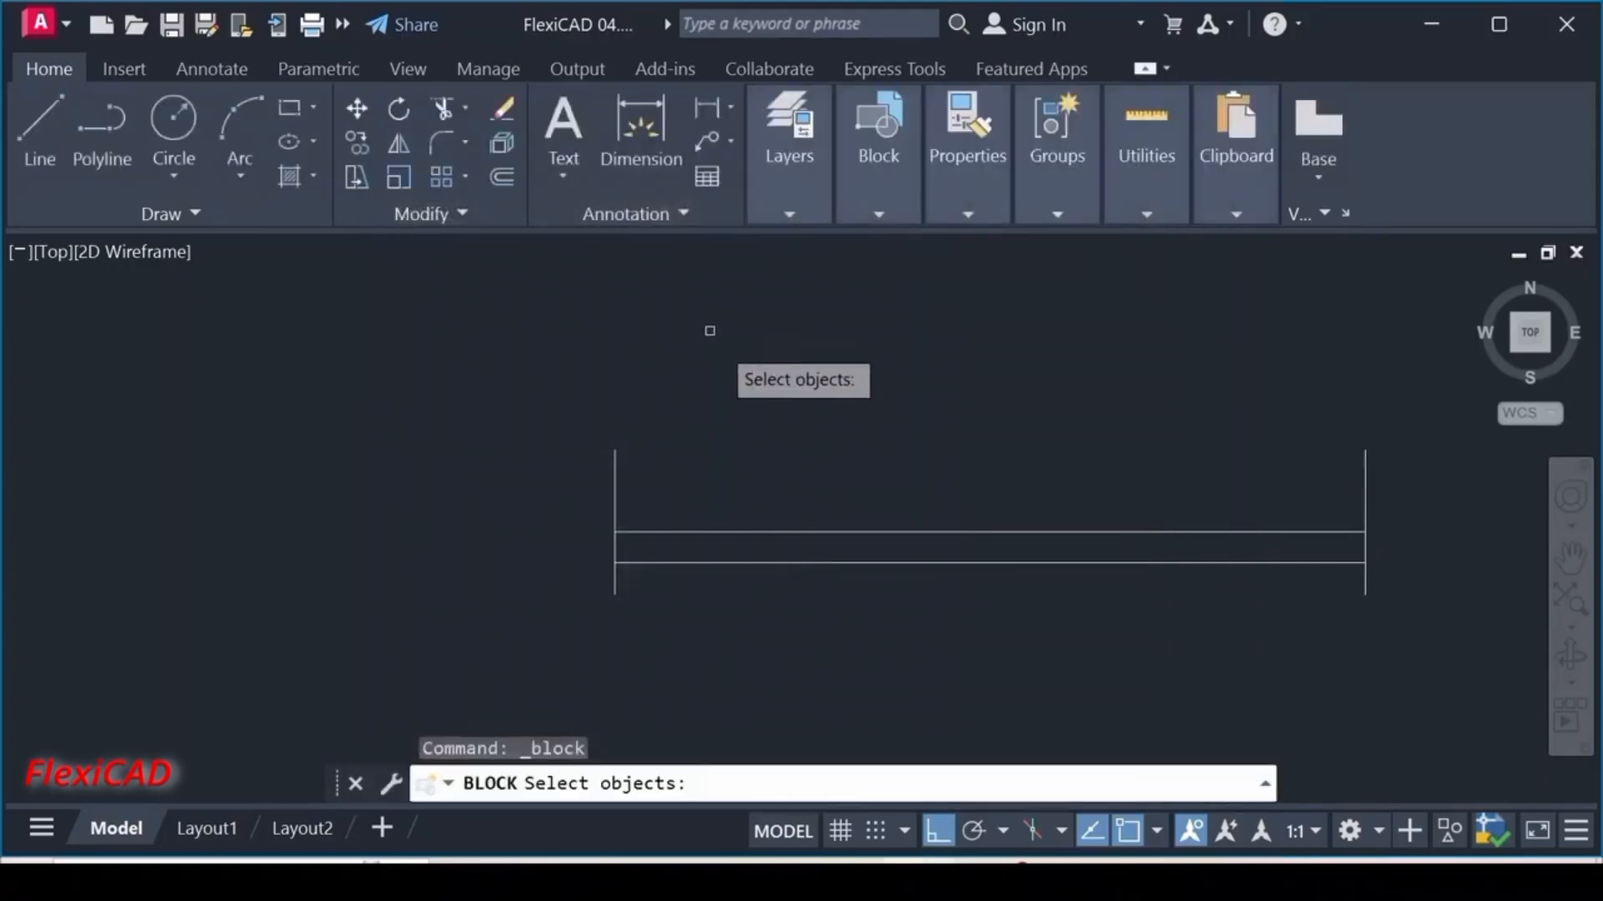
{"action": "left_click", "coordinate": [1448, 644]}
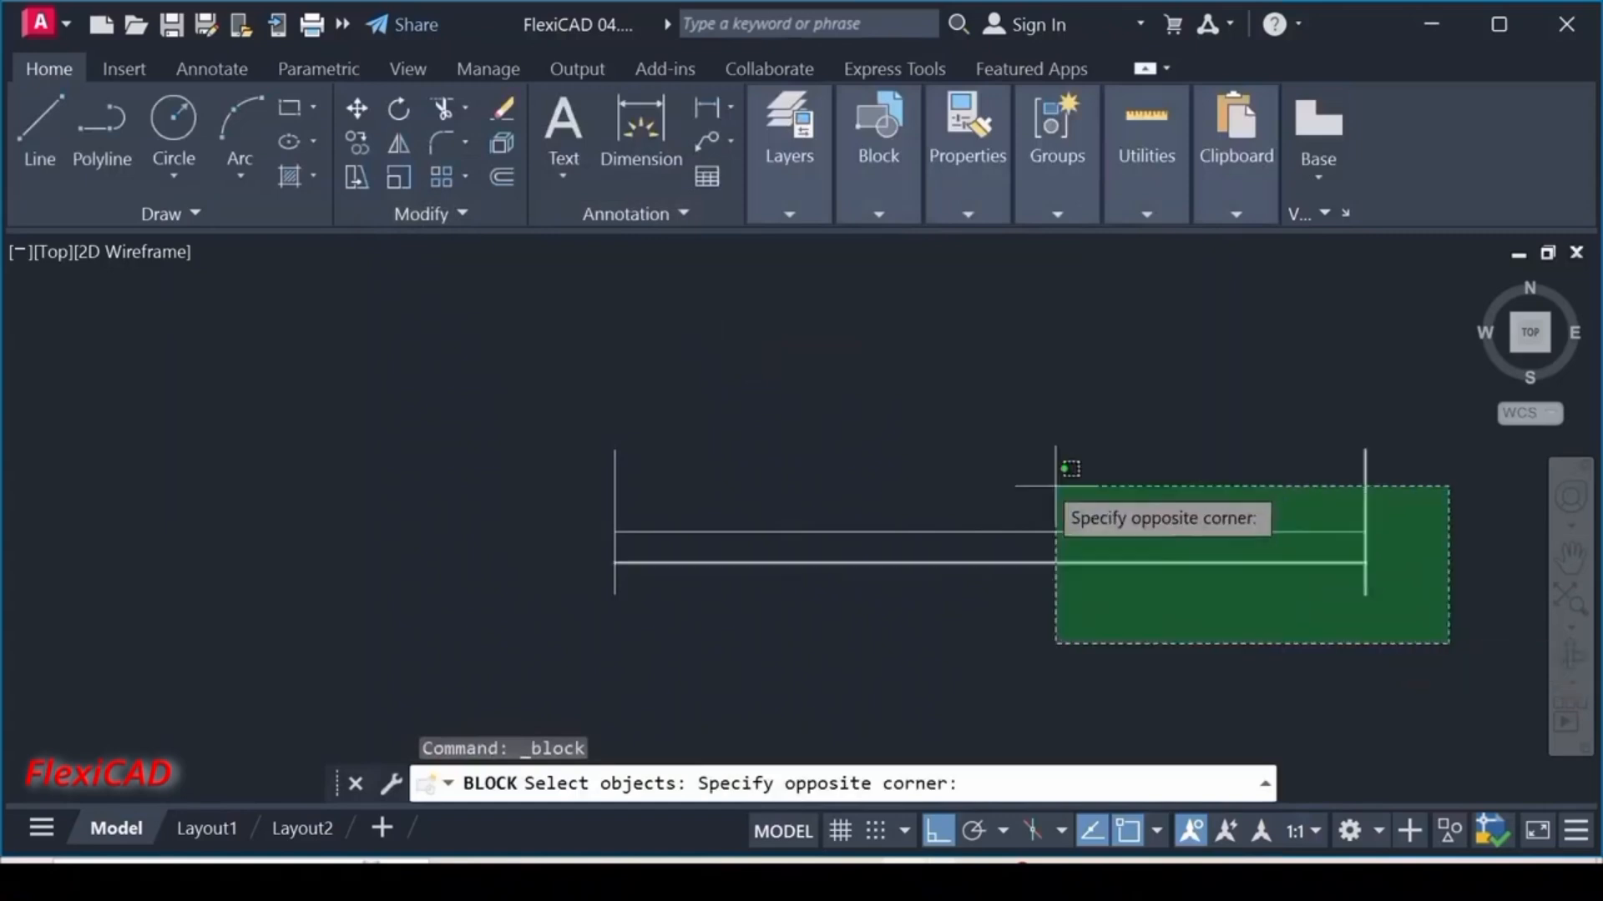
{"action": "left_click", "coordinate": [585, 364]}
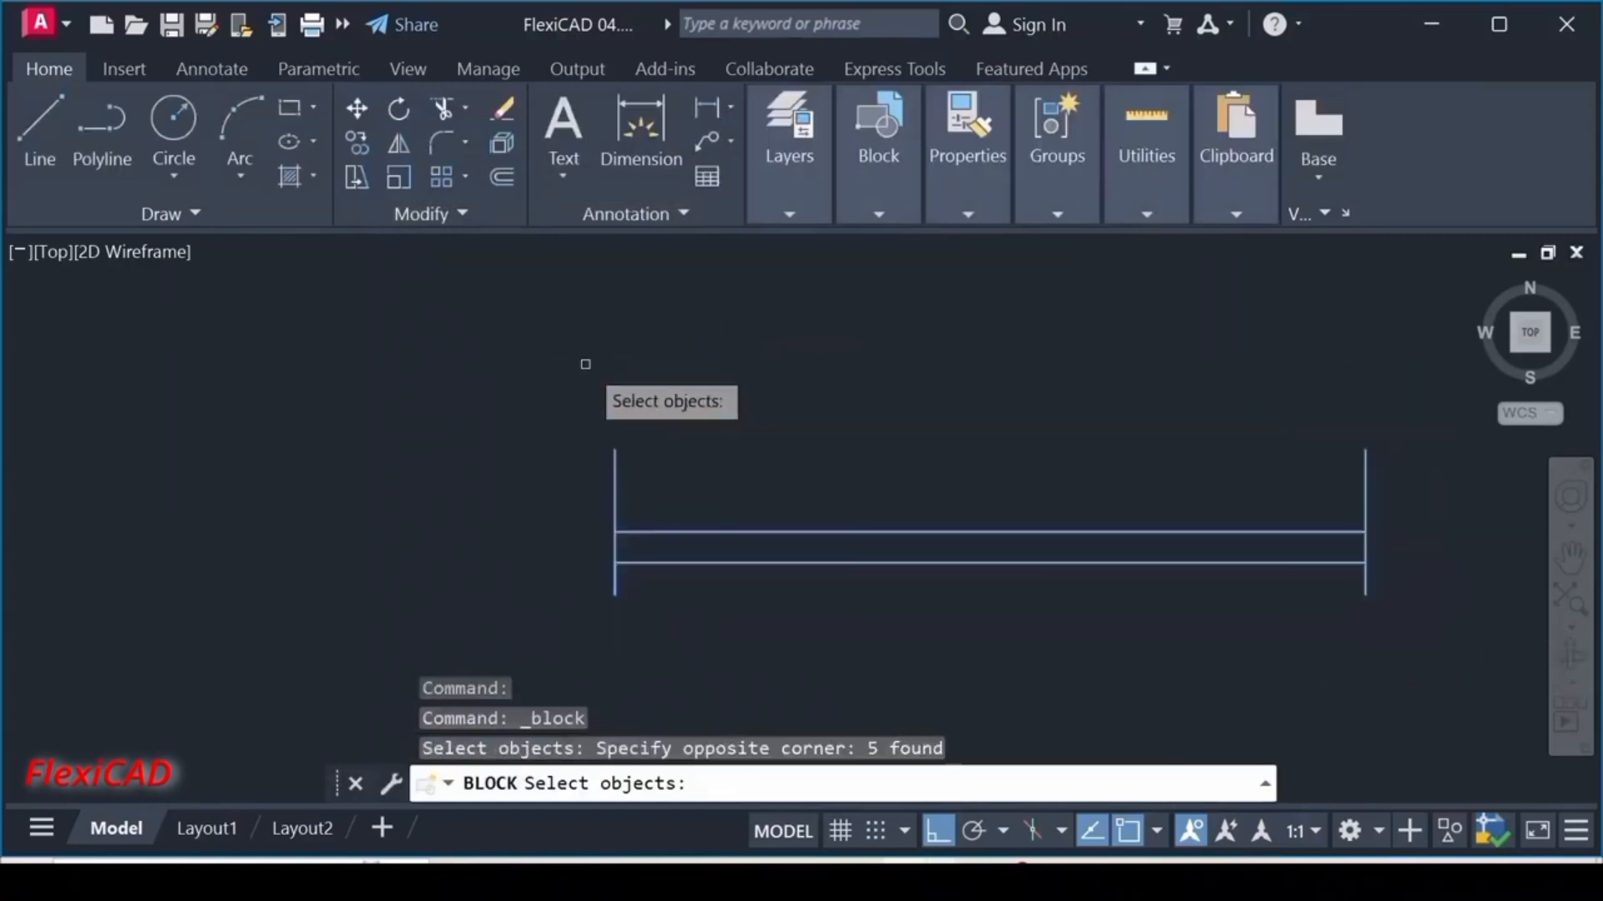
{"action": "key", "text": "Return"}
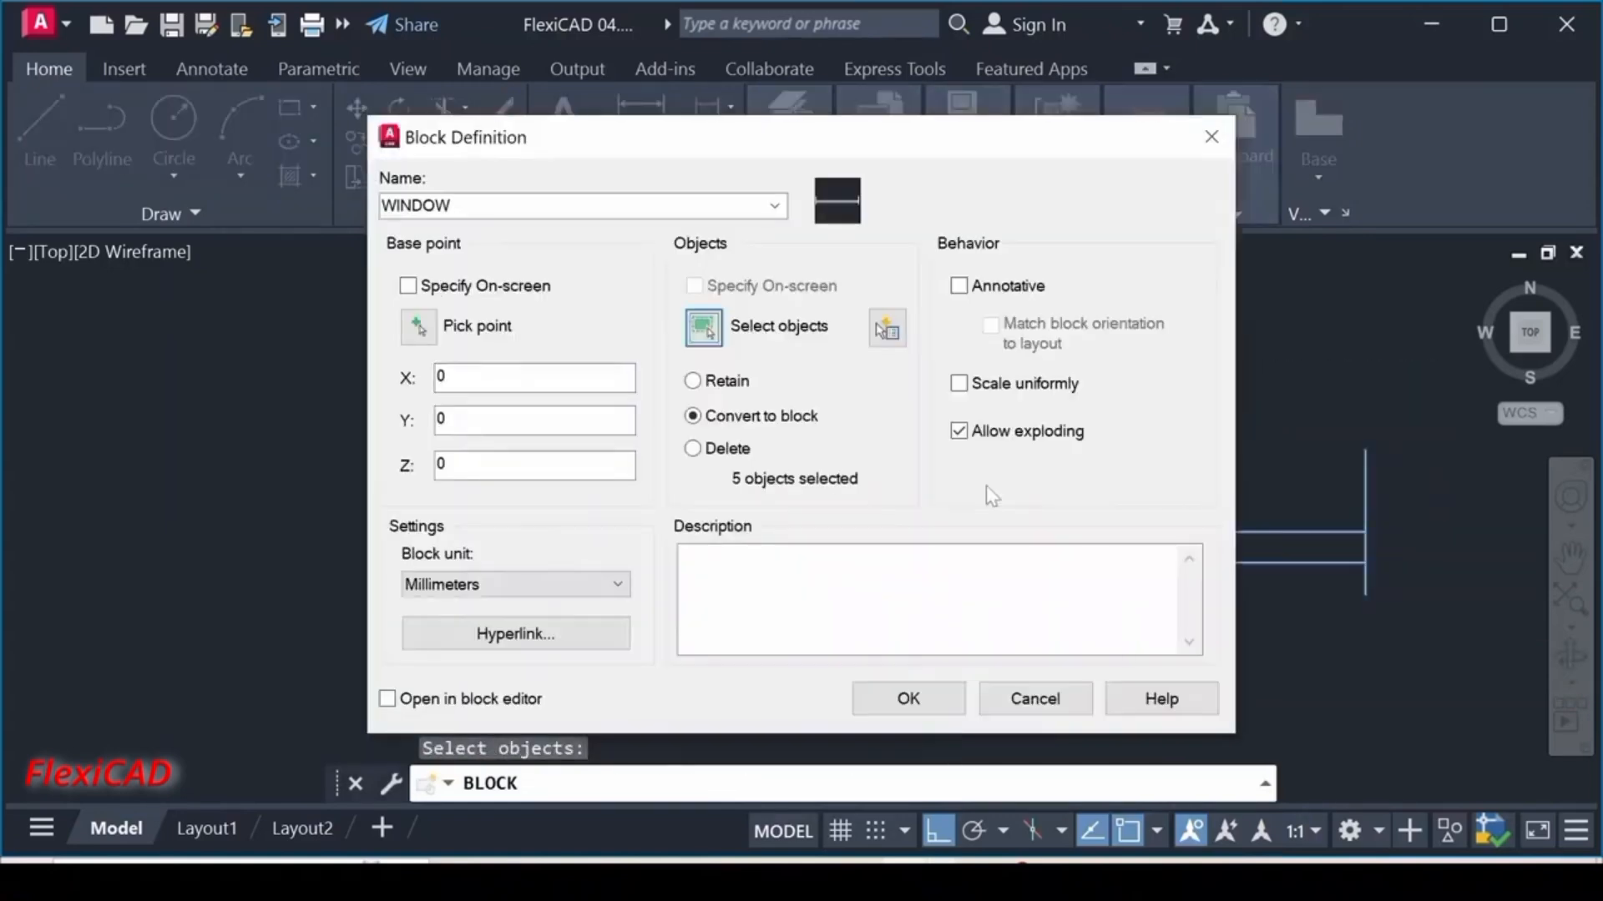
- Create the block with its base point specified on-screen at the lower end of the left vertical line
{"action": "left_click", "coordinate": [409, 286]}
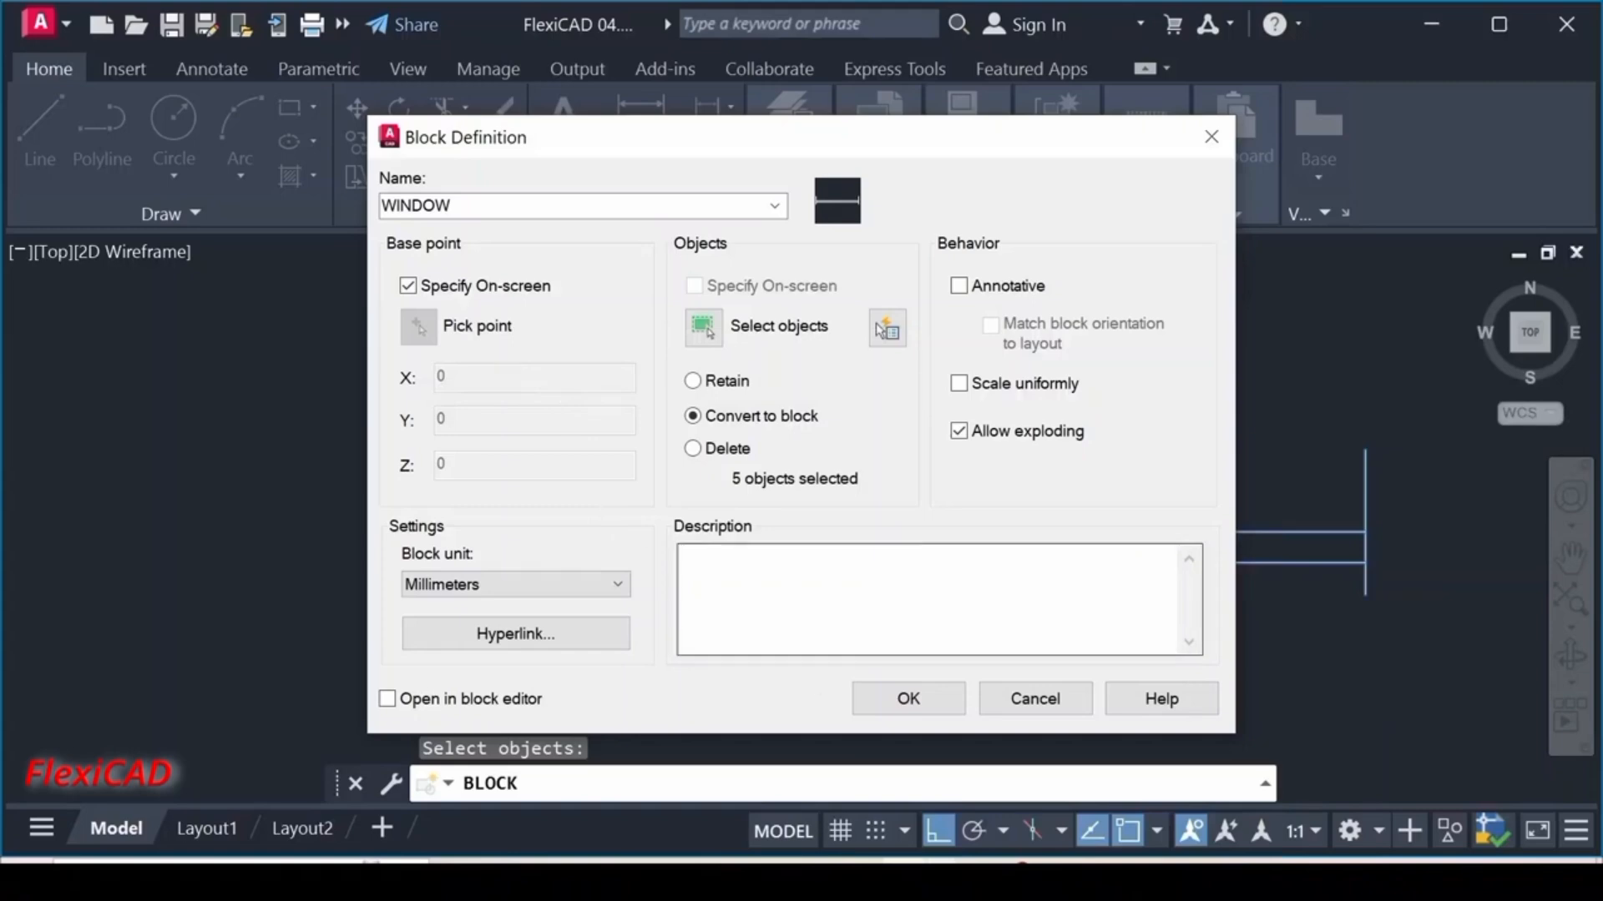
{"action": "left_click", "coordinate": [863, 699]}
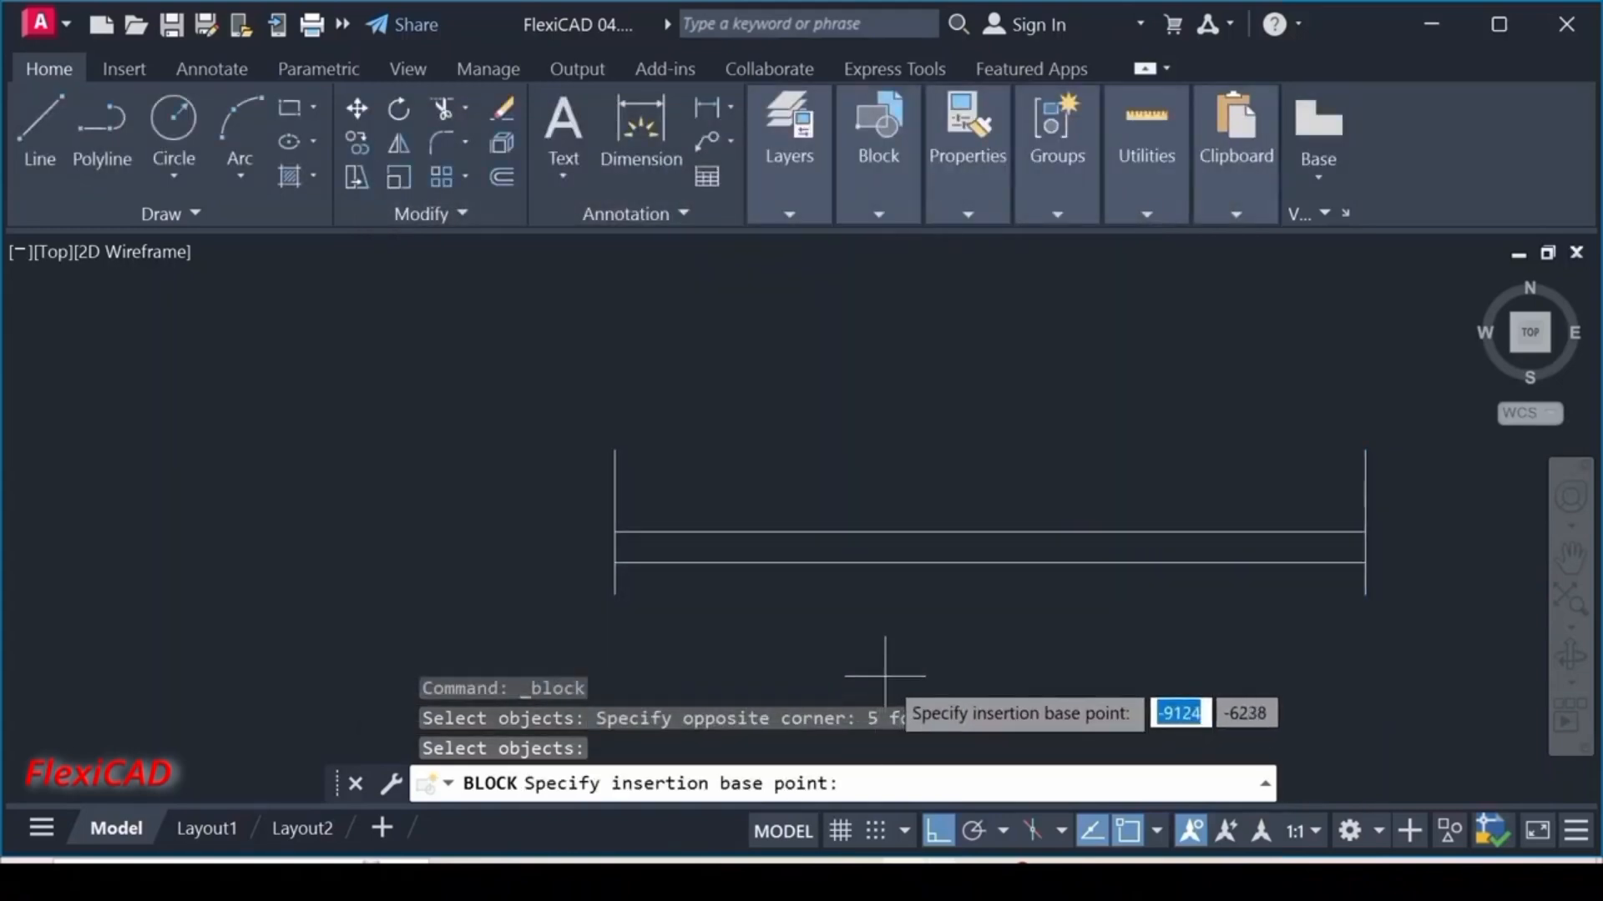
{"action": "left_click", "coordinate": [615, 594]}
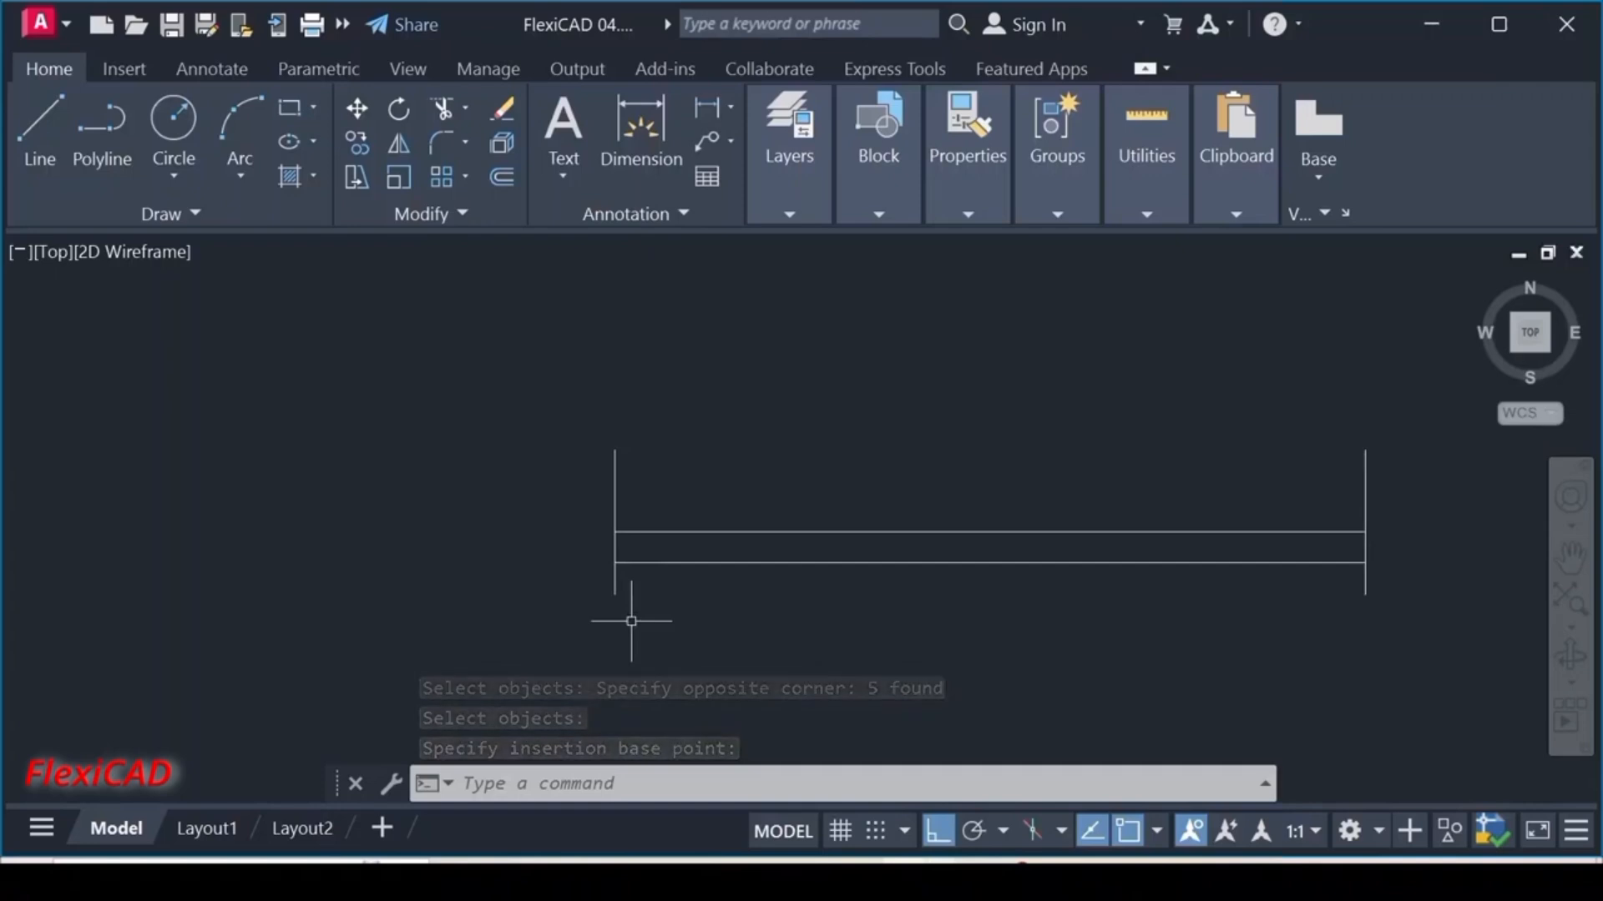
{"action": "key", "text": "Escape"}
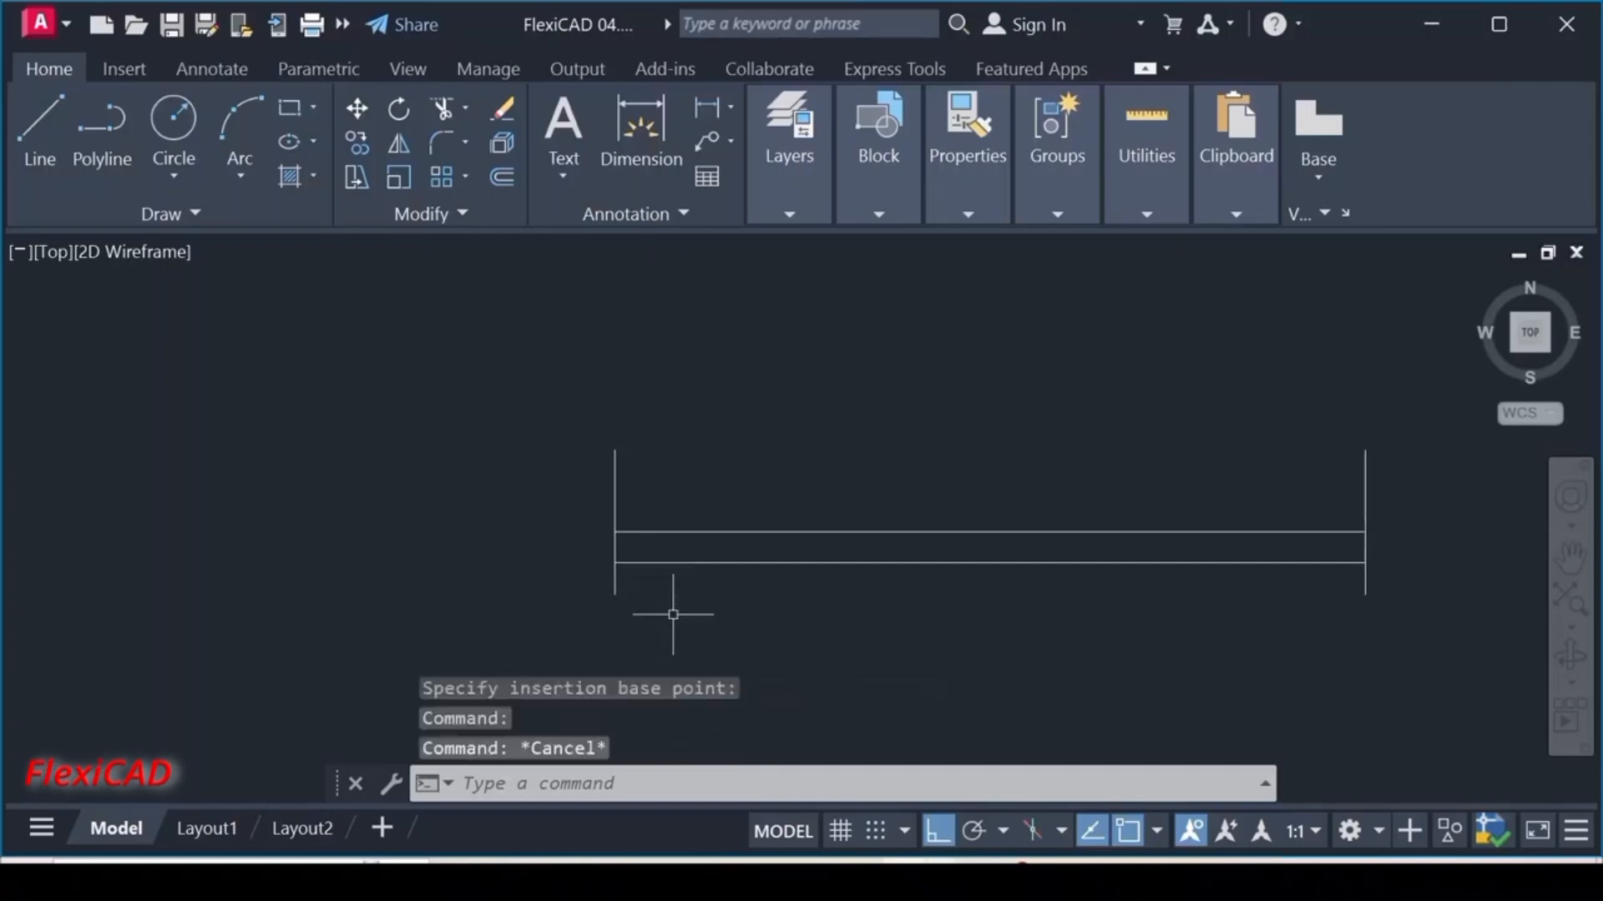
- Try placing the WINDOW block in the plan's upper wall beside a partition, and undo the insertion
{"action": "scroll", "coordinate": [673, 614], "scroll_direction": "down", "scroll_amount": 5}
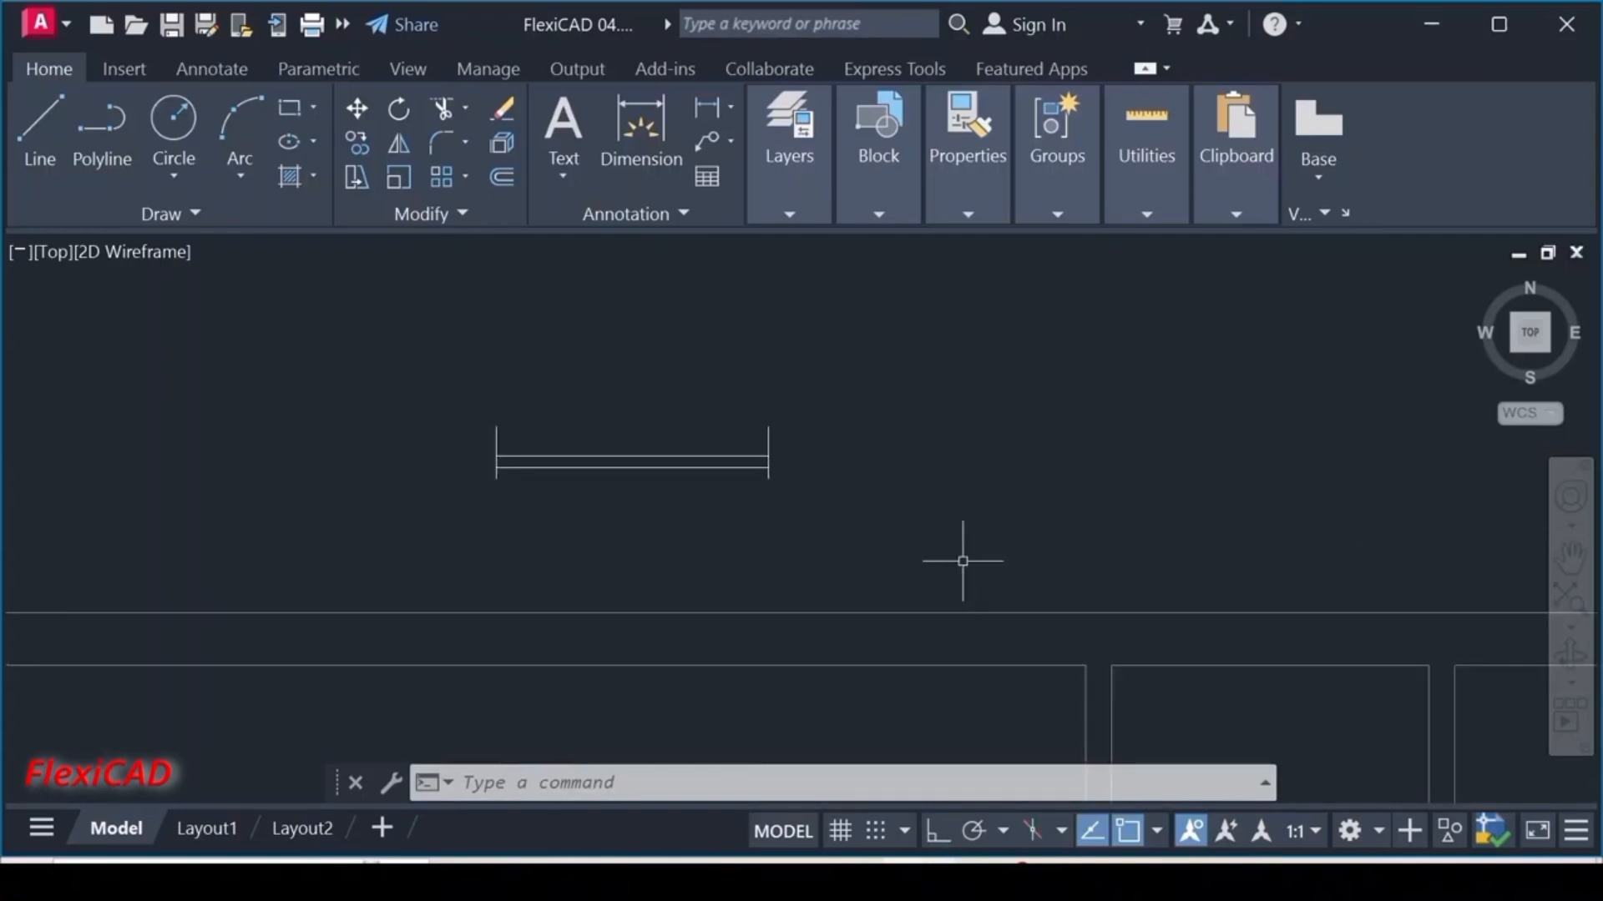
{"action": "left_click", "coordinate": [894, 151]}
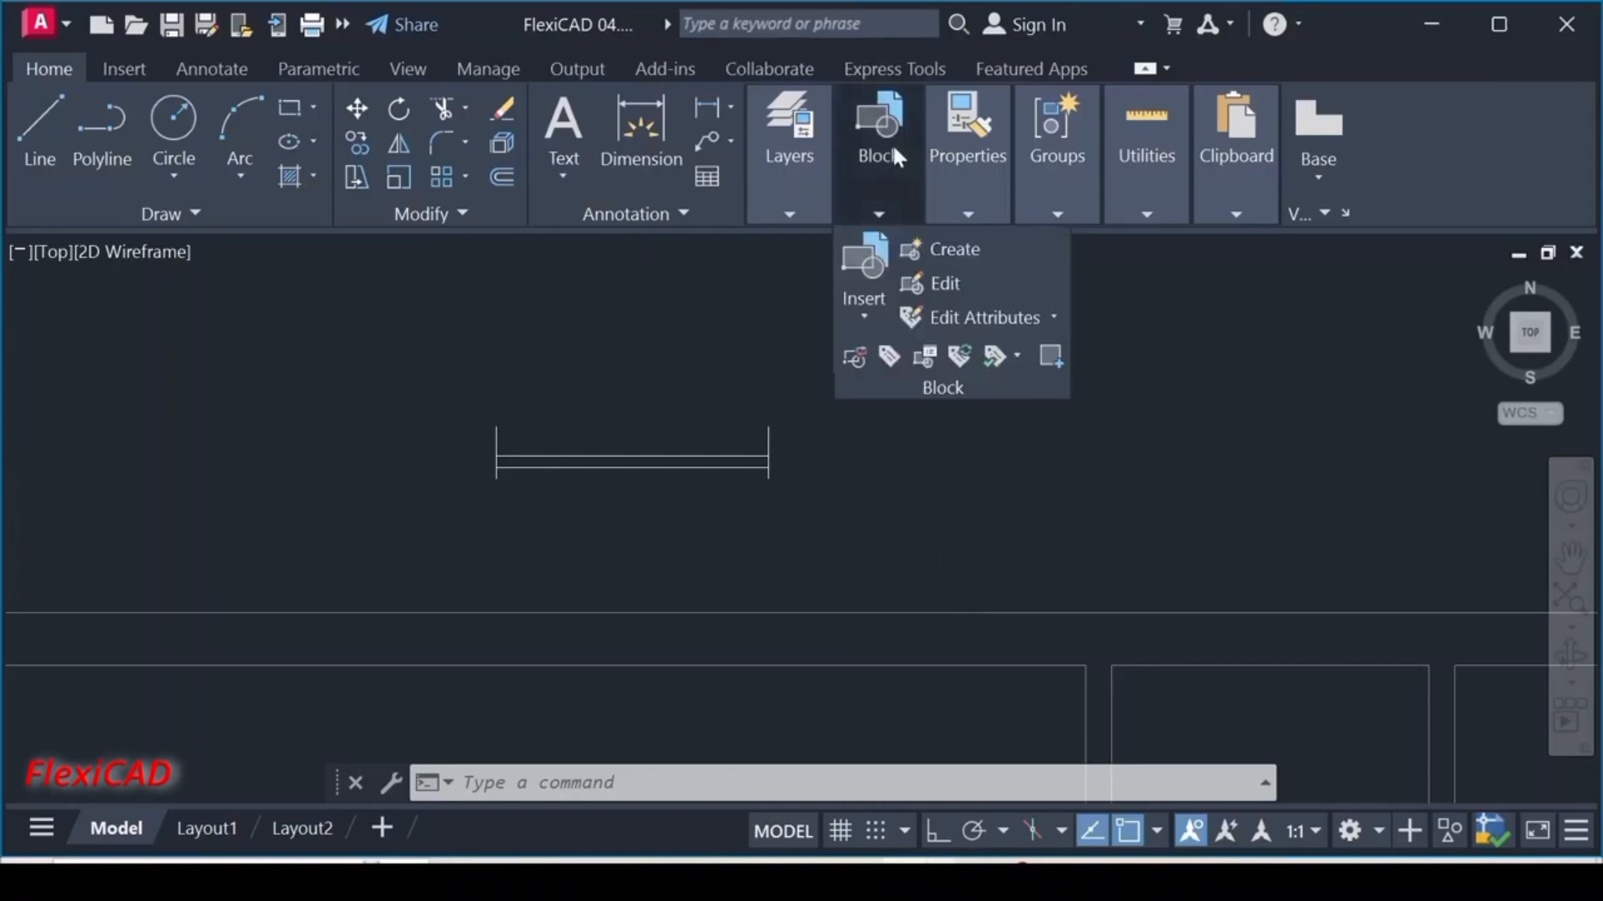
{"action": "left_click", "coordinate": [873, 278]}
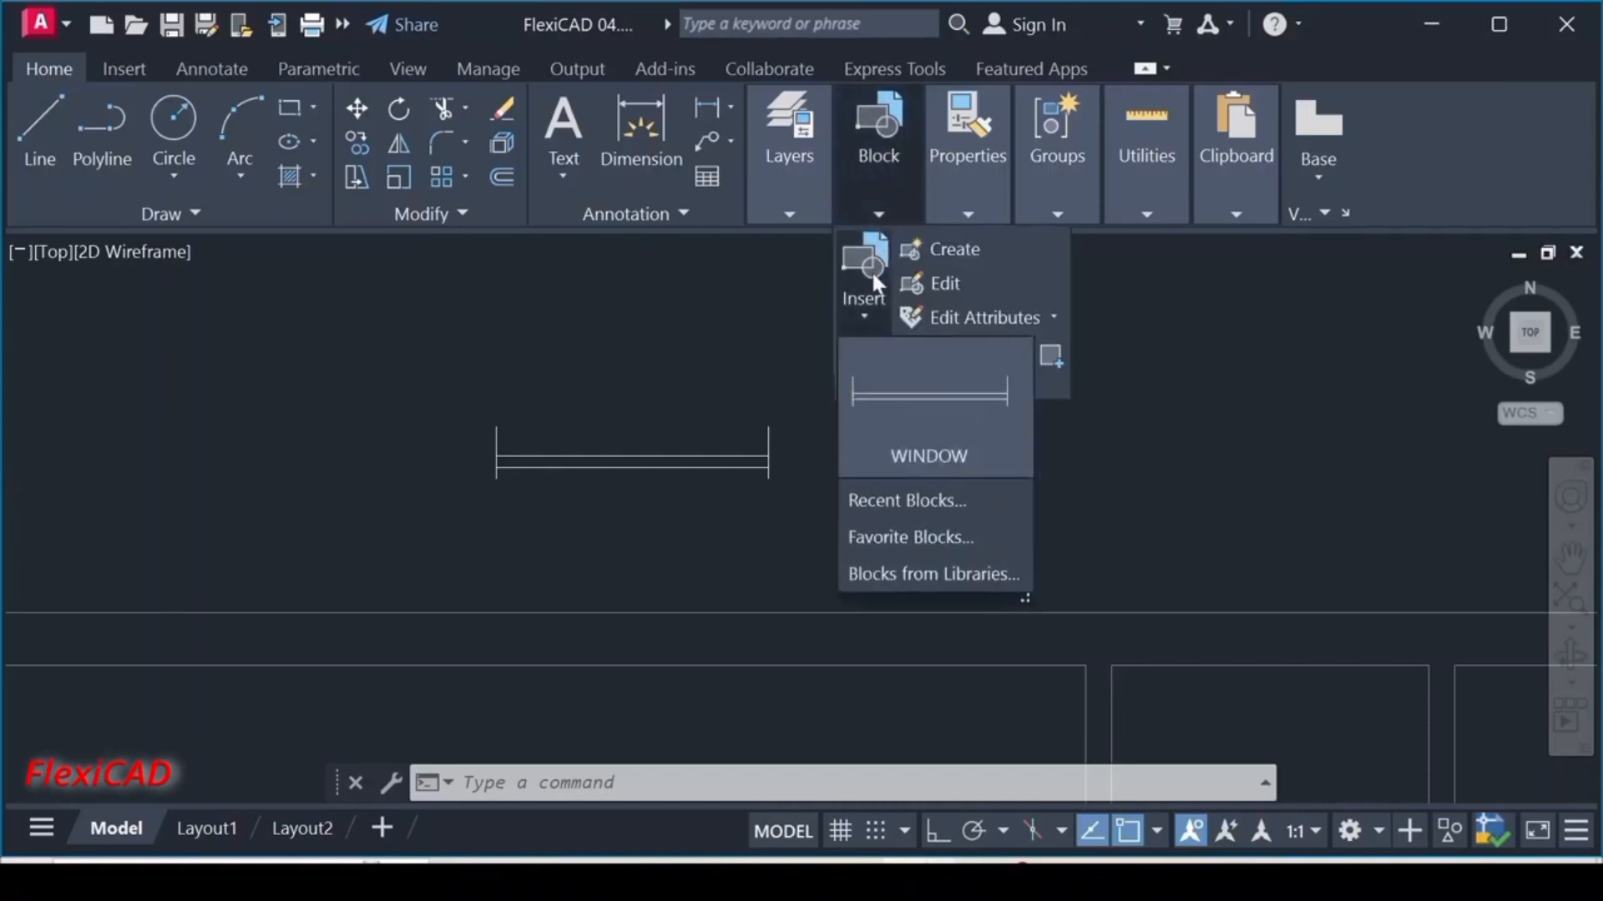
{"action": "left_click", "coordinate": [928, 447]}
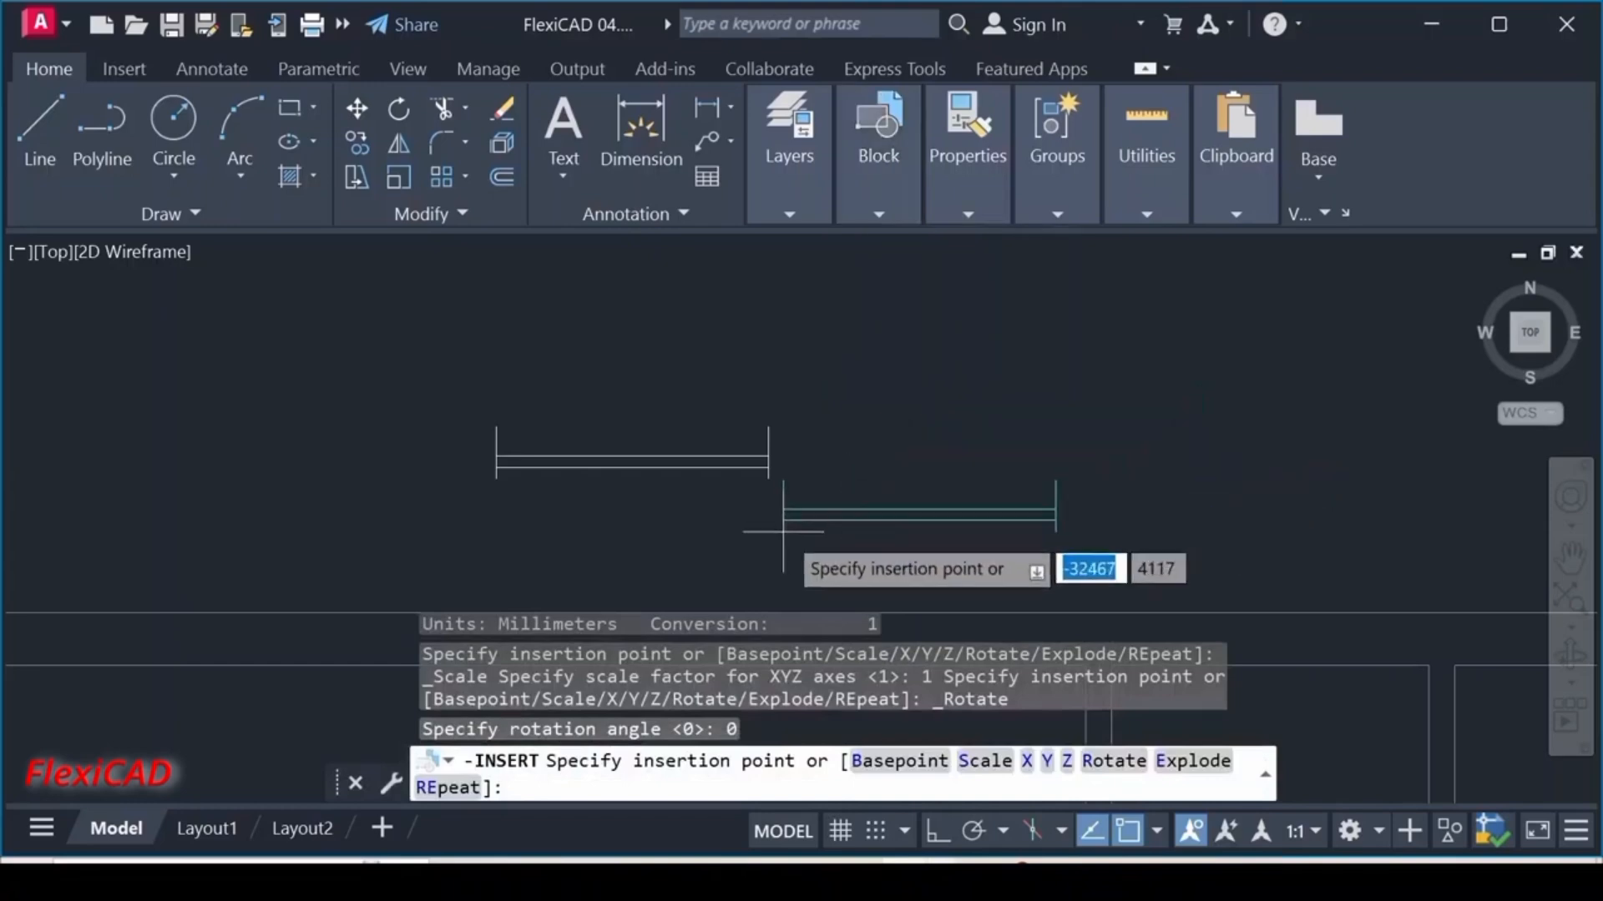
{"action": "scroll", "coordinate": [618, 451], "scroll_direction": "up", "scroll_amount": 4}
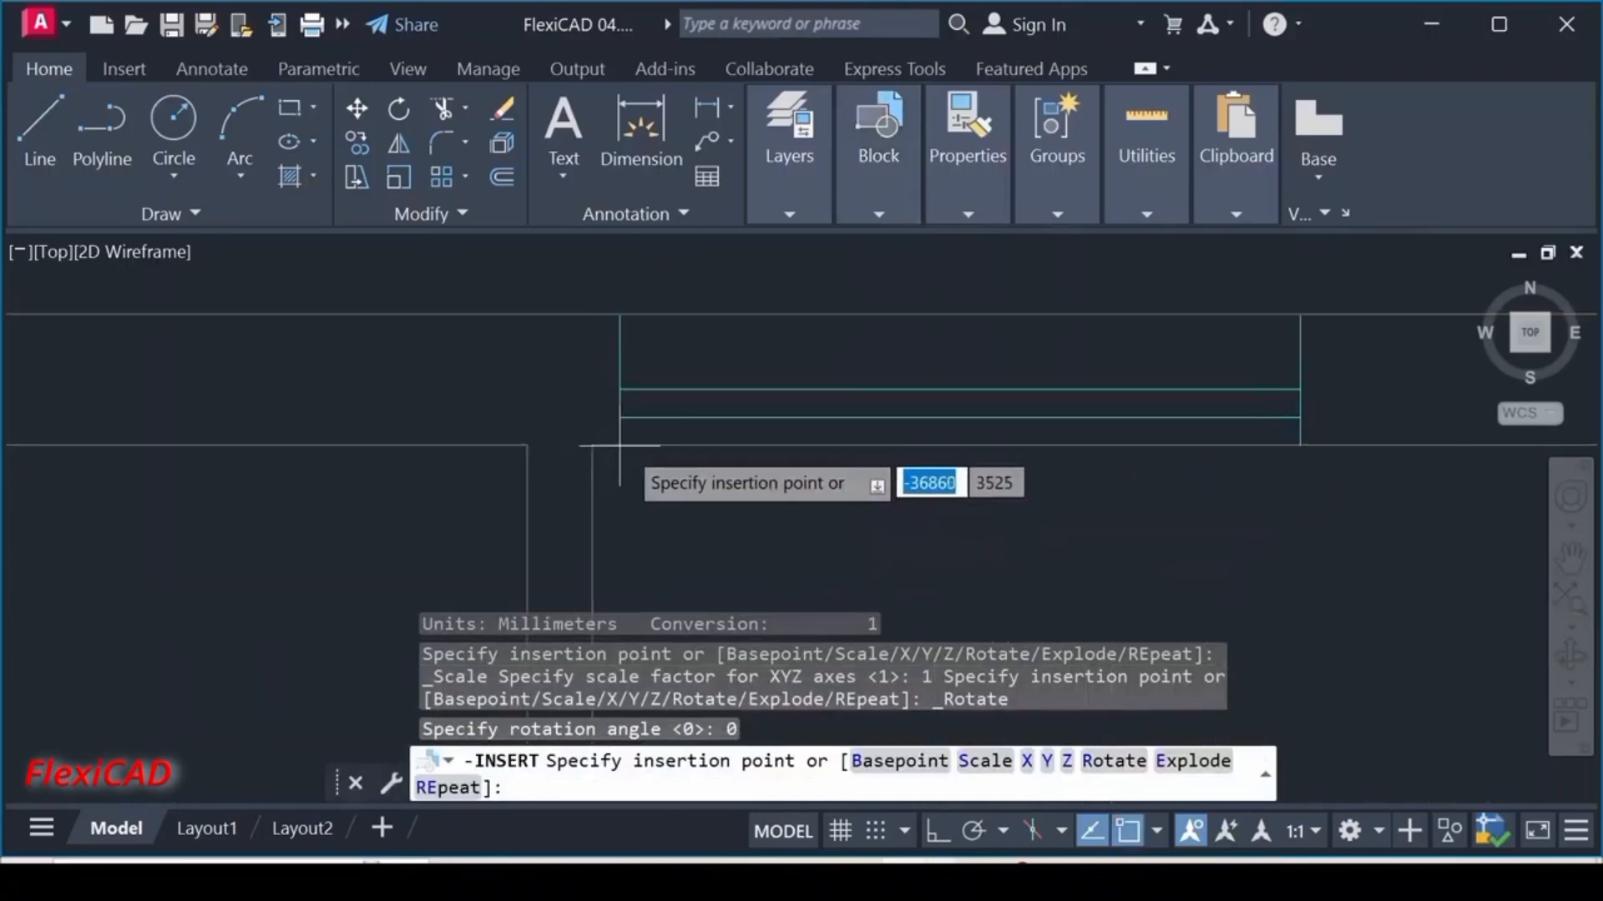
{"action": "left_click", "coordinate": [654, 447]}
{"action": "scroll", "coordinate": [501, 551], "scroll_direction": "down", "scroll_amount": 5}
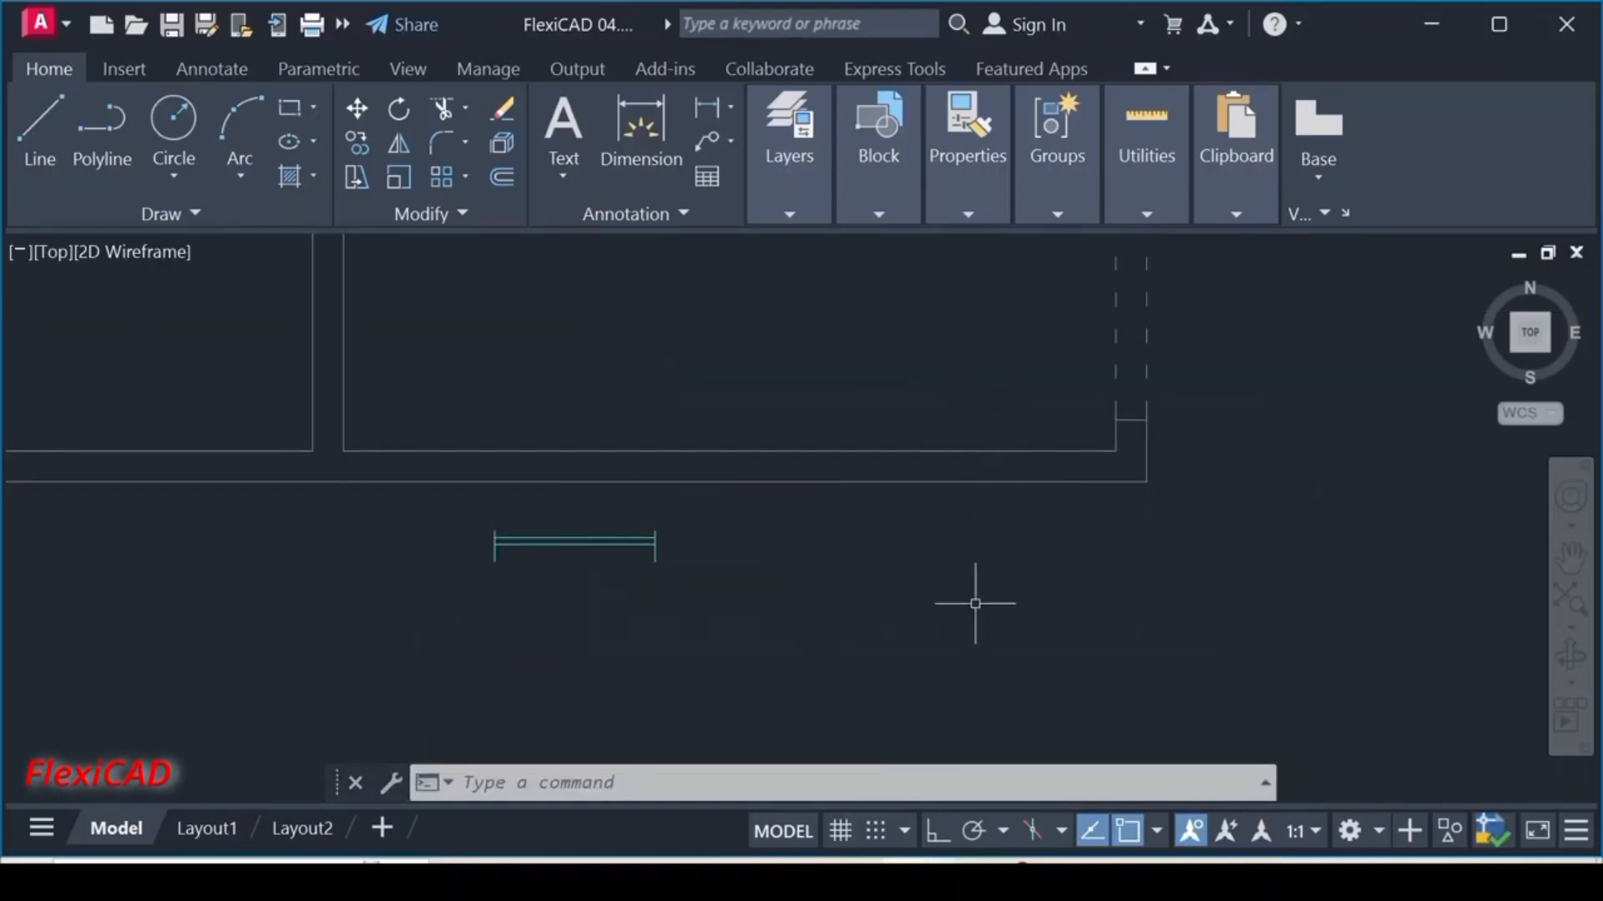
{"action": "key", "text": "ctrl+z"}
{"action": "scroll", "coordinate": [1269, 518], "scroll_direction": "down", "scroll_amount": 8}
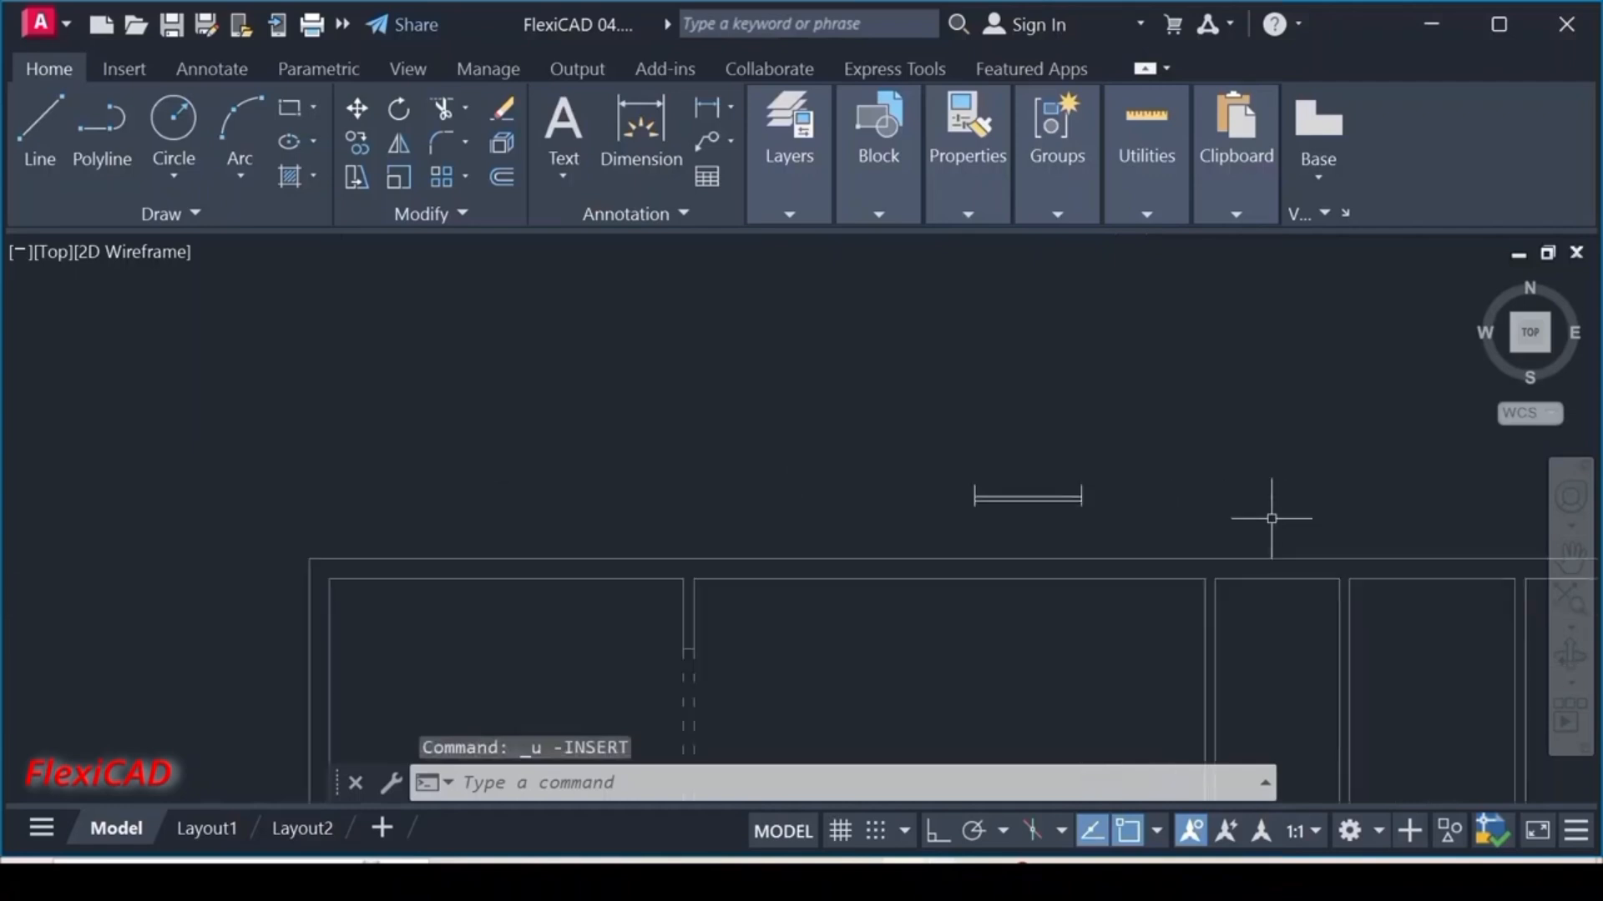
- Select the window block above the floor plan and open the WINDOW definition in the Block Editor
{"action": "middle_click_drag", "start_coordinate": [1312, 592], "coordinate": [826, 422]}
{"action": "scroll", "coordinate": [826, 422], "scroll_direction": "down", "scroll_amount": 2}
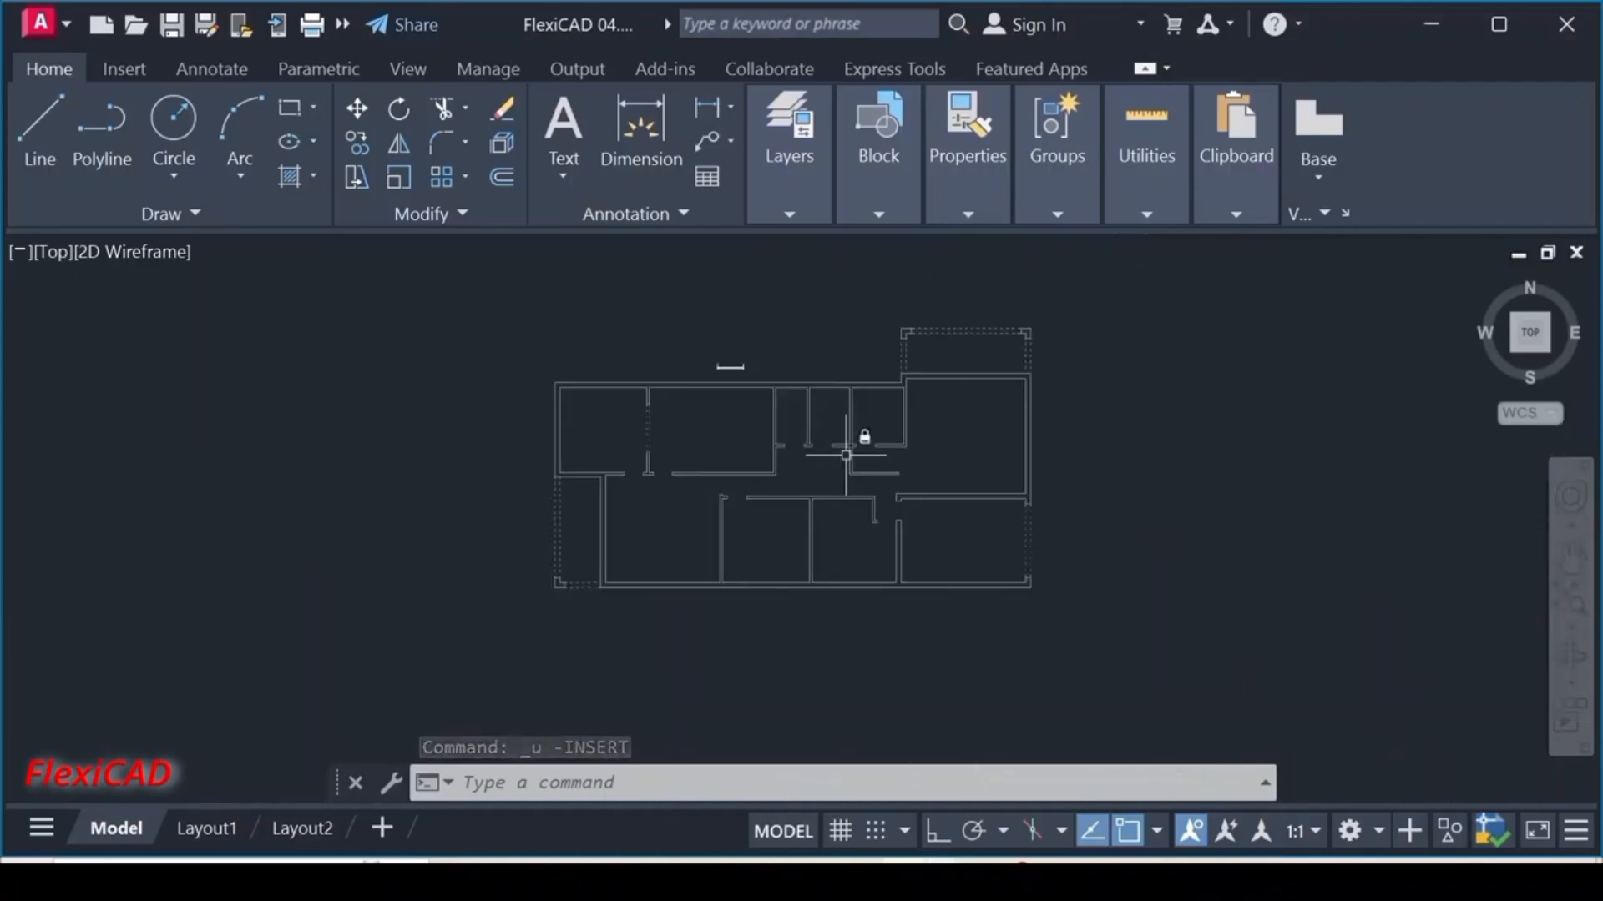
{"action": "scroll", "coordinate": [739, 367], "scroll_direction": "up", "scroll_amount": 2}
{"action": "scroll", "coordinate": [739, 367], "scroll_direction": "up", "scroll_amount": 4}
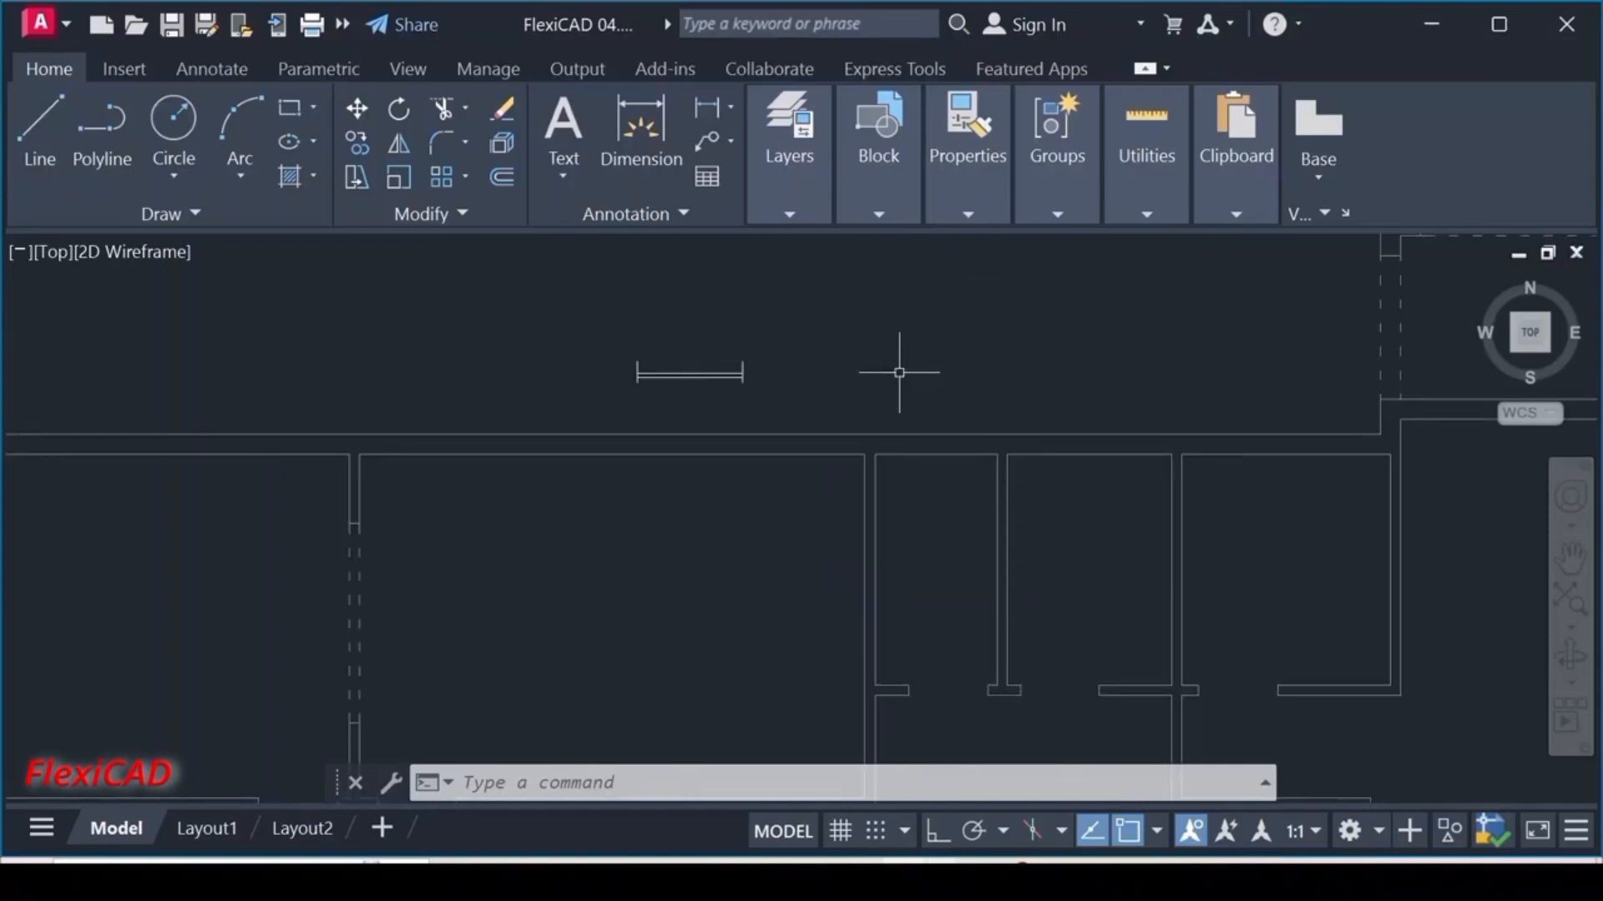
{"action": "left_click", "coordinate": [719, 373]}
{"action": "scroll", "coordinate": [719, 362], "scroll_direction": "up", "scroll_amount": 7}
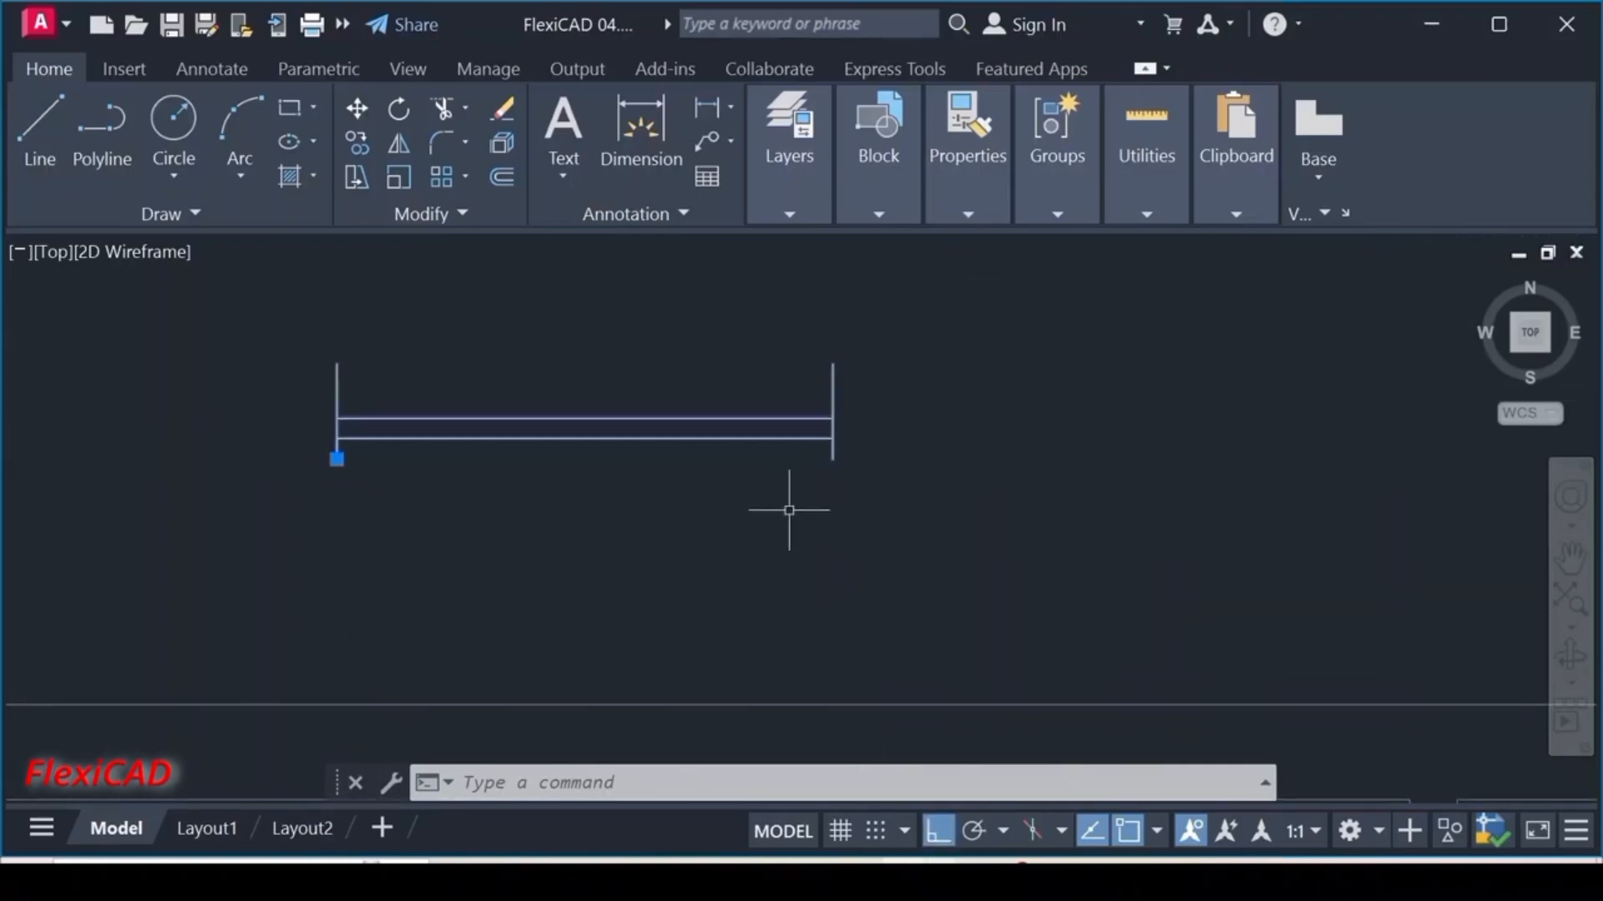
{"action": "left_click", "coordinate": [868, 153]}
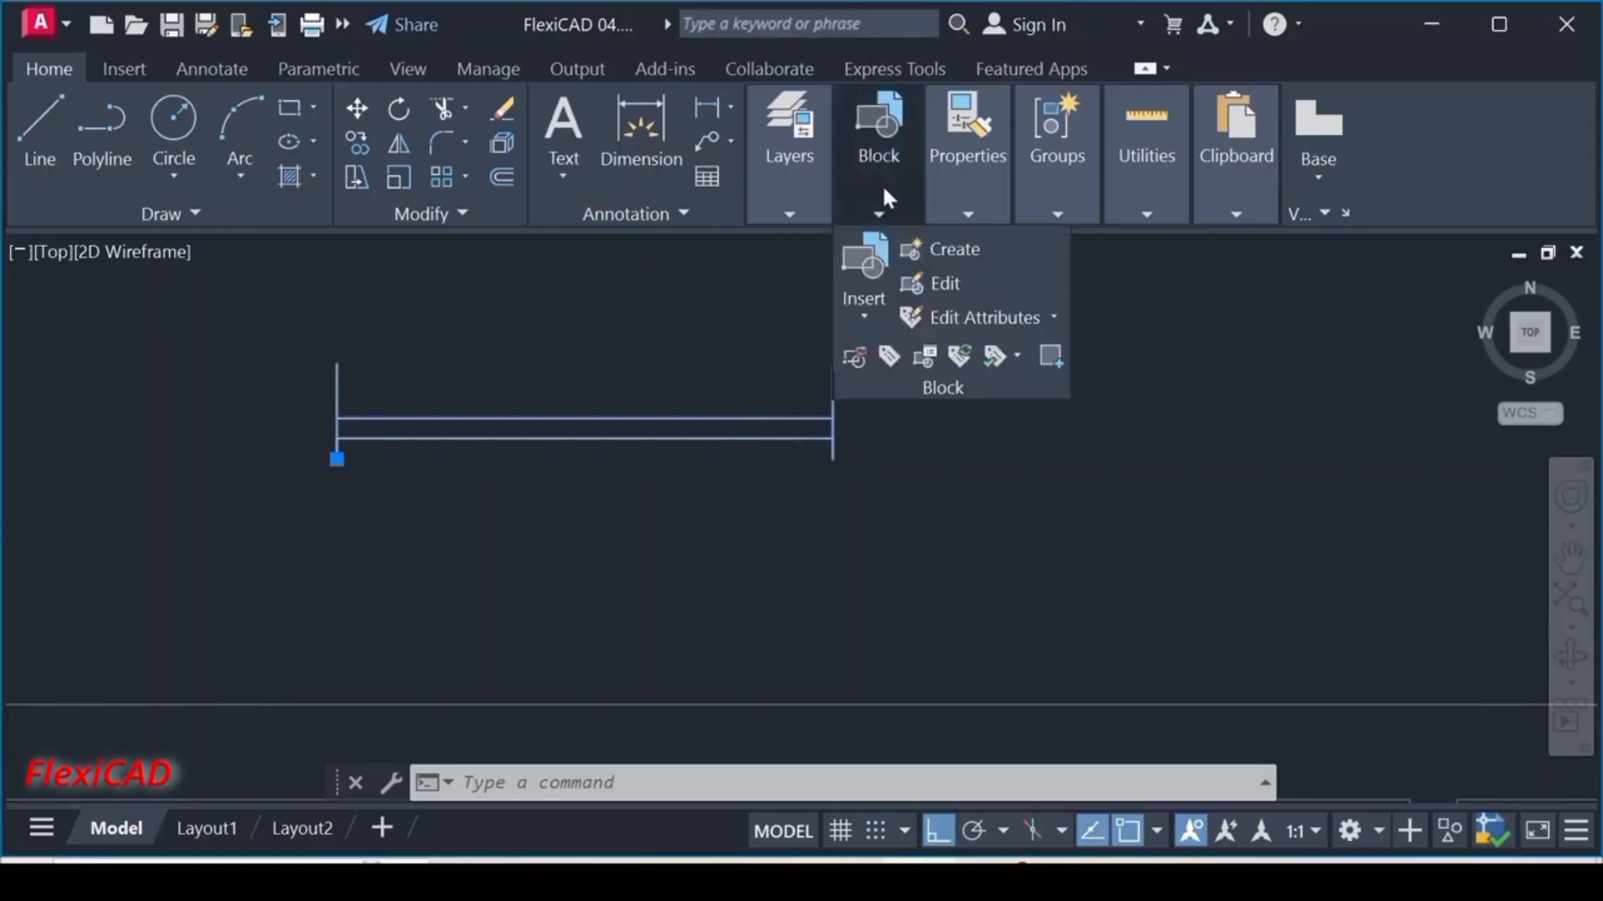
{"action": "left_click", "coordinate": [928, 286]}
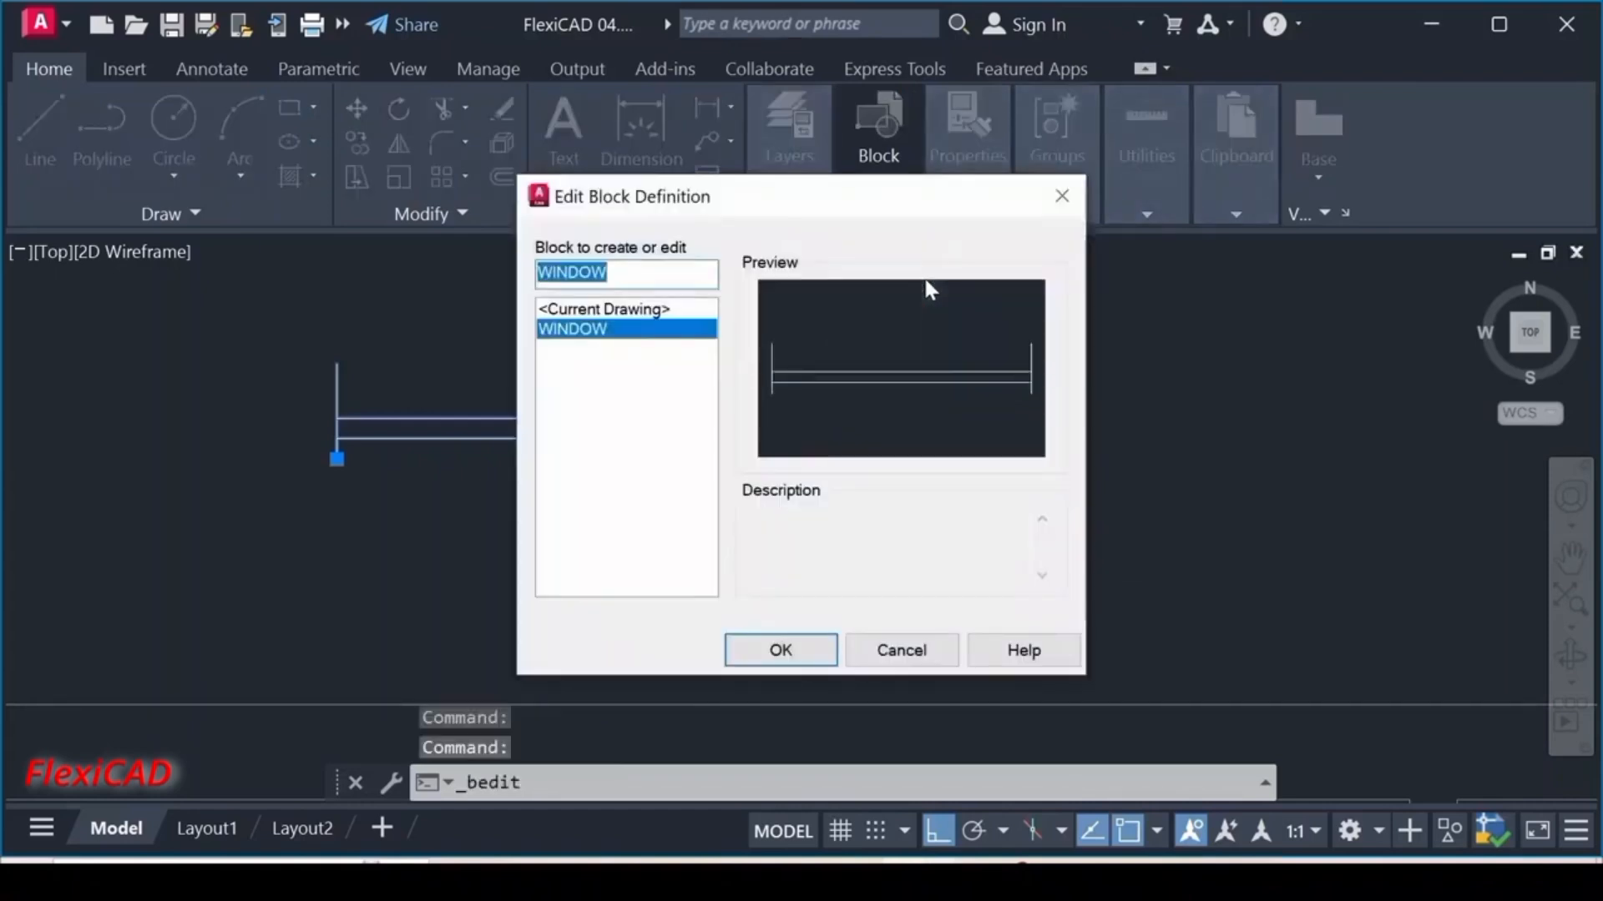
{"action": "left_click", "coordinate": [780, 650]}
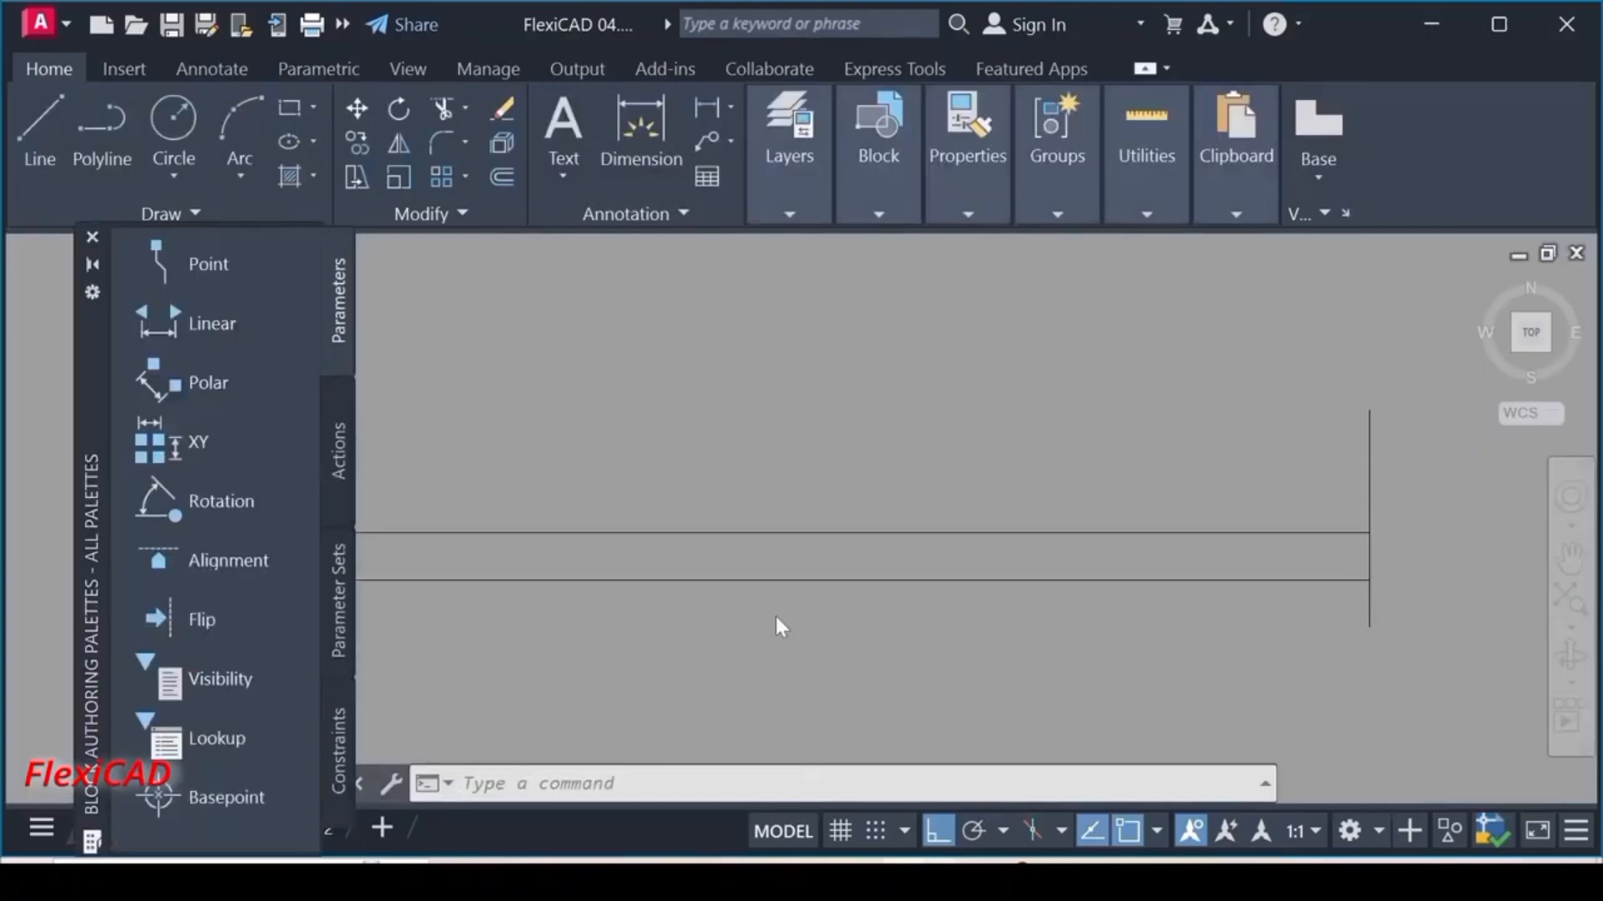
- Add a Linear parameter from the left vertical line's lower end to the right one's lower end, with its label below the window
{"action": "scroll", "coordinate": [503, 539], "scroll_direction": "up", "scroll_amount": 2}
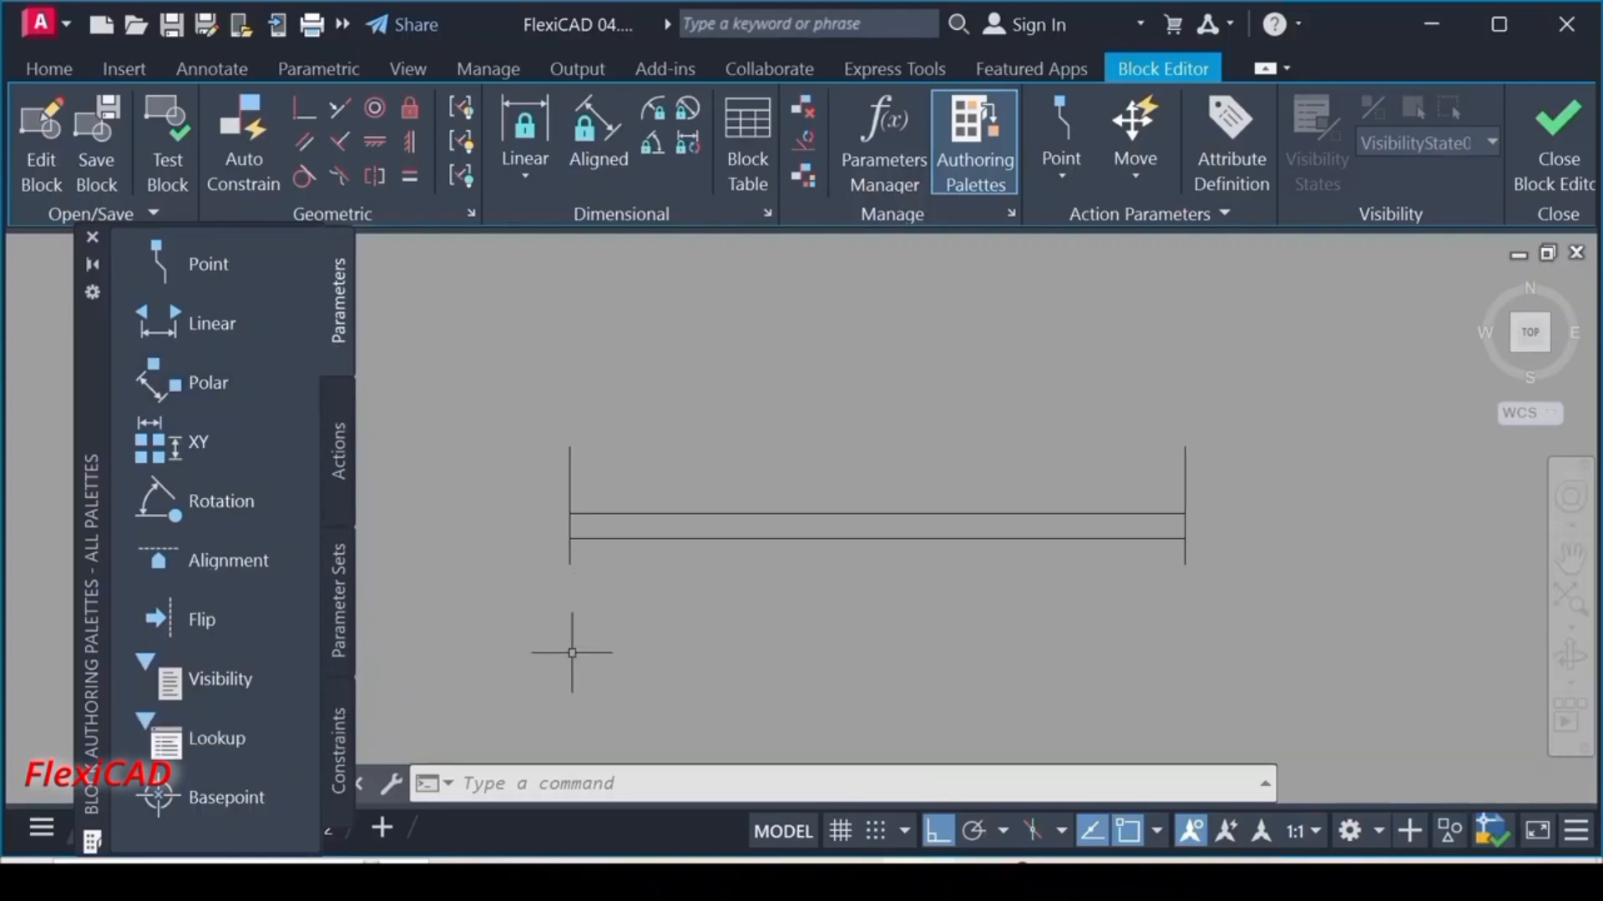
{"action": "left_click", "coordinate": [234, 322]}
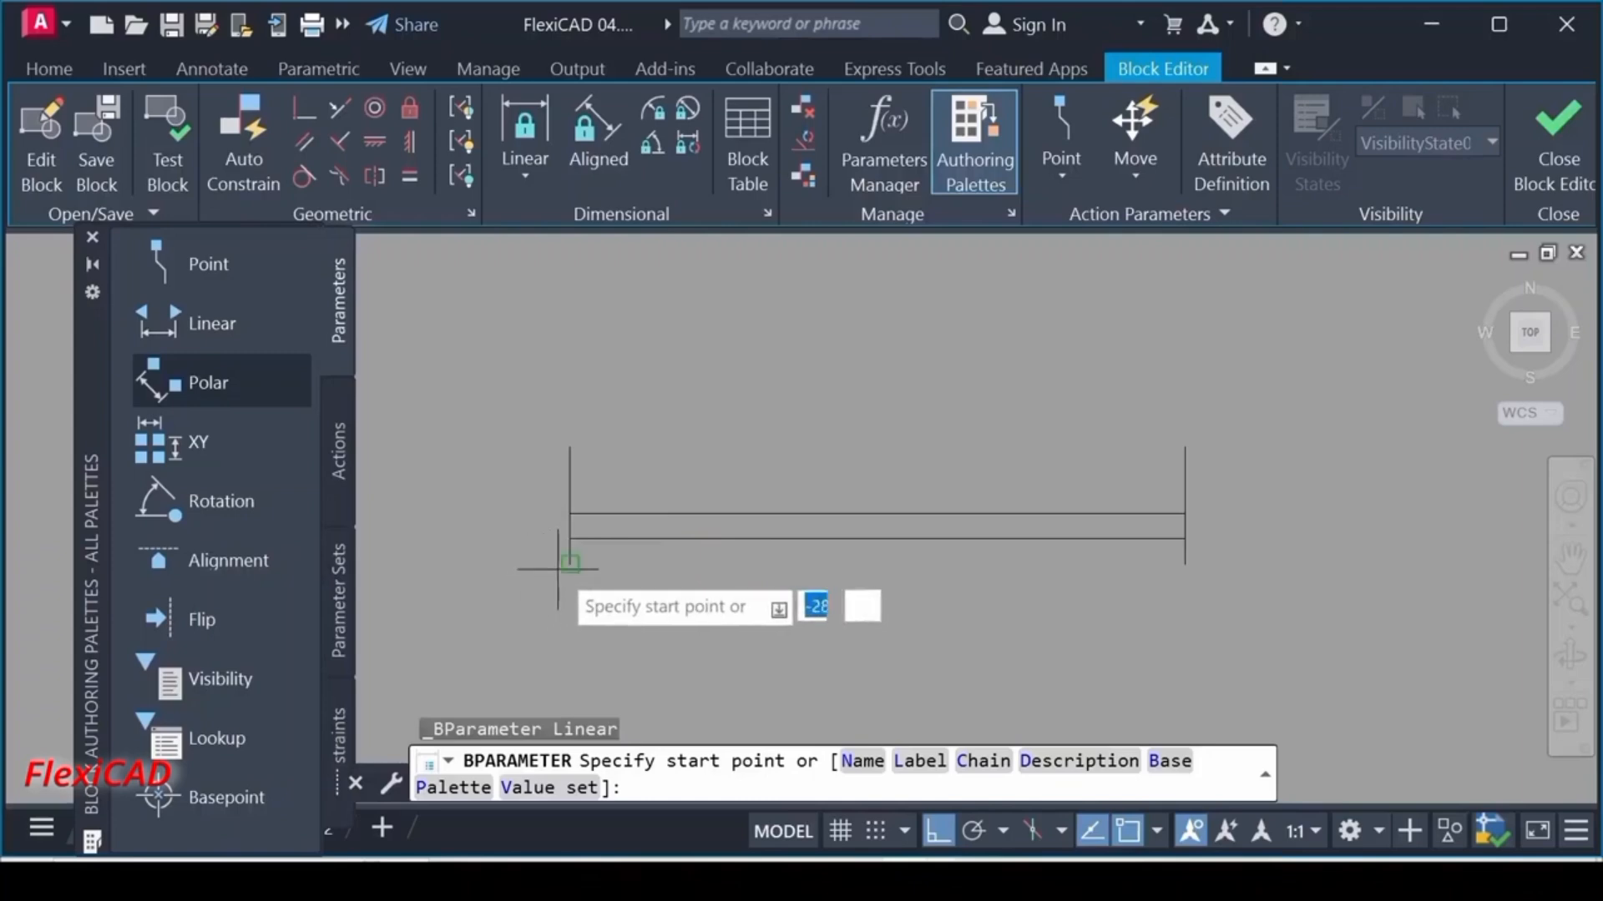
{"action": "left_click", "coordinate": [570, 564]}
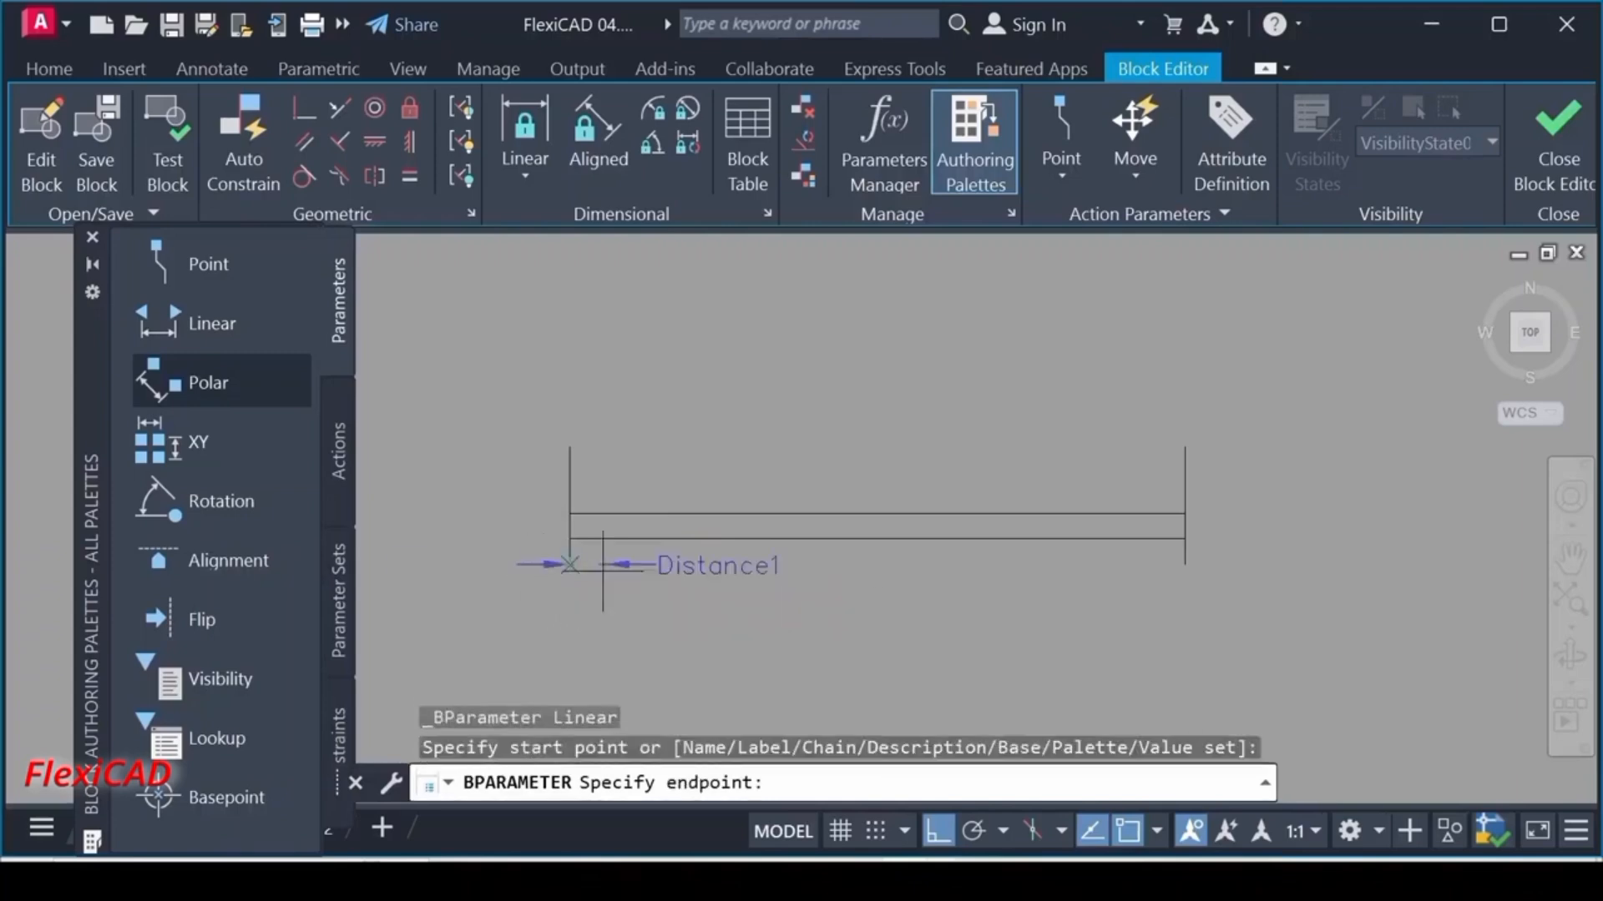
{"action": "left_click", "coordinate": [1185, 564]}
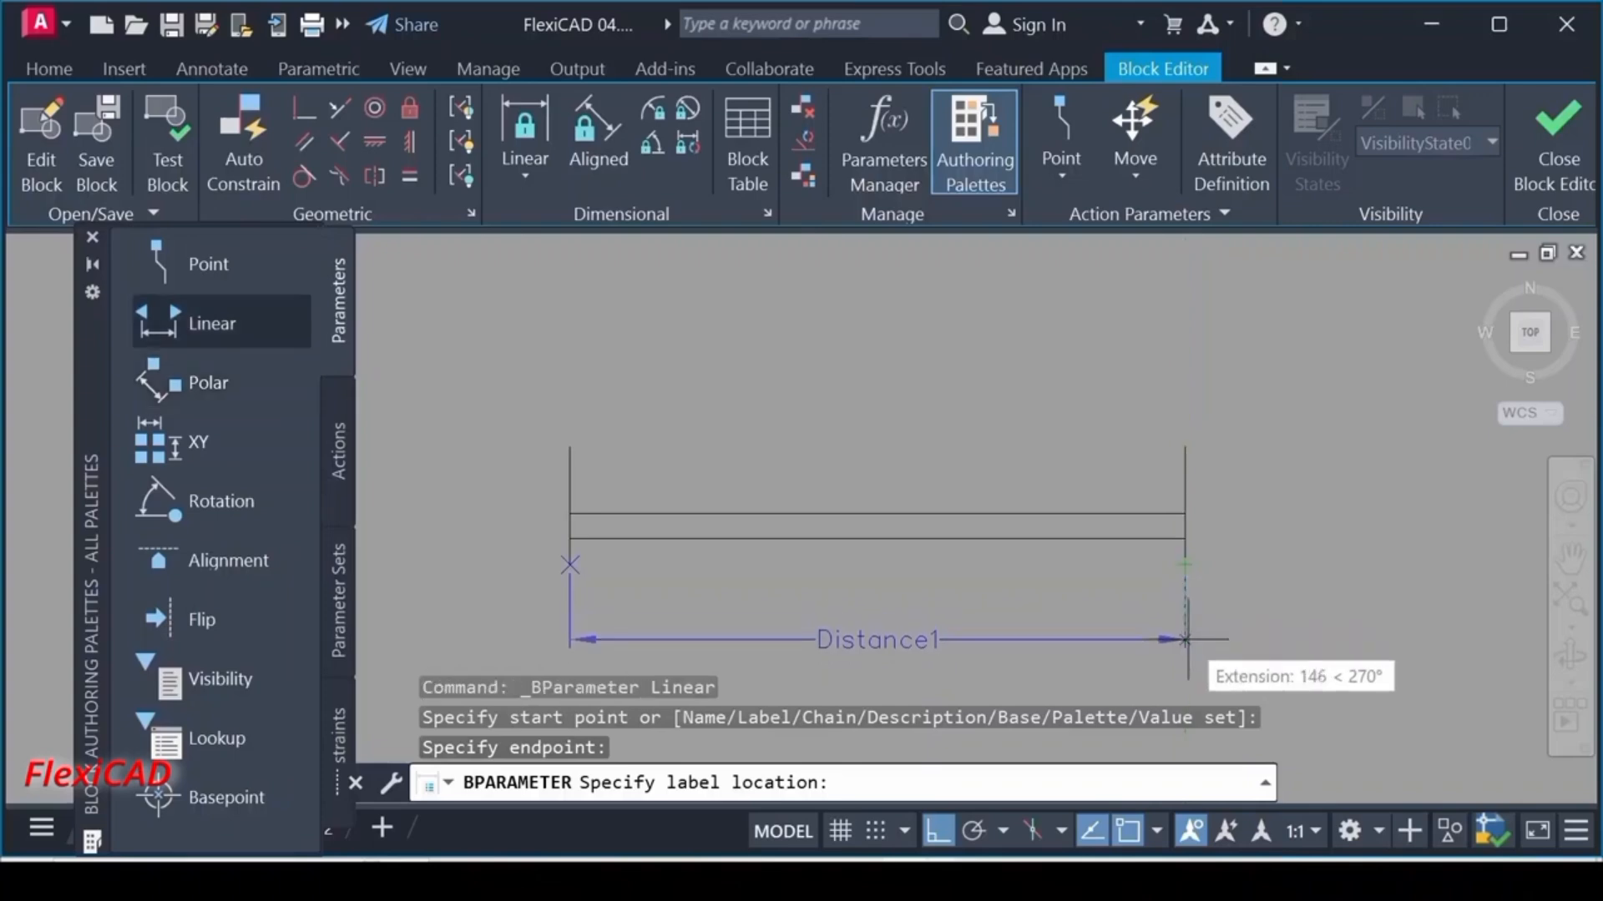
{"action": "left_click", "coordinate": [1184, 641]}
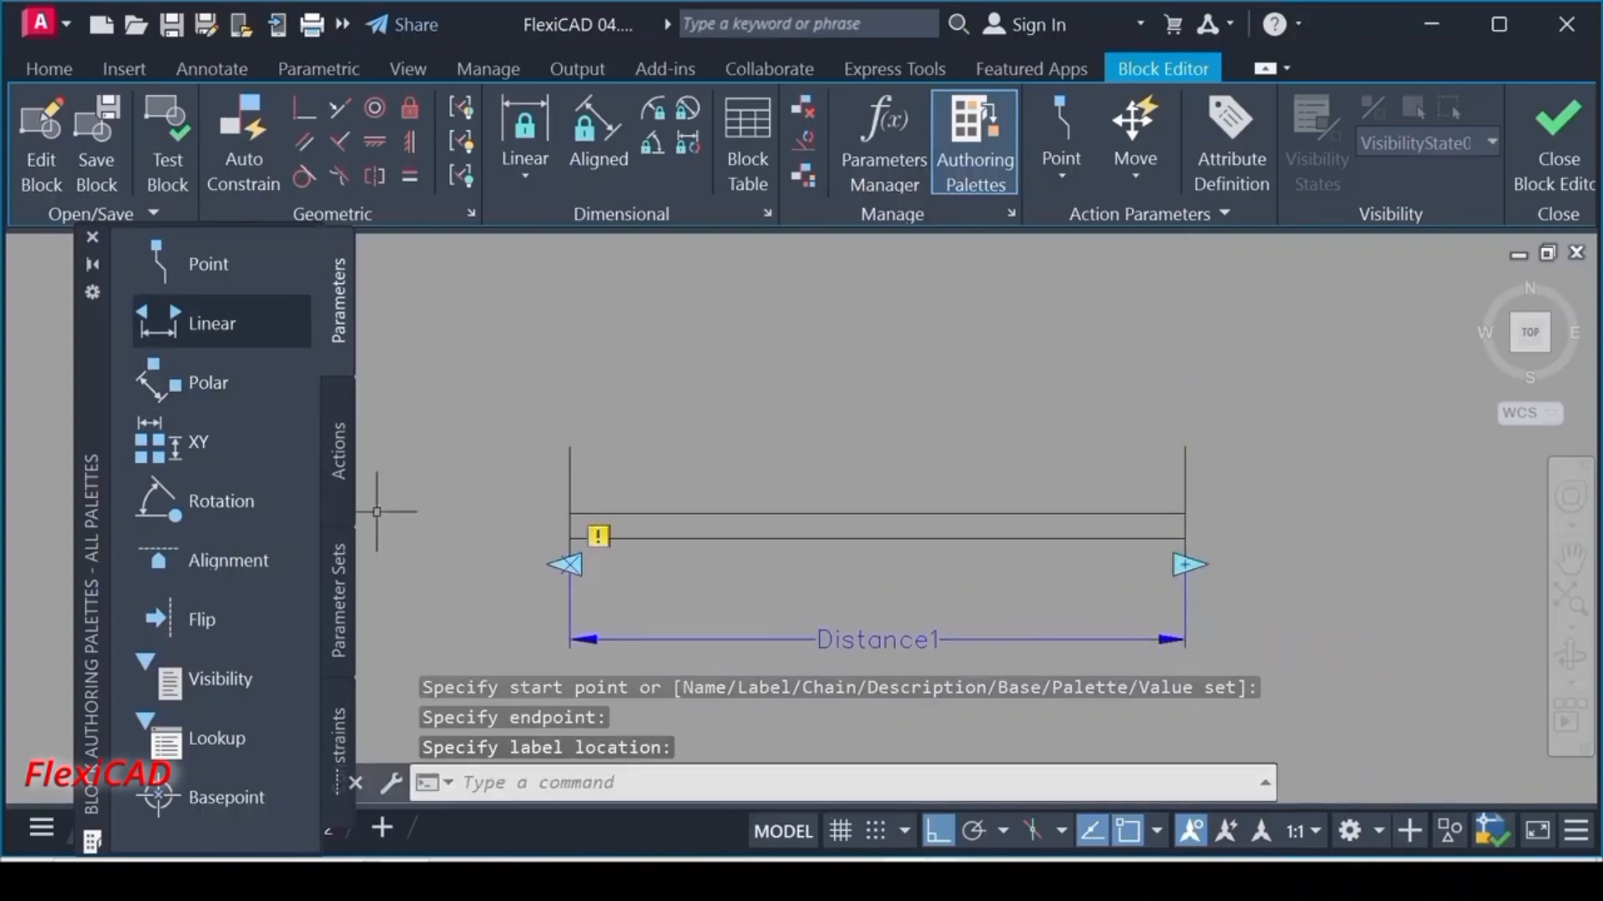
- Add a Stretch action to the linear parameter's second point, framing the window's right end and selecting the objects to stretch
{"action": "left_click", "coordinate": [342, 494]}
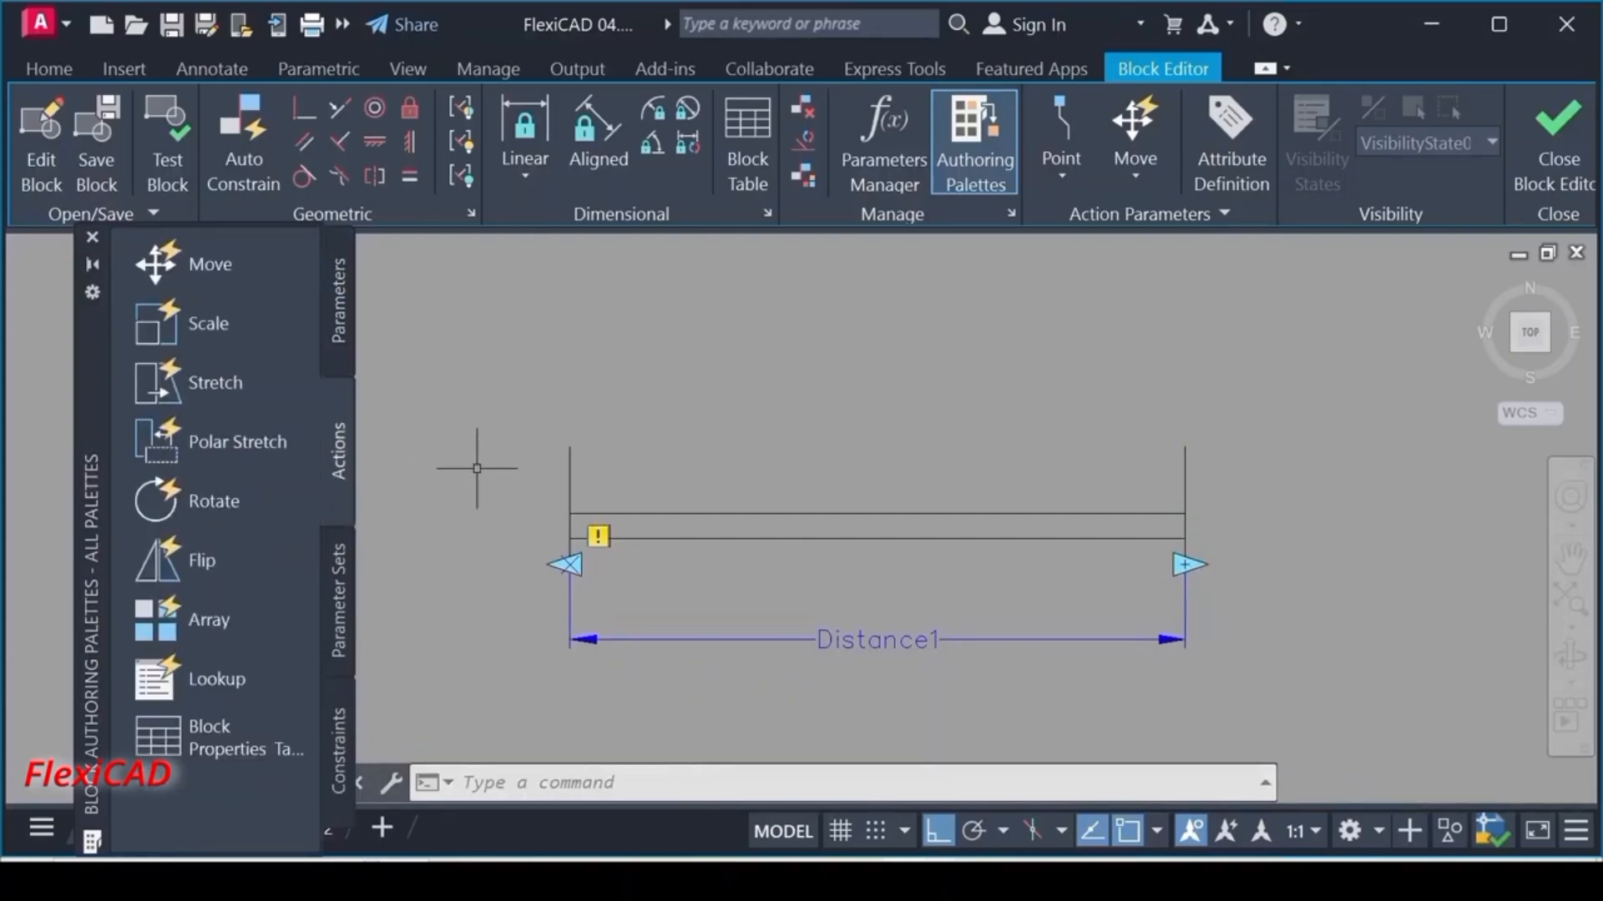
{"action": "left_click", "coordinate": [227, 375]}
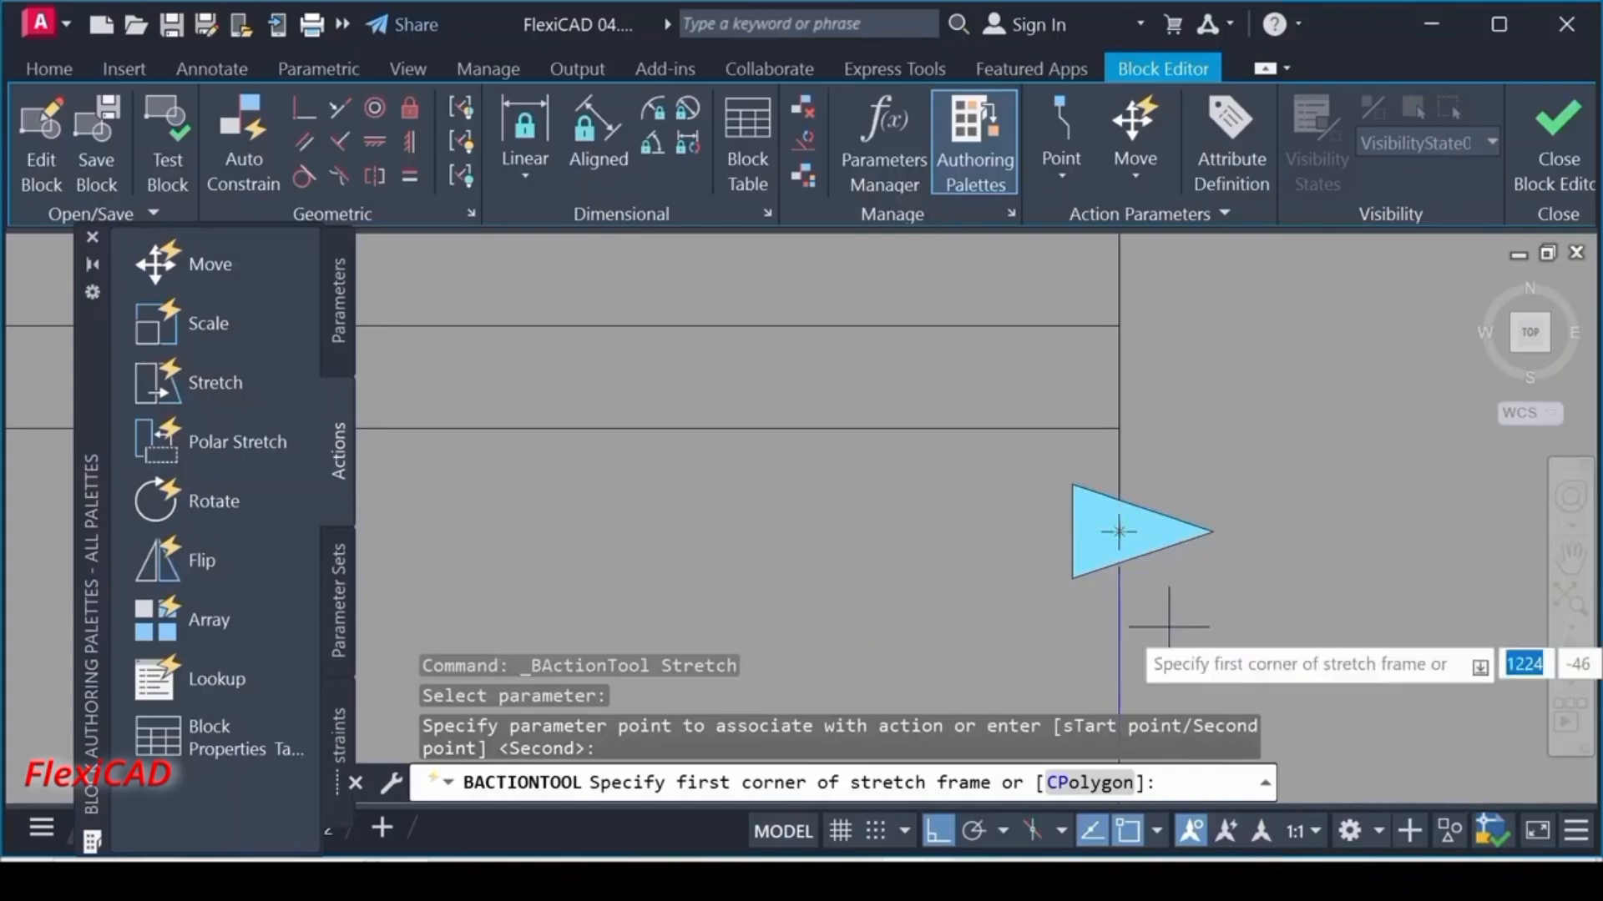
{"action": "scroll", "coordinate": [1169, 626], "scroll_direction": "down", "scroll_amount": 6}
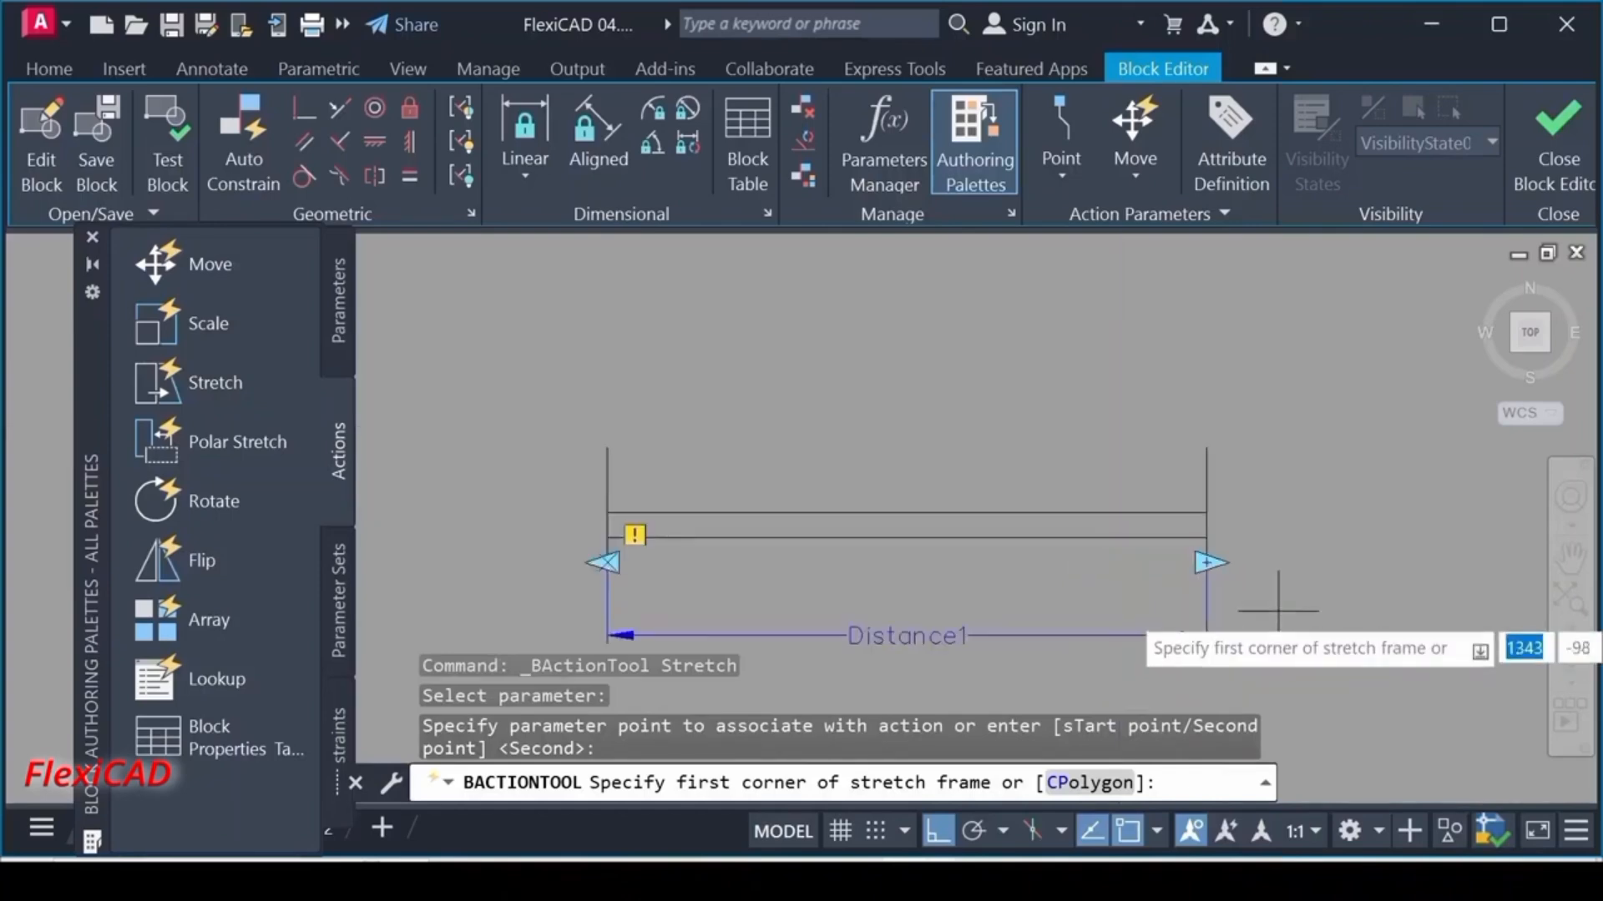
{"action": "left_click", "coordinate": [1276, 619]}
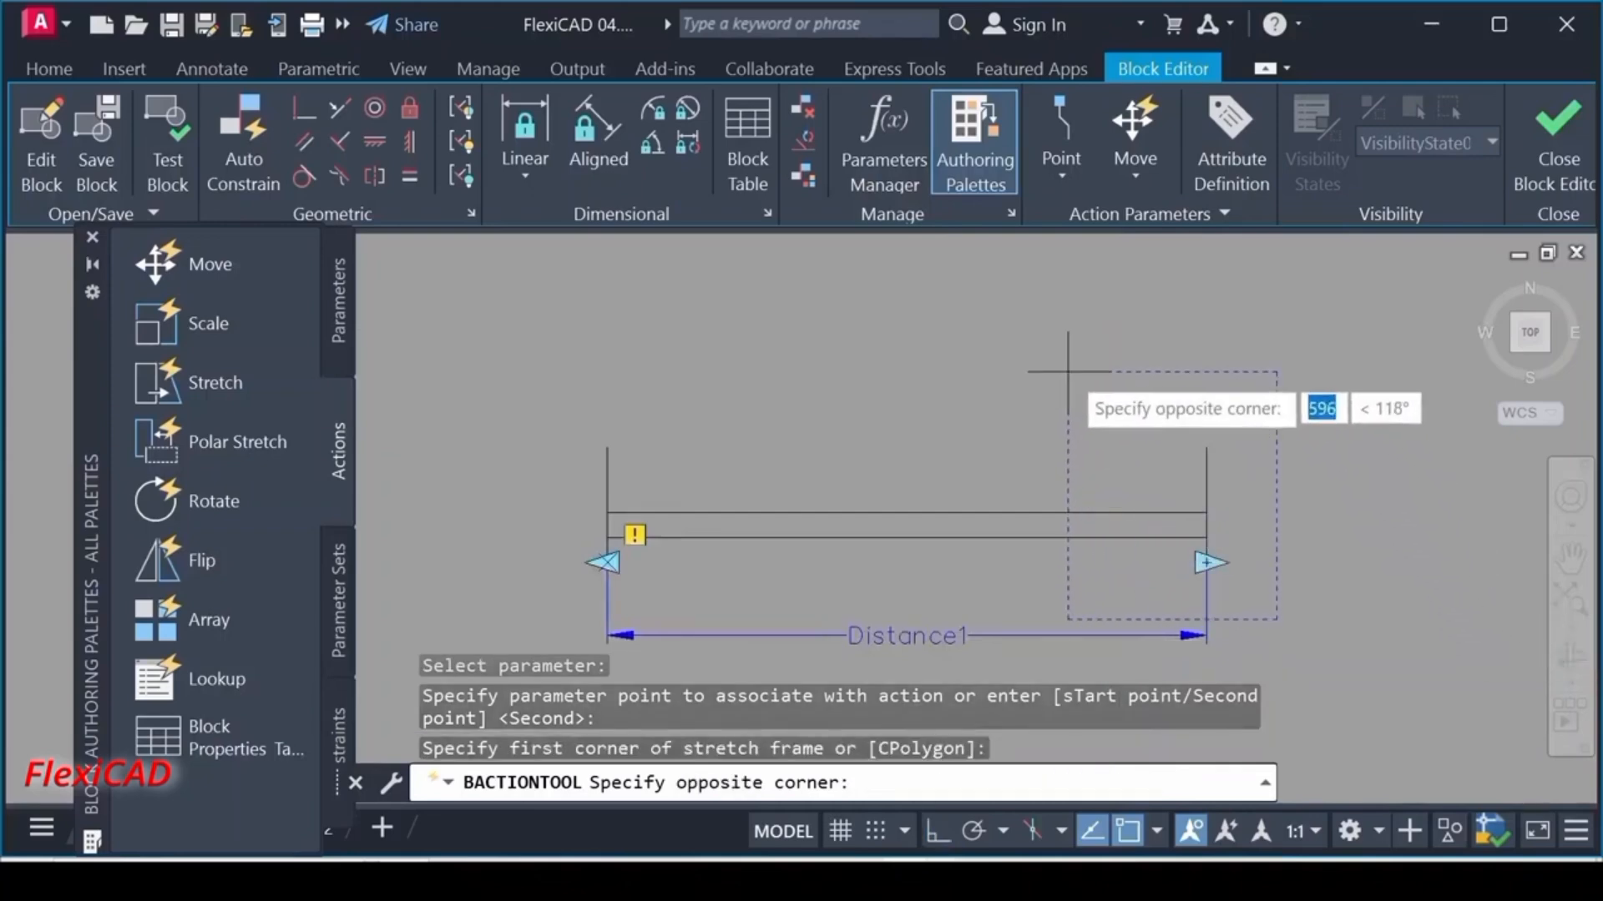
{"action": "left_click", "coordinate": [1067, 372]}
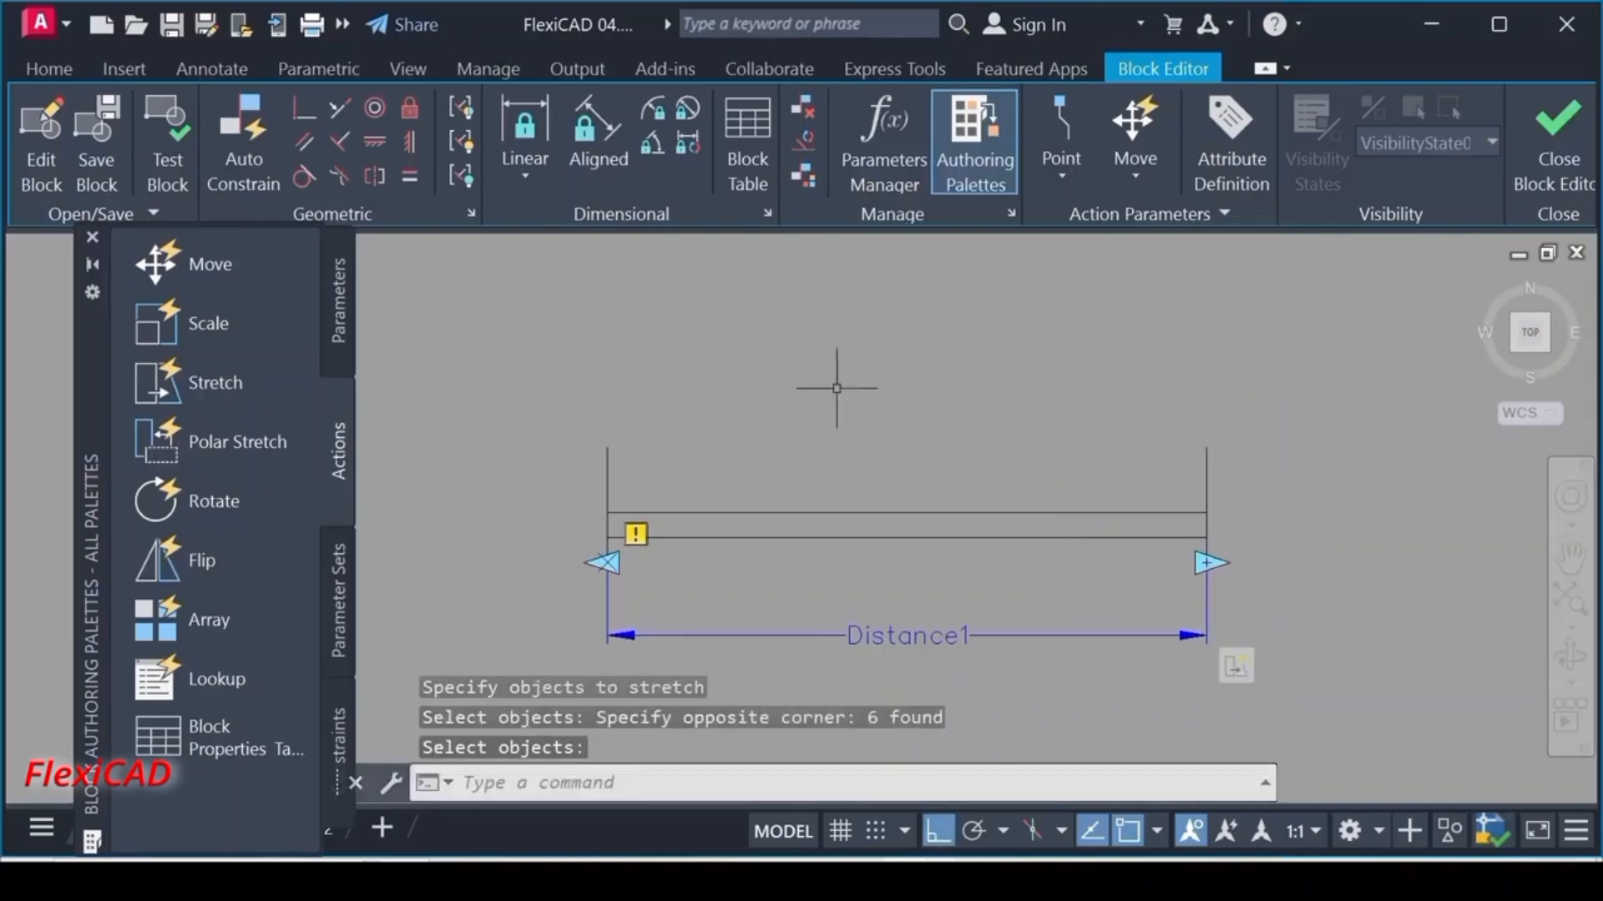
{"action": "key", "text": "Return"}
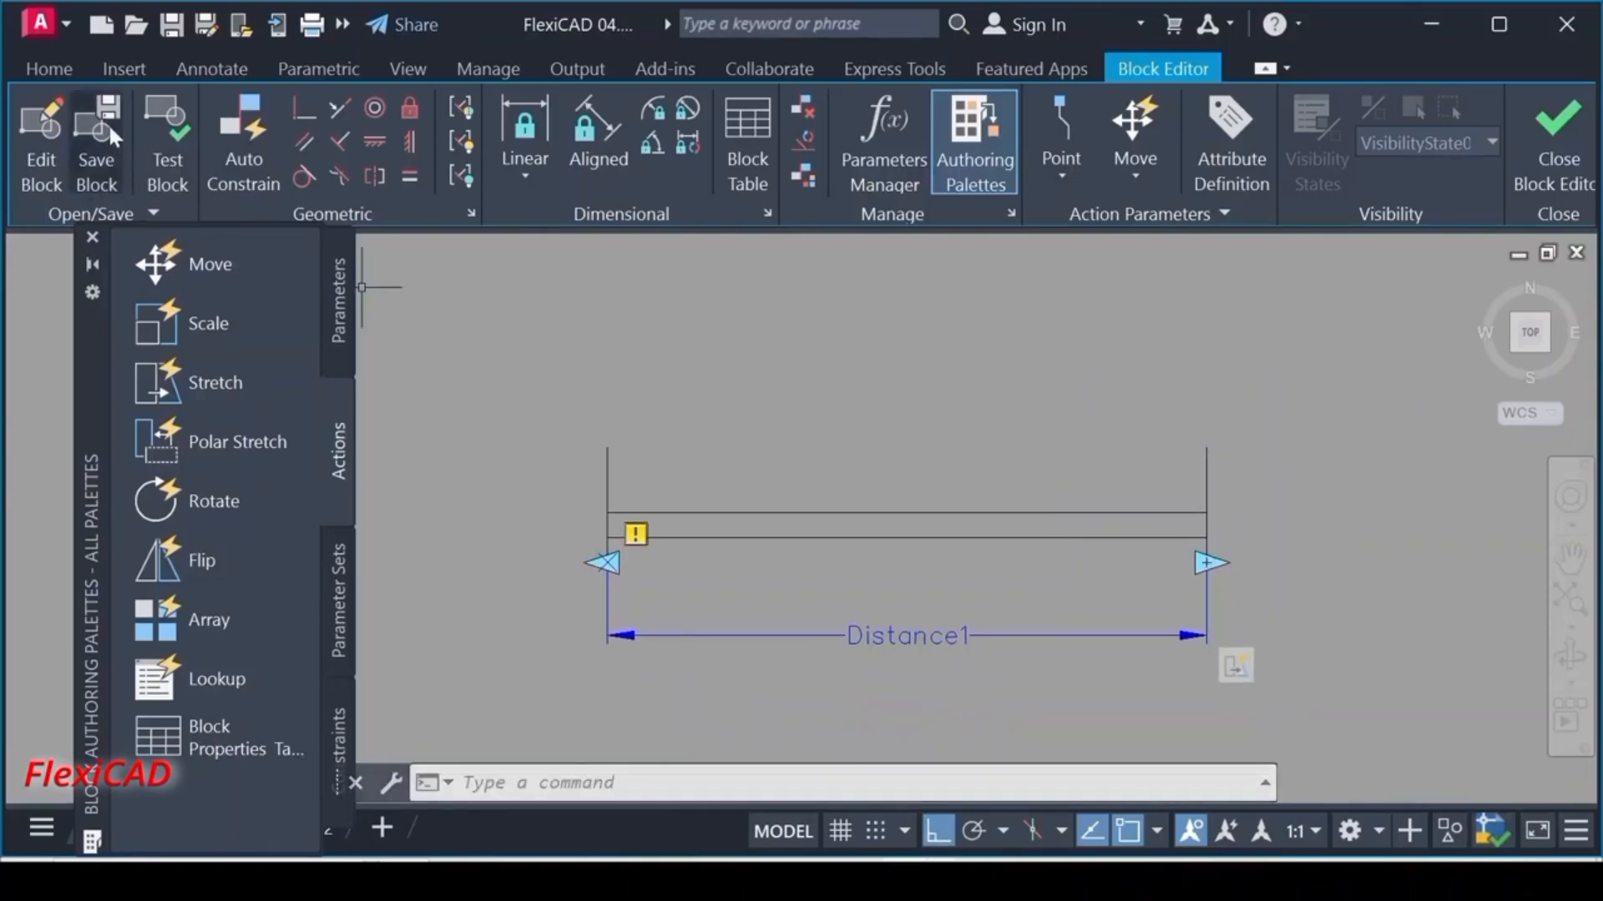
- Save the WINDOW block definition and close the Block Editor
{"action": "left_click", "coordinate": [113, 136]}
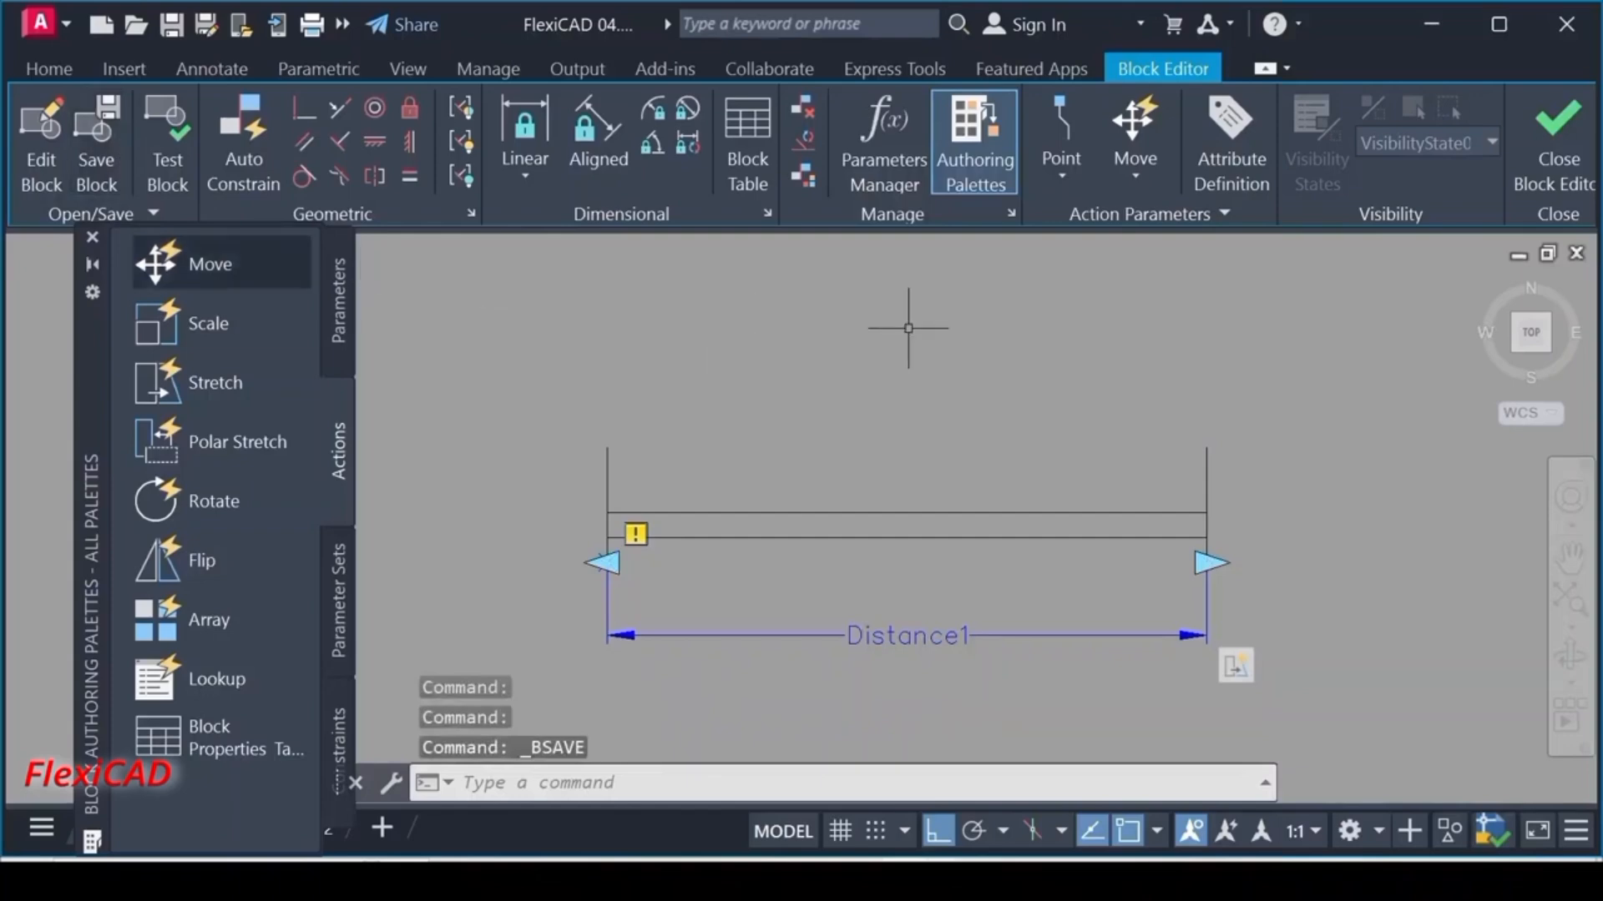
{"action": "left_click", "coordinate": [1570, 186]}
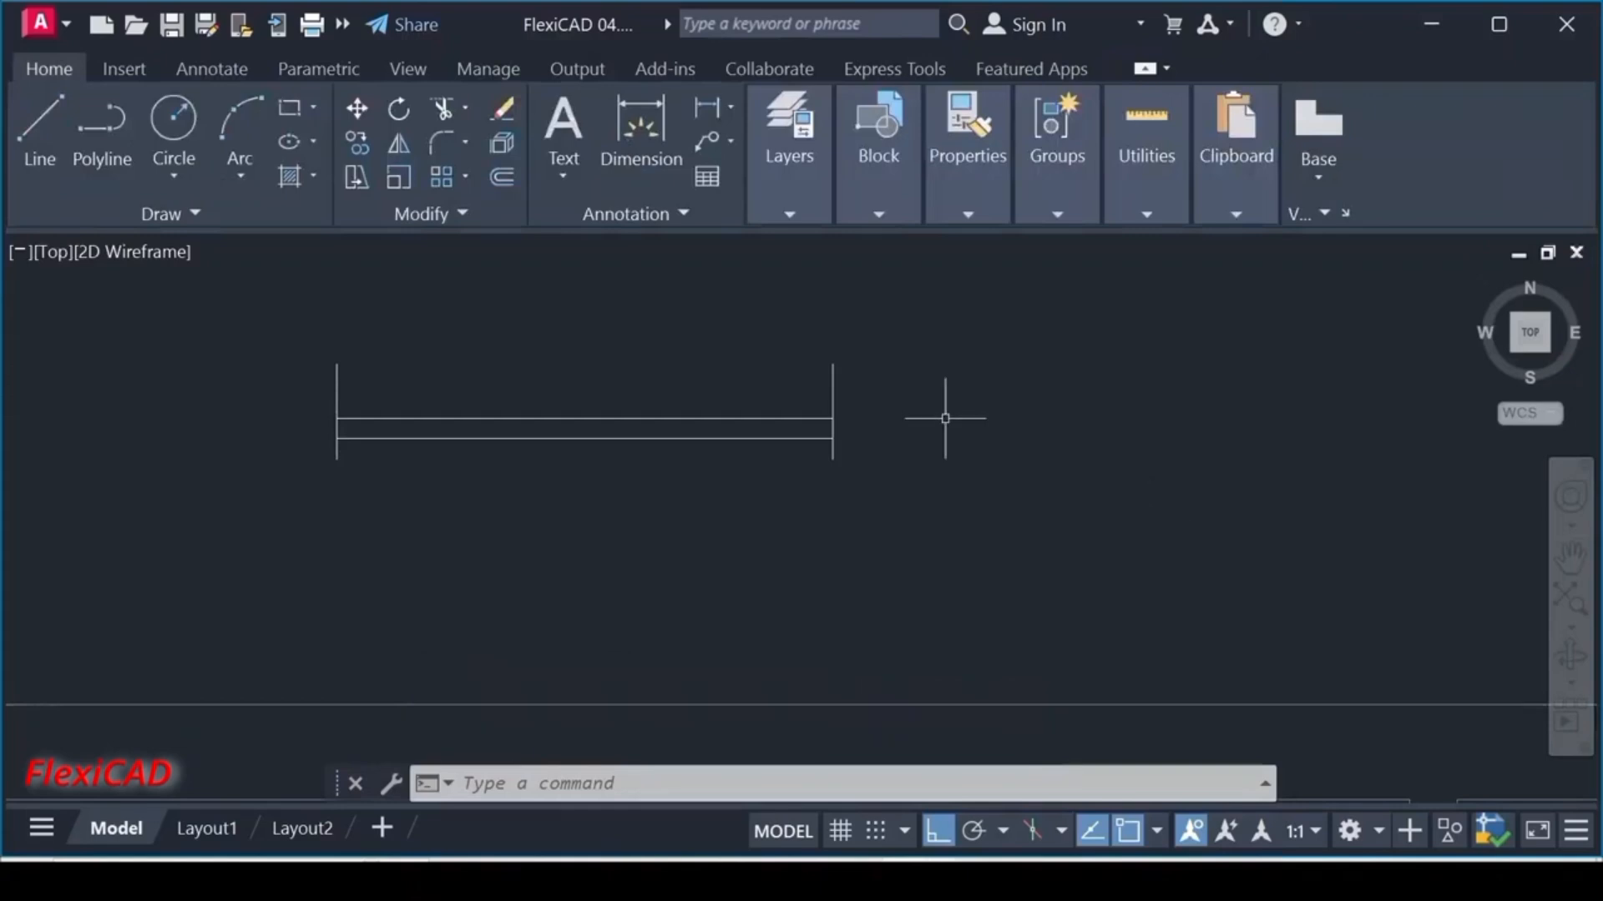
- Stretch the window block above the plan from its right end to a width of 2000
{"action": "left_click", "coordinate": [687, 438]}
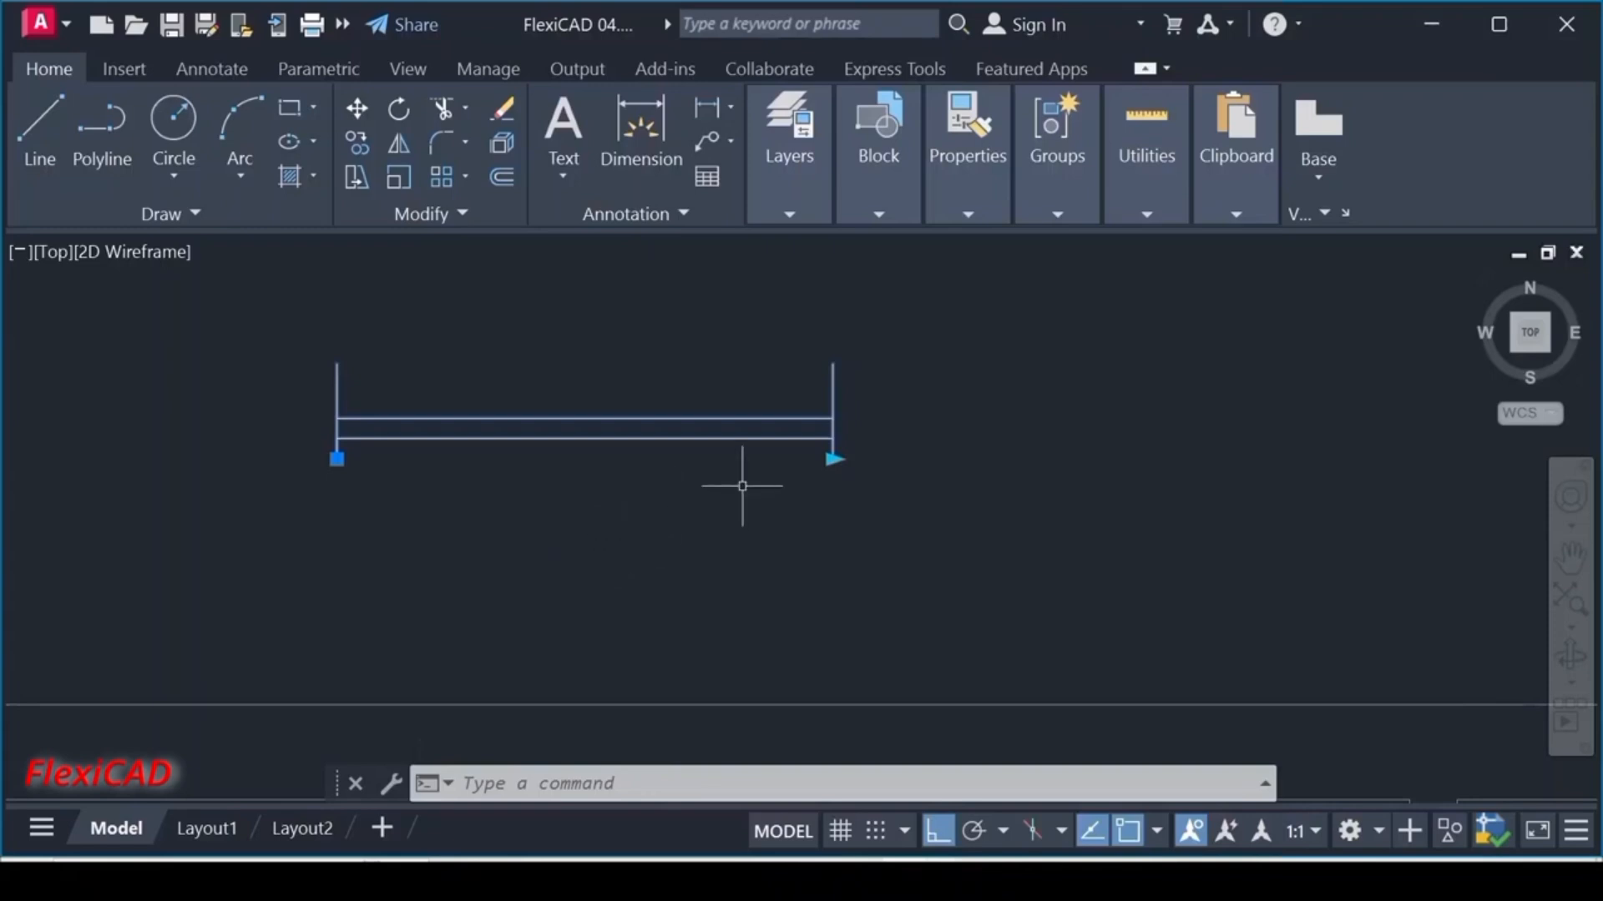
{"action": "left_click", "coordinate": [833, 458]}
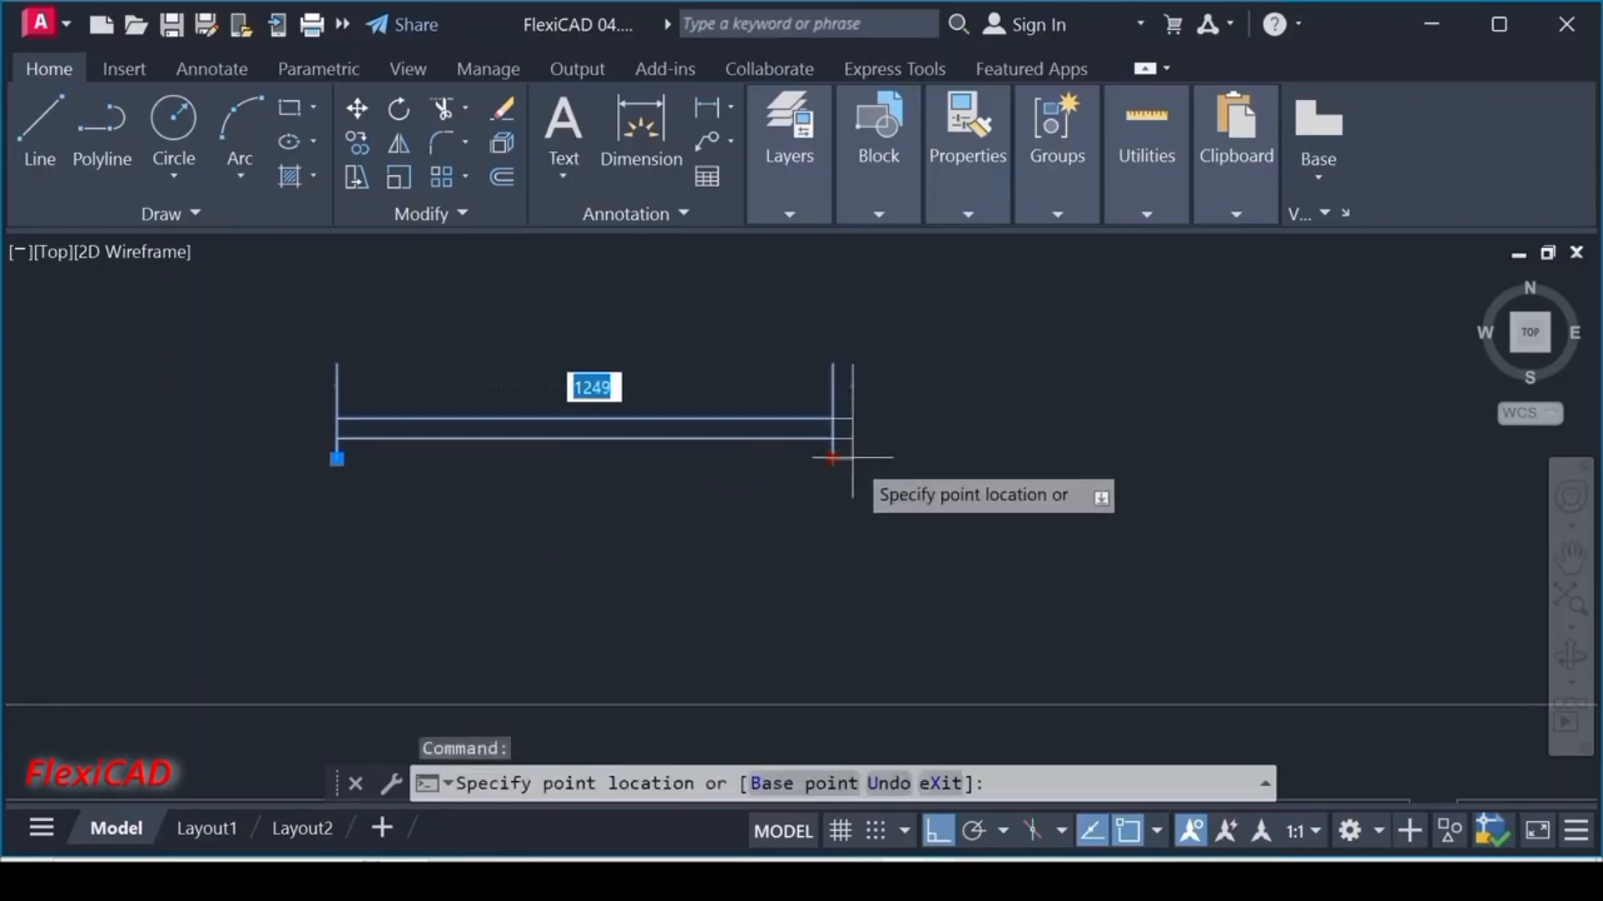
{"action": "type", "text": "2000"}
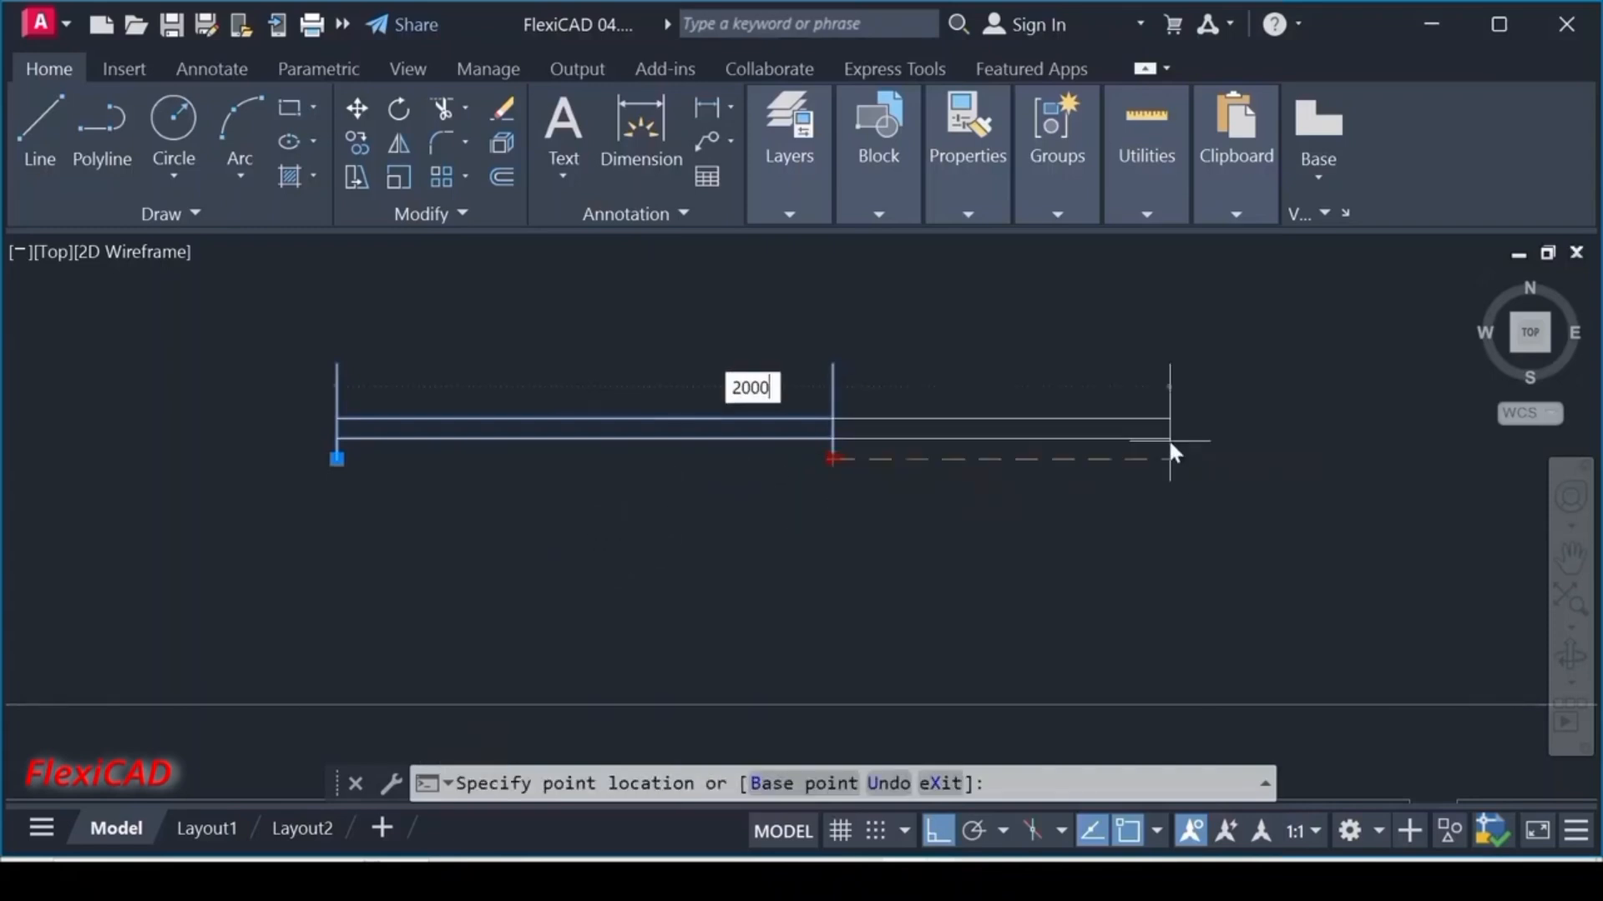
{"action": "key", "text": "Return"}
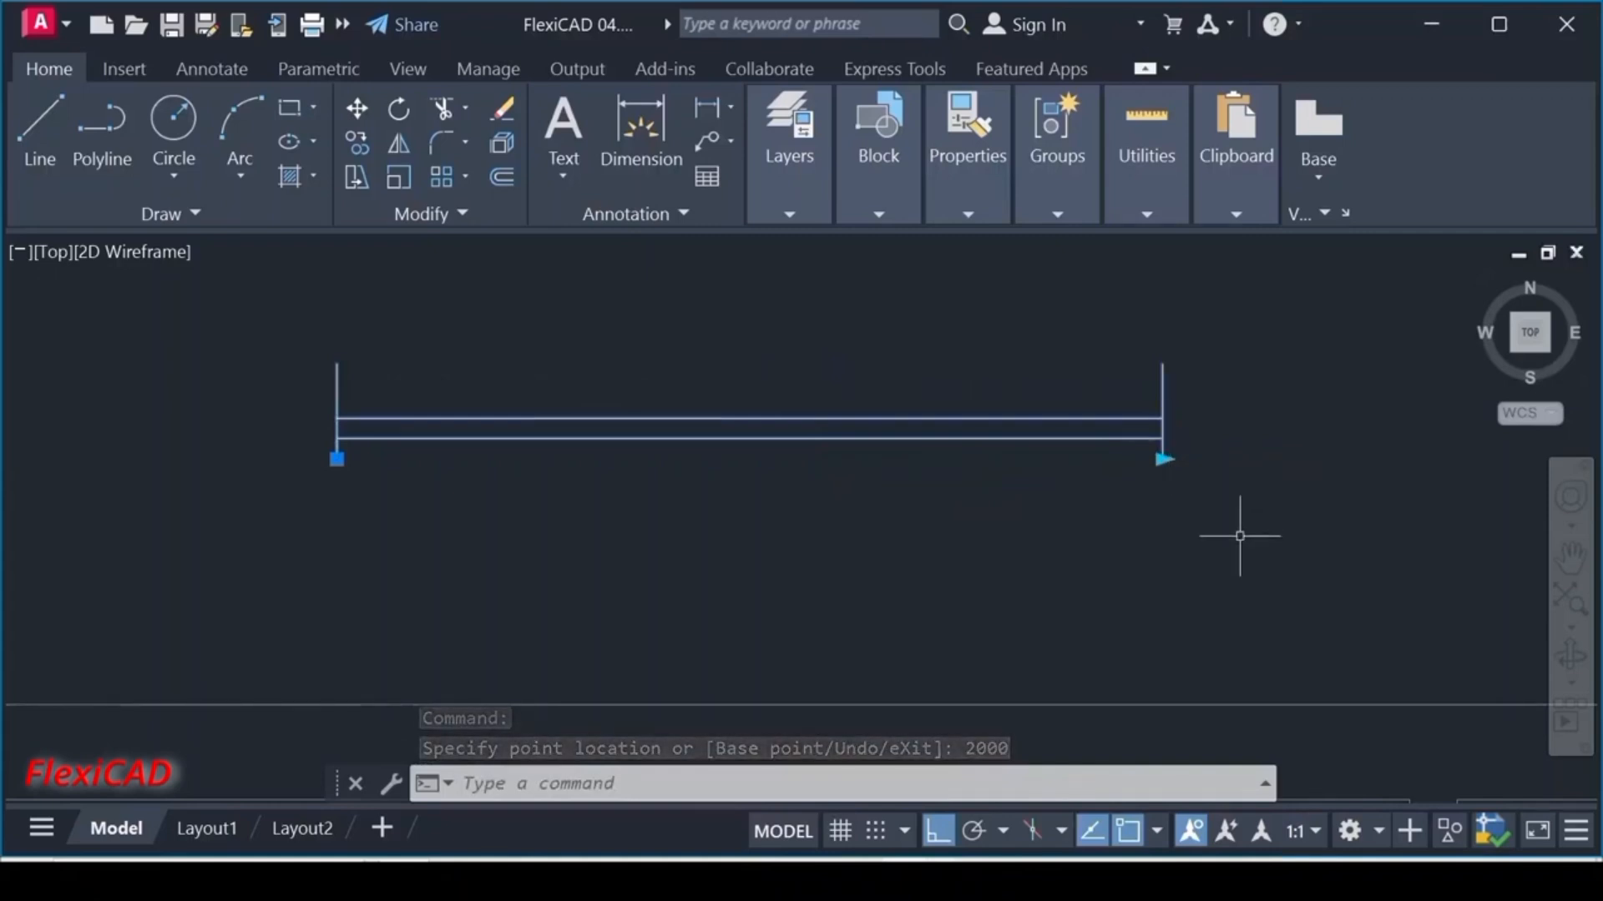
{"action": "key", "text": "Escape"}
- Make the window layer current
{"action": "left_click", "coordinate": [789, 213]}
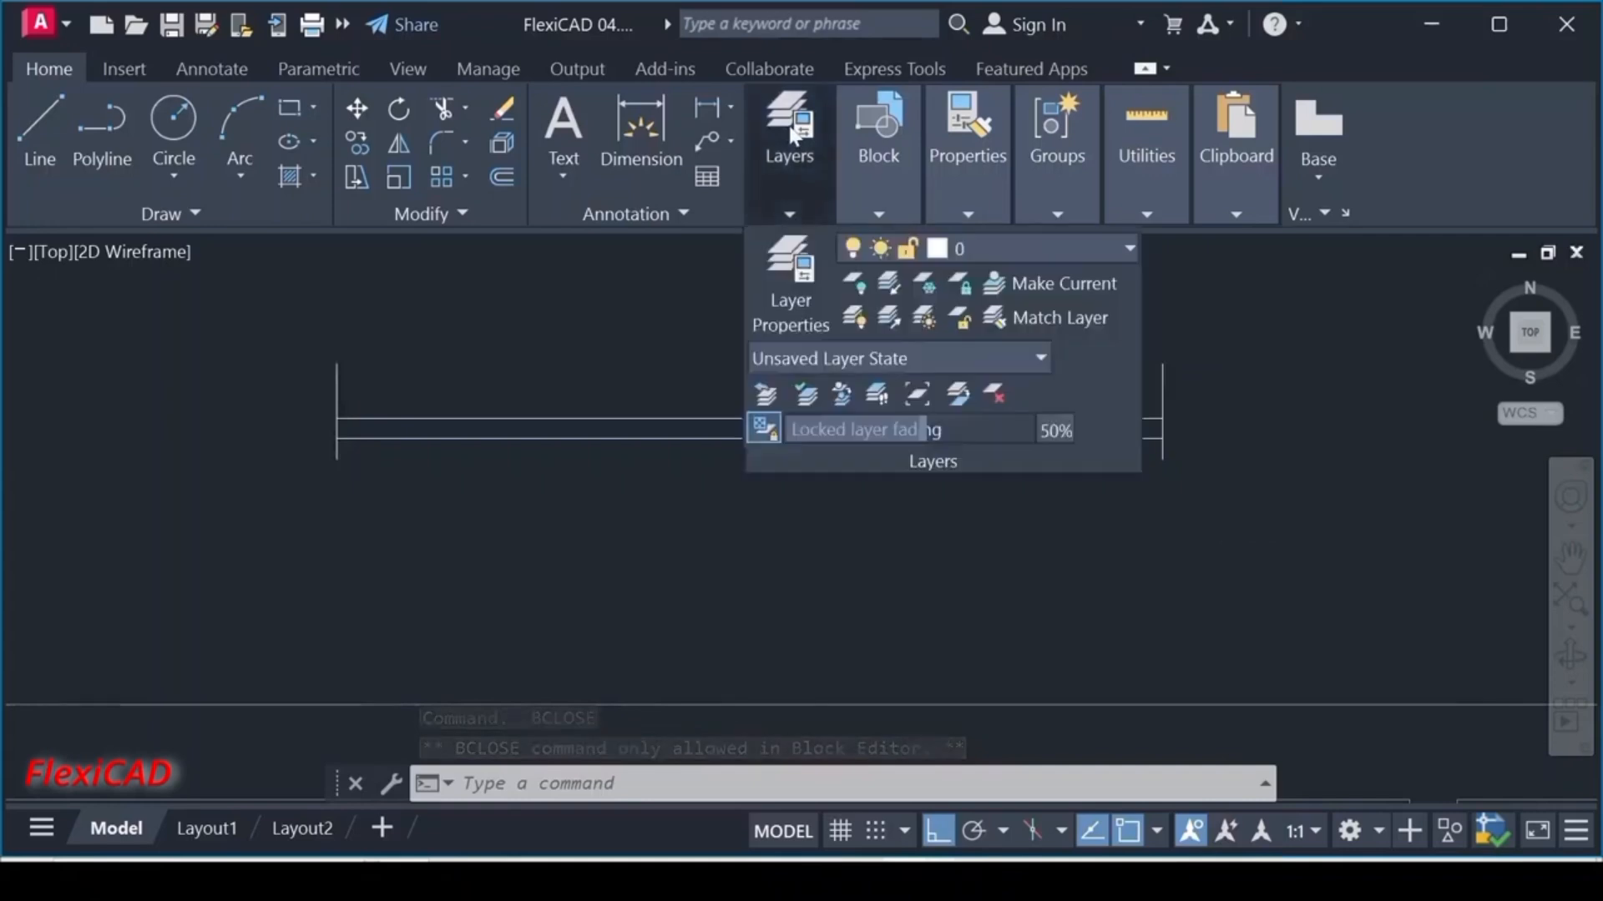
{"action": "left_click", "coordinate": [1128, 249]}
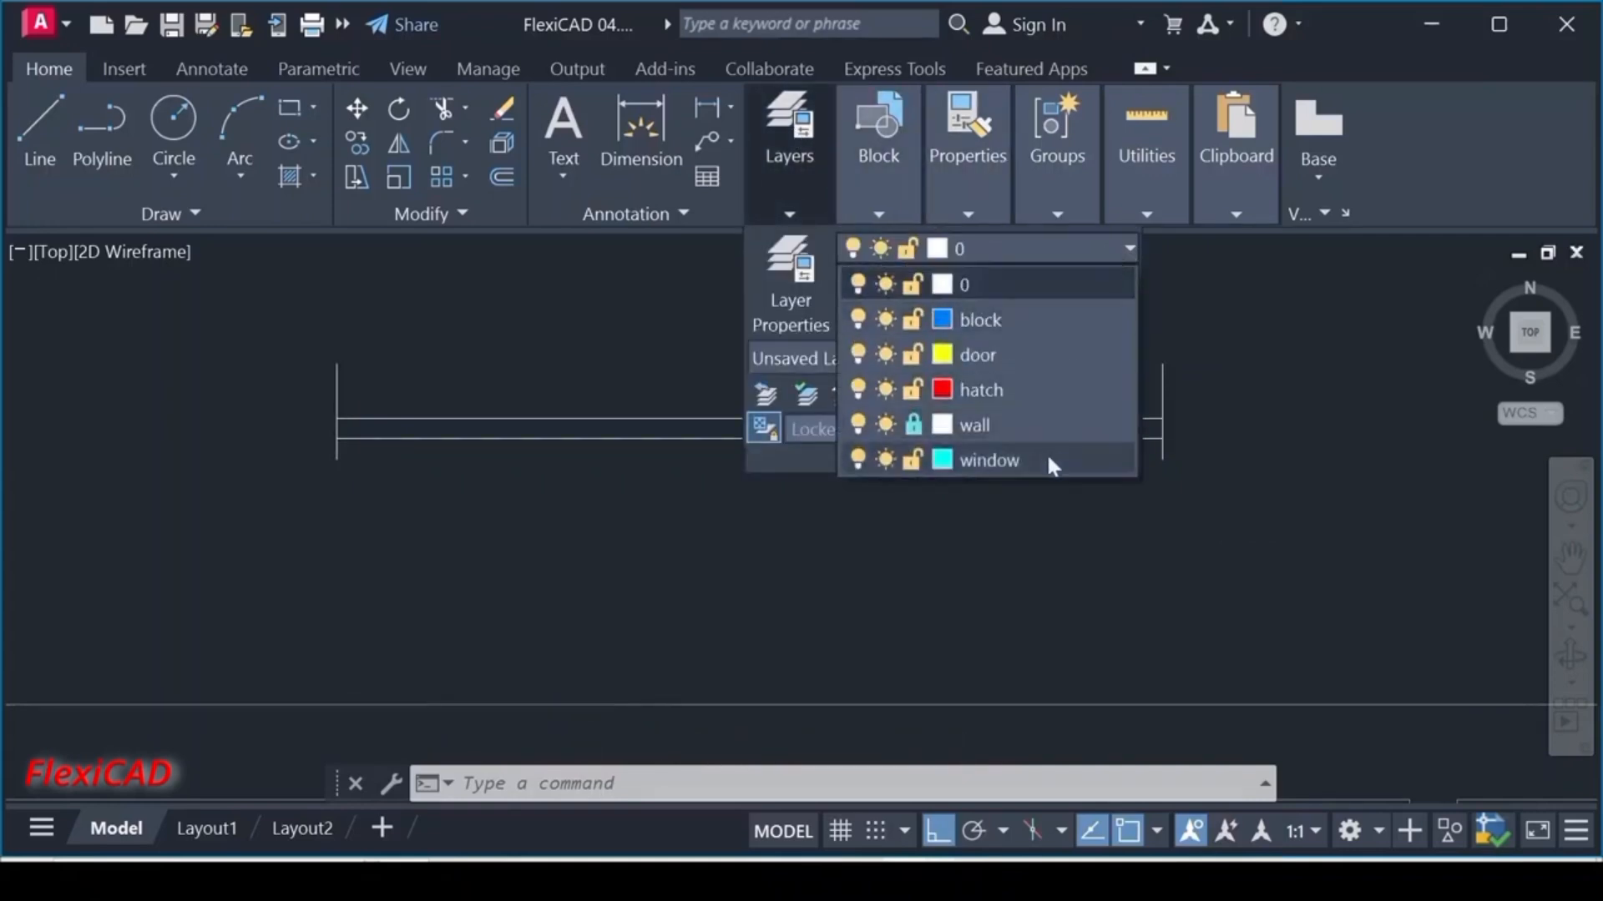
{"action": "left_click", "coordinate": [1048, 457]}
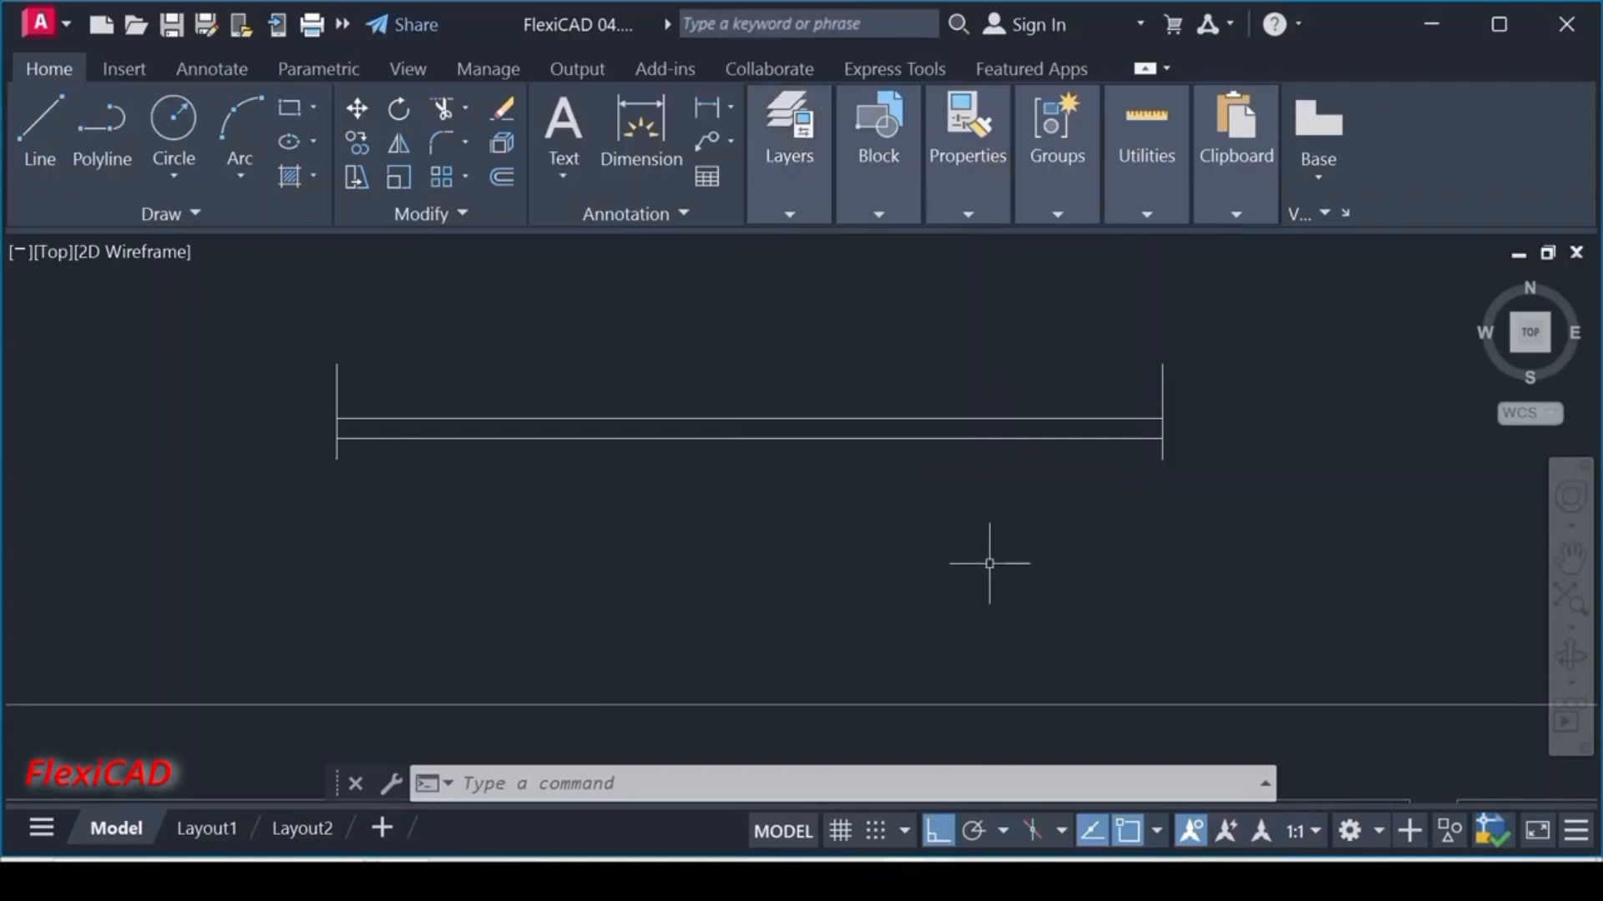
- Insert the WINDOW block at the inner corner of the upper-left room's top wall
{"action": "mouse_move", "coordinate": [879, 138]}
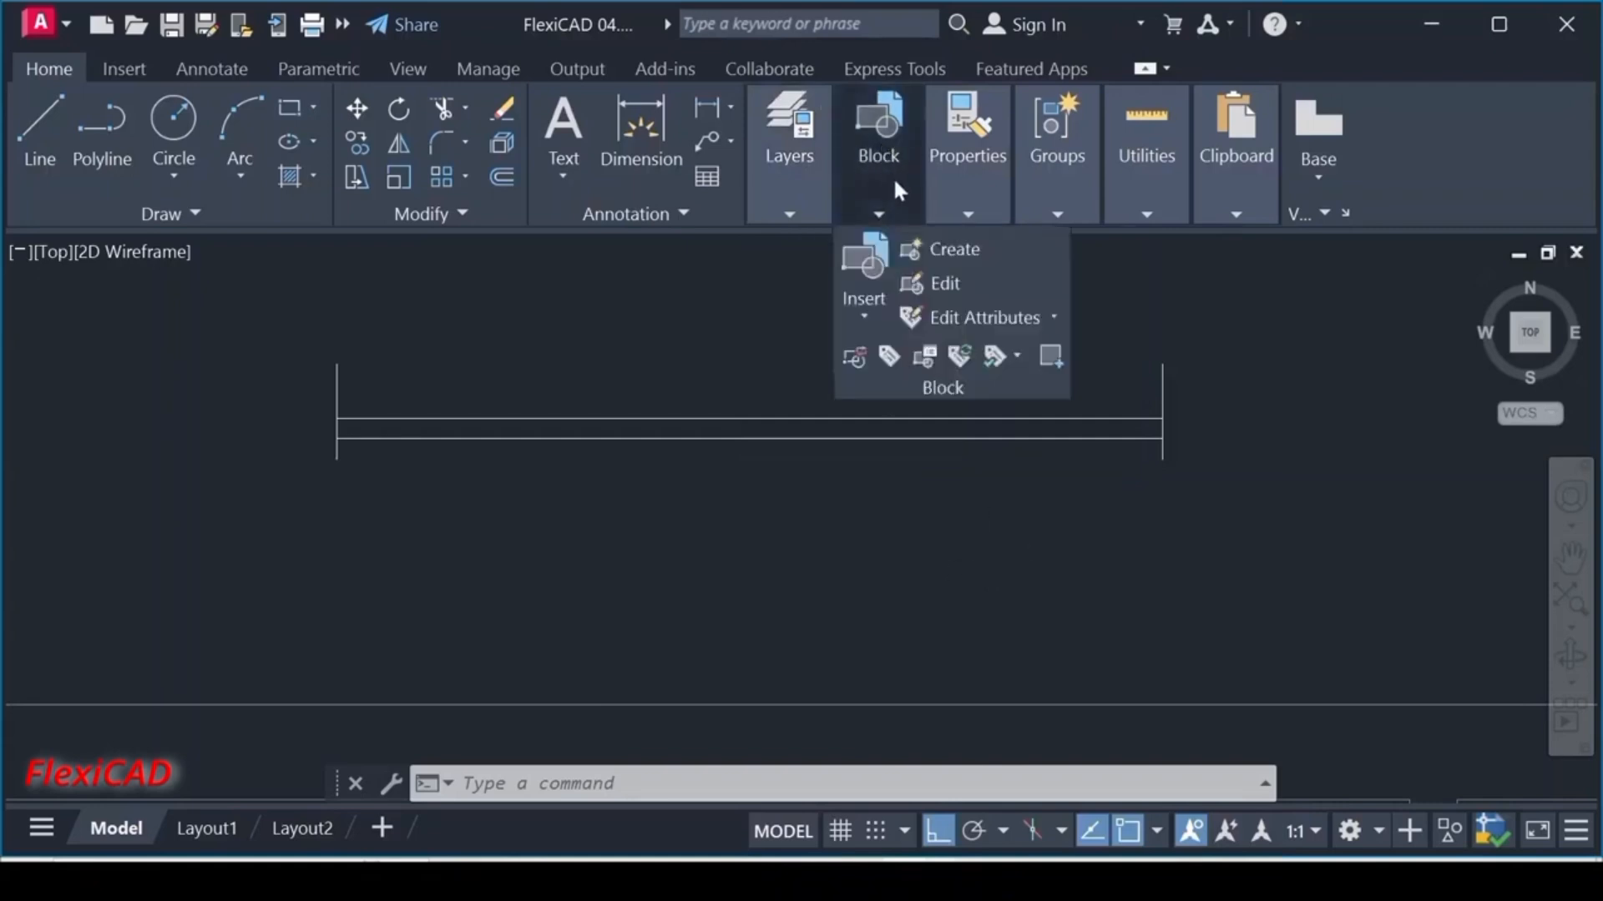
{"action": "left_click", "coordinate": [870, 272]}
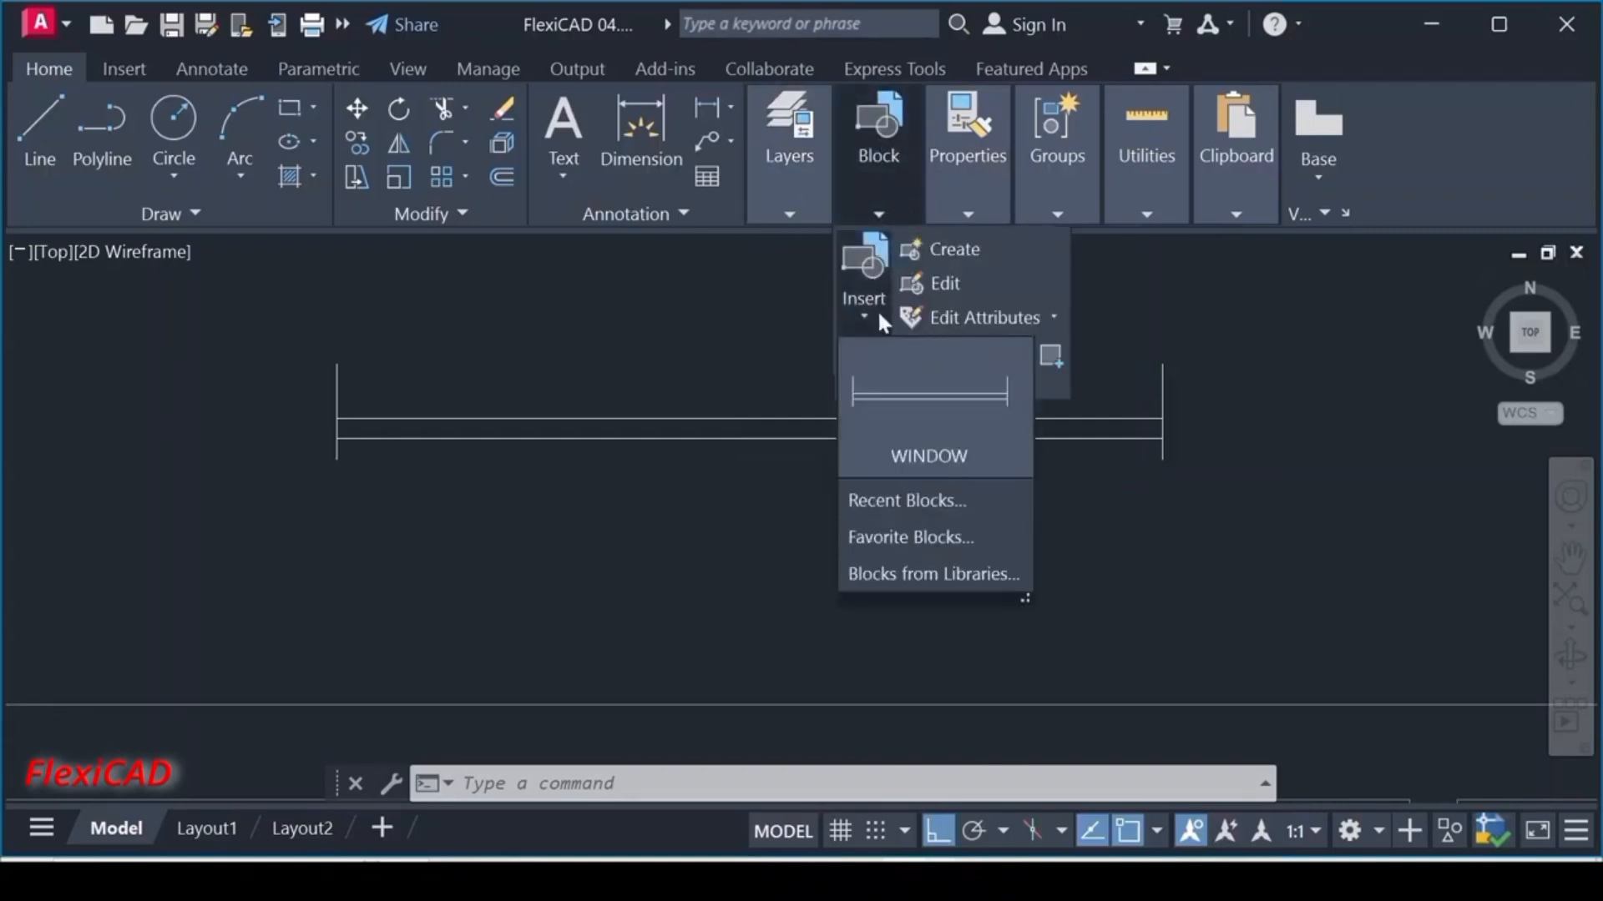
{"action": "left_click", "coordinate": [883, 388]}
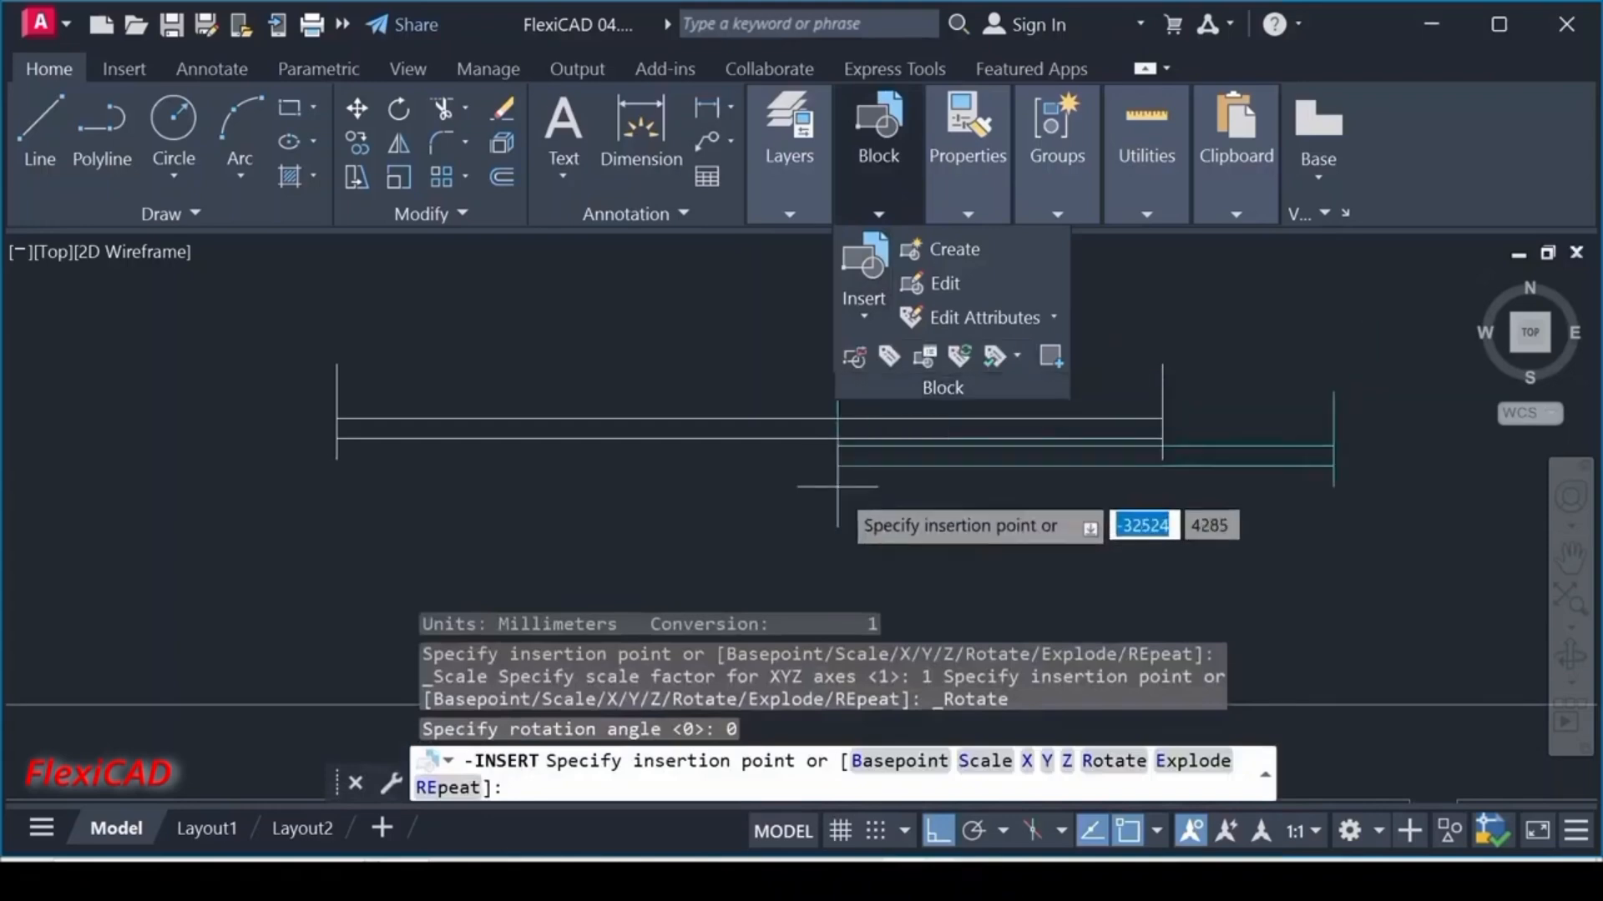
{"action": "scroll", "coordinate": [384, 447], "scroll_direction": "up", "scroll_amount": 3}
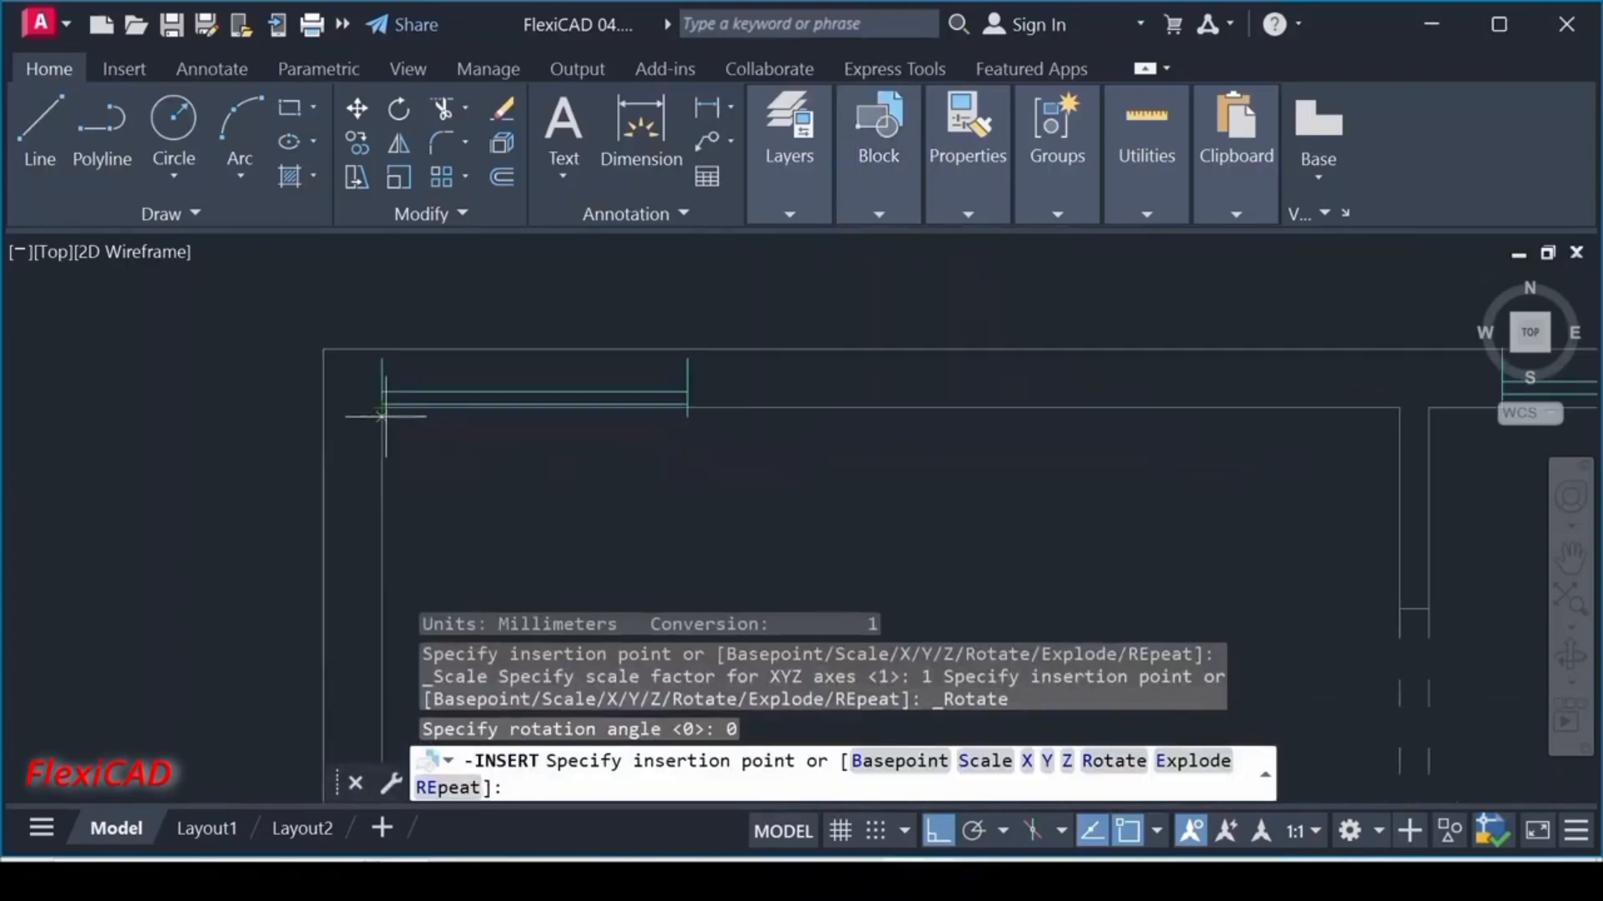